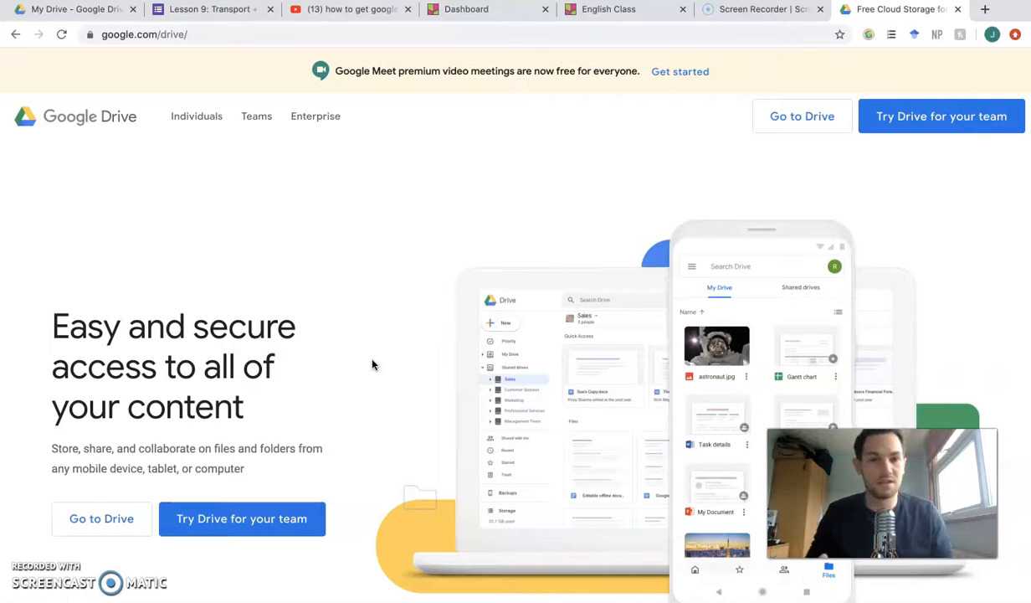
Look through the YouTube results for videos on how to get Google Drive.
click(363, 339)
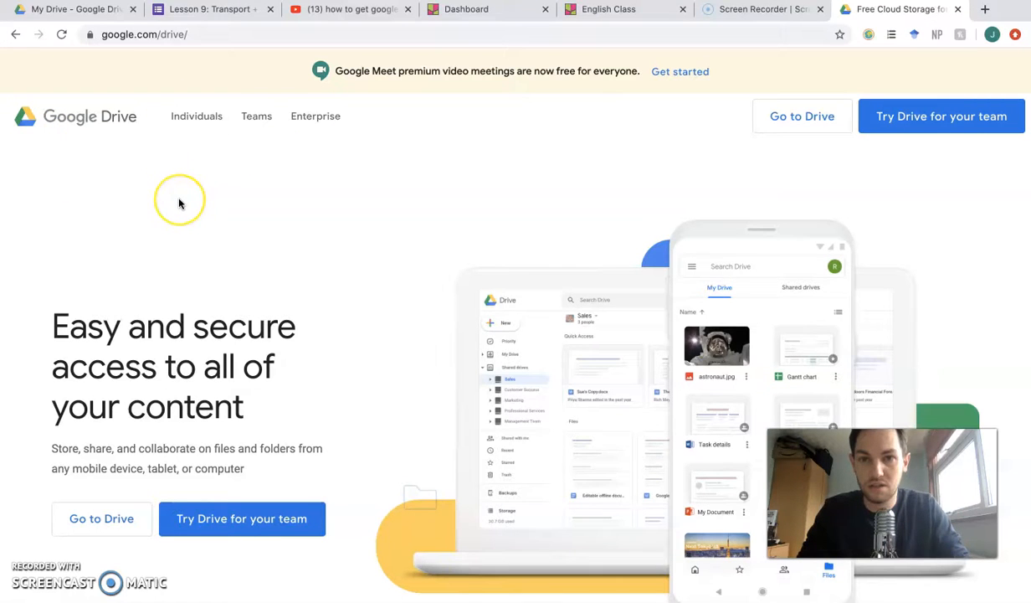
click(345, 10)
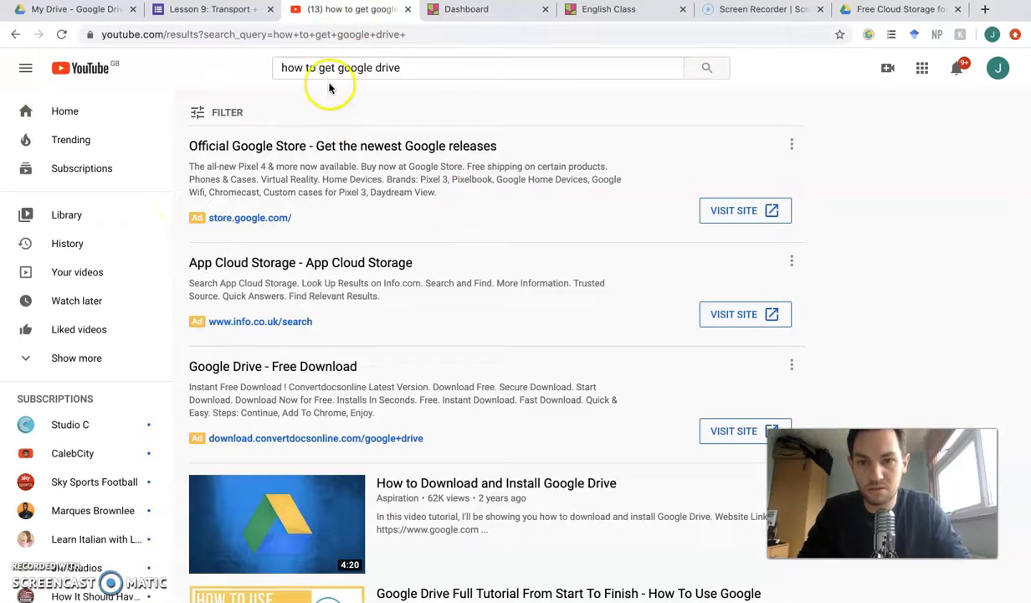
scroll(444, 86, down, 1)
scroll(410, 293, down, 5)
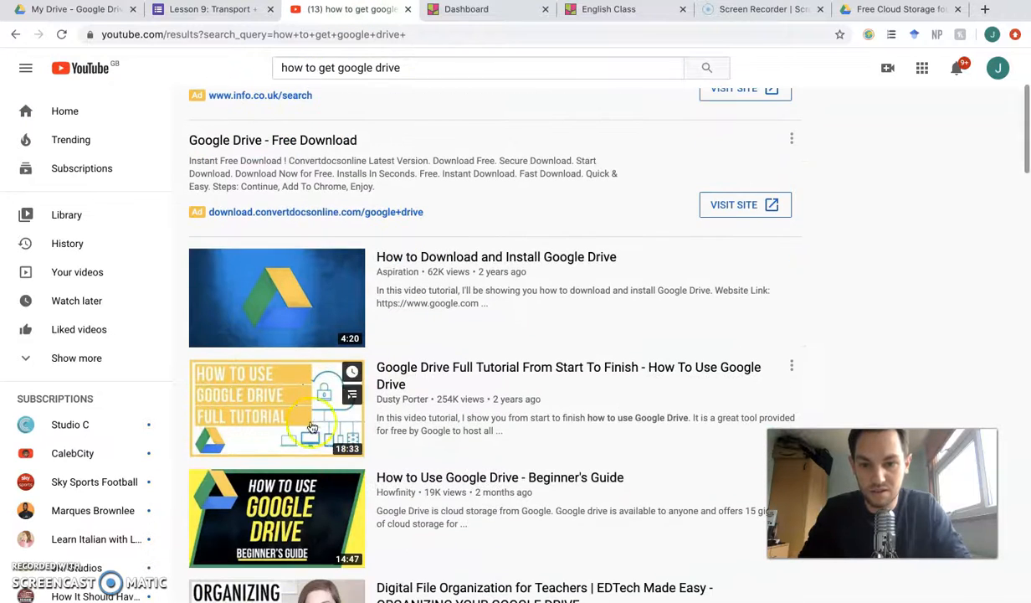
scroll(379, 487, up, 1)
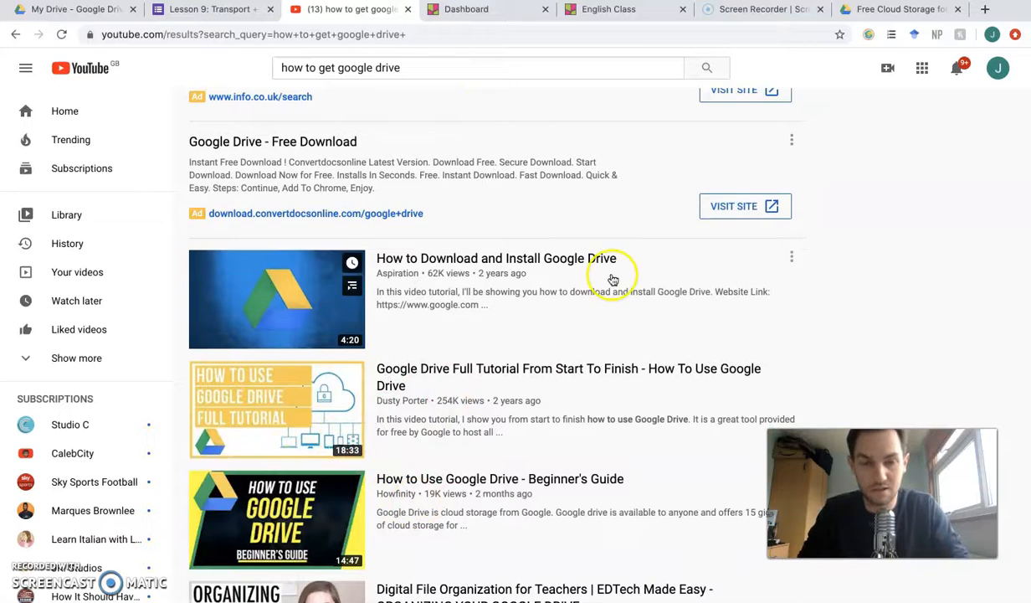
Go to Google Drive from its landing page and switch to the teacher's other Google account.
click(868, 10)
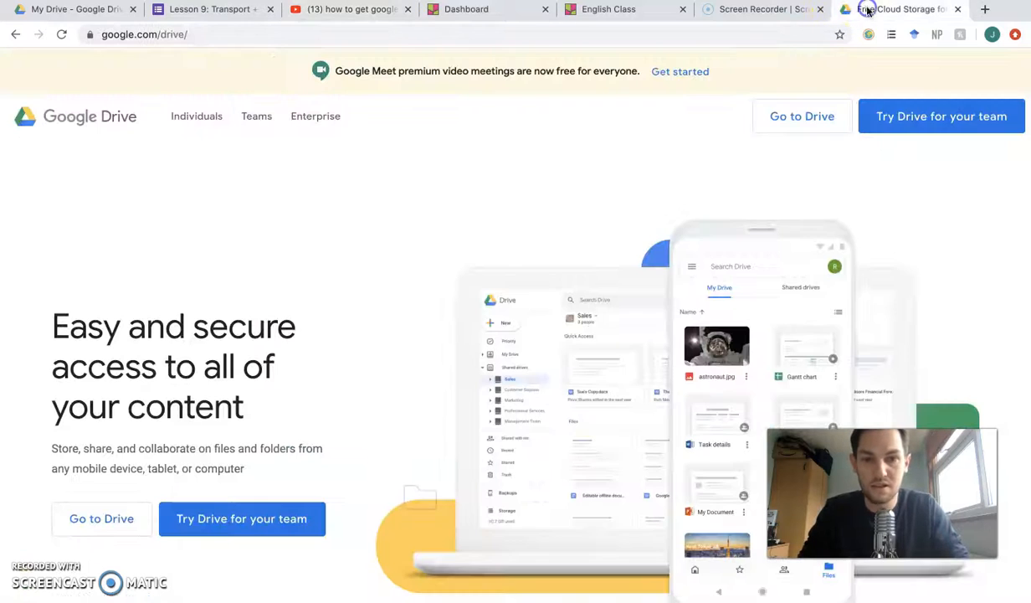
click(800, 116)
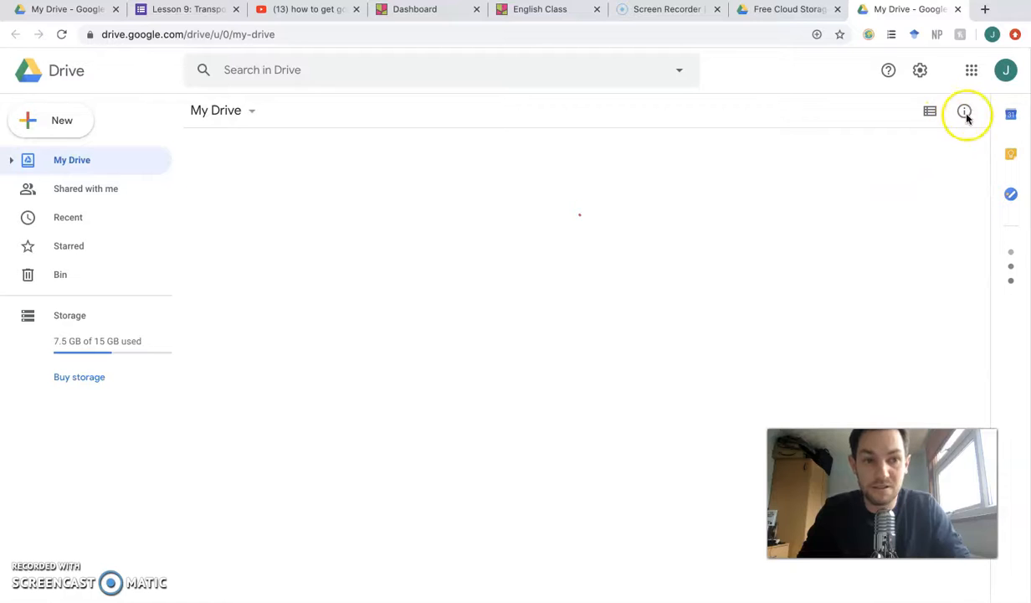
click(1004, 73)
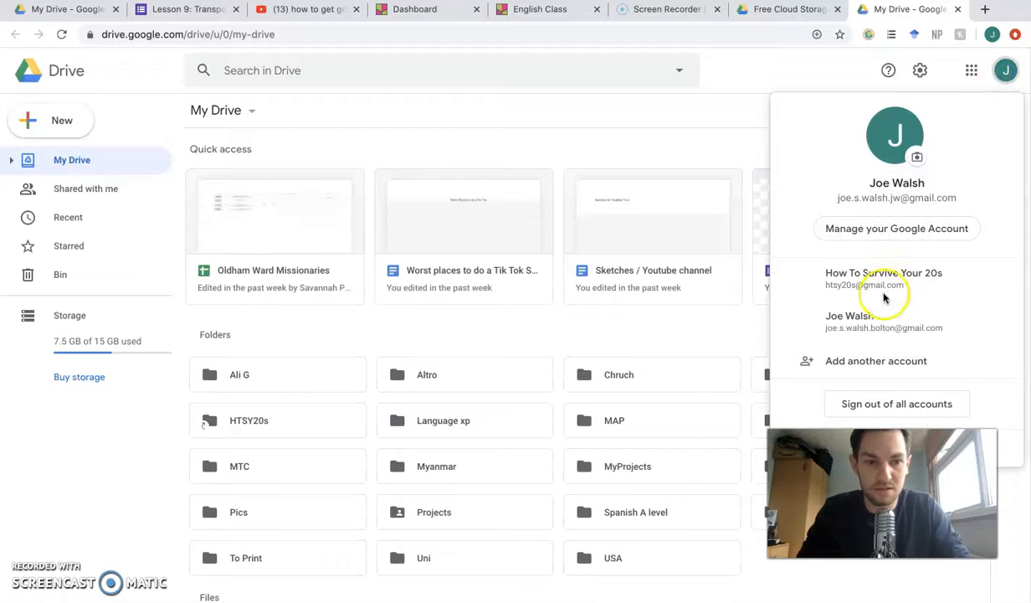
click(869, 327)
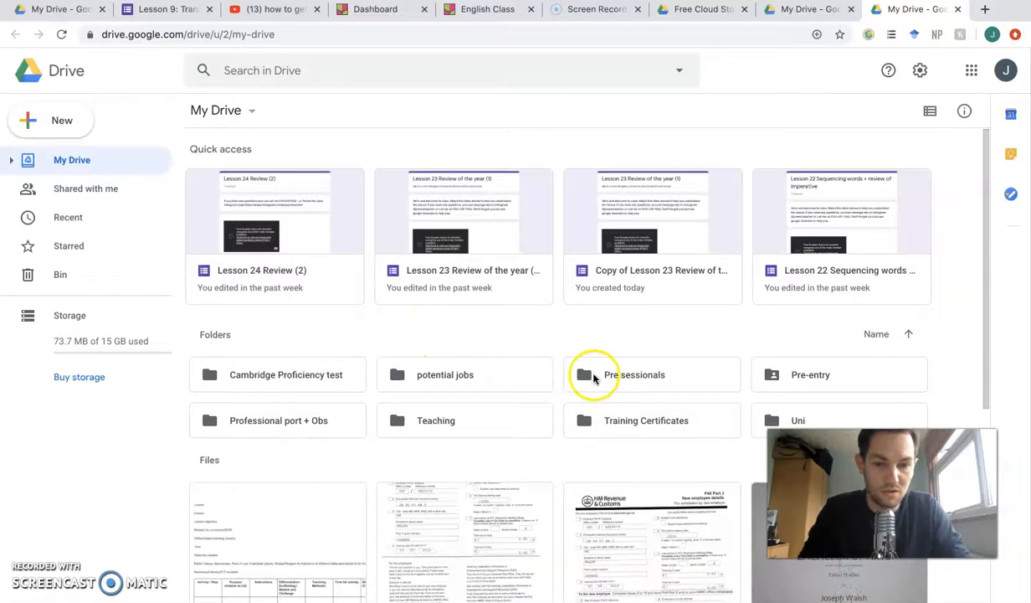
Create a new blank Google Form in My Drive.
click(61, 132)
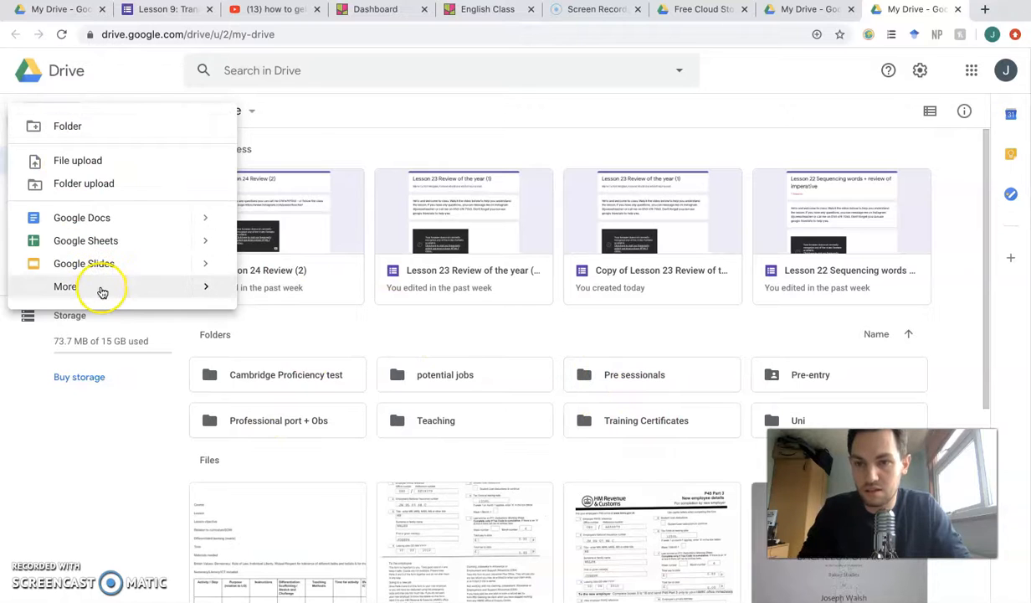
mouse_move(101, 293)
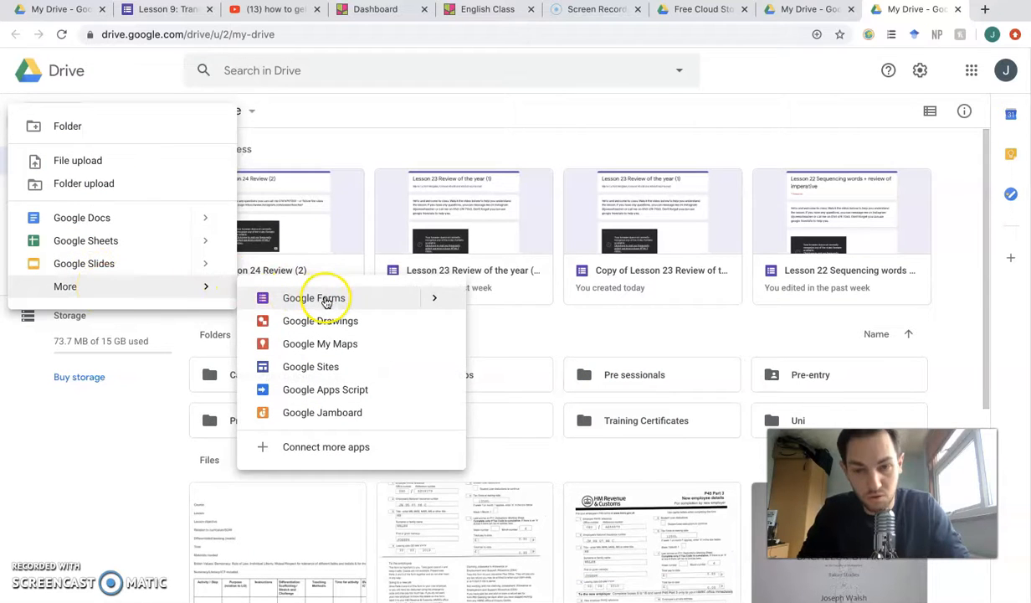
click(391, 301)
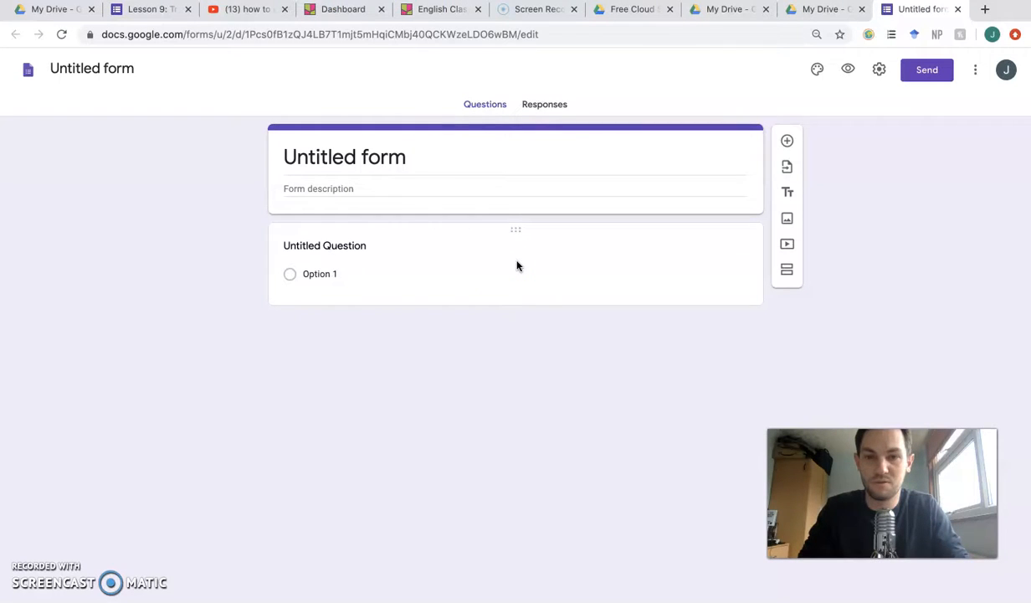
Title the form "Practice lesson" and give the form file the same name.
click(440, 168)
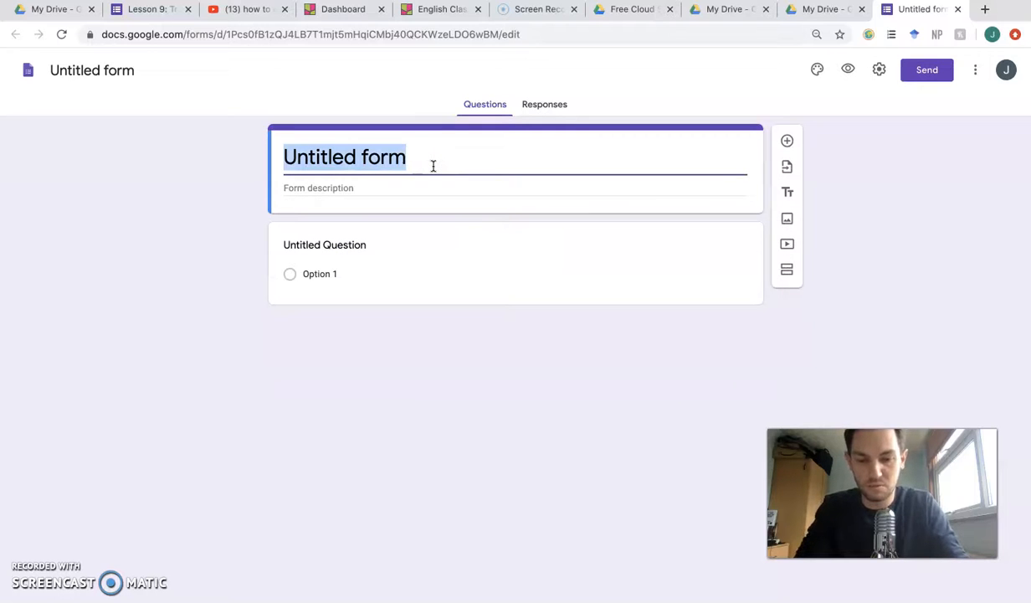
text(Practice lesson)
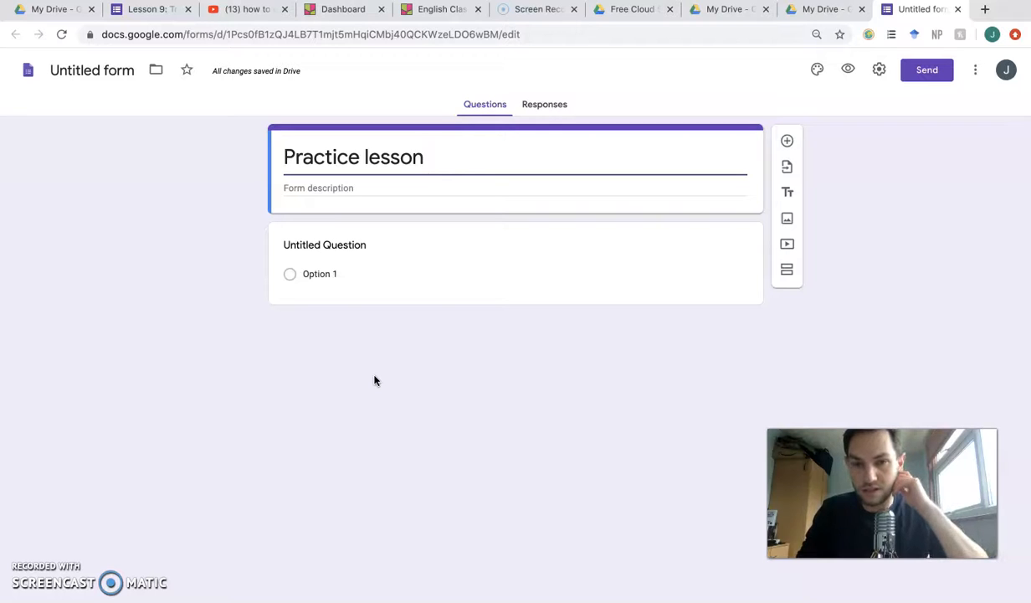
click(98, 71)
click(145, 237)
click(378, 167)
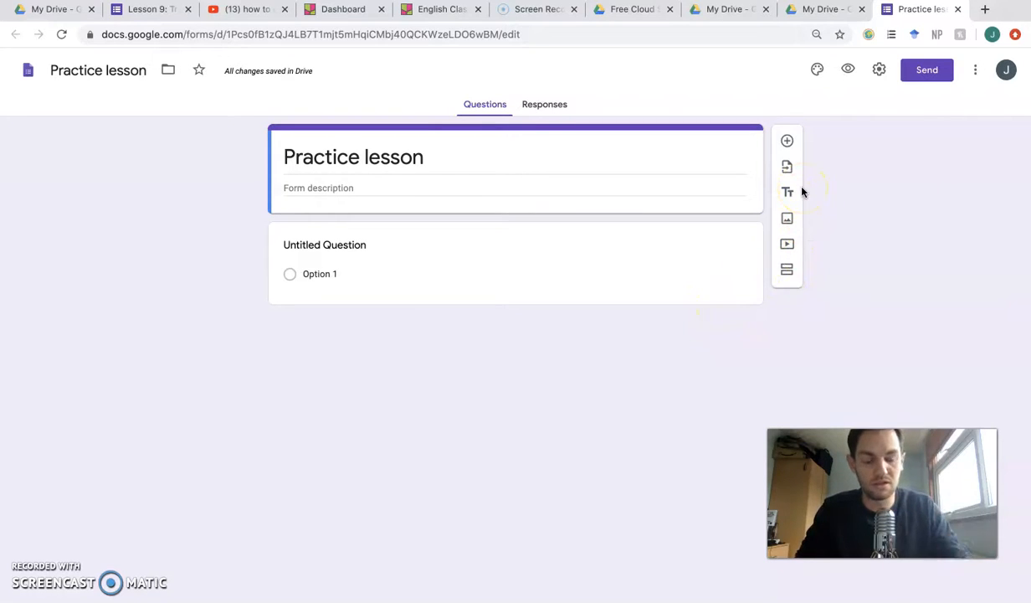
Add a multiple choice question and a title-and-description block, placing the block directly below the form header.
click(787, 143)
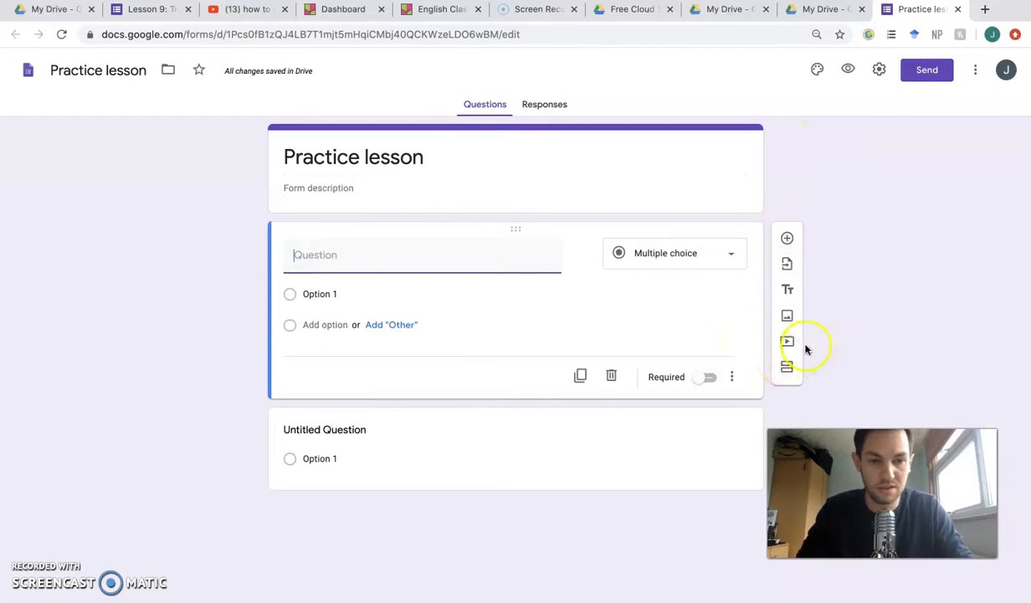
click(788, 292)
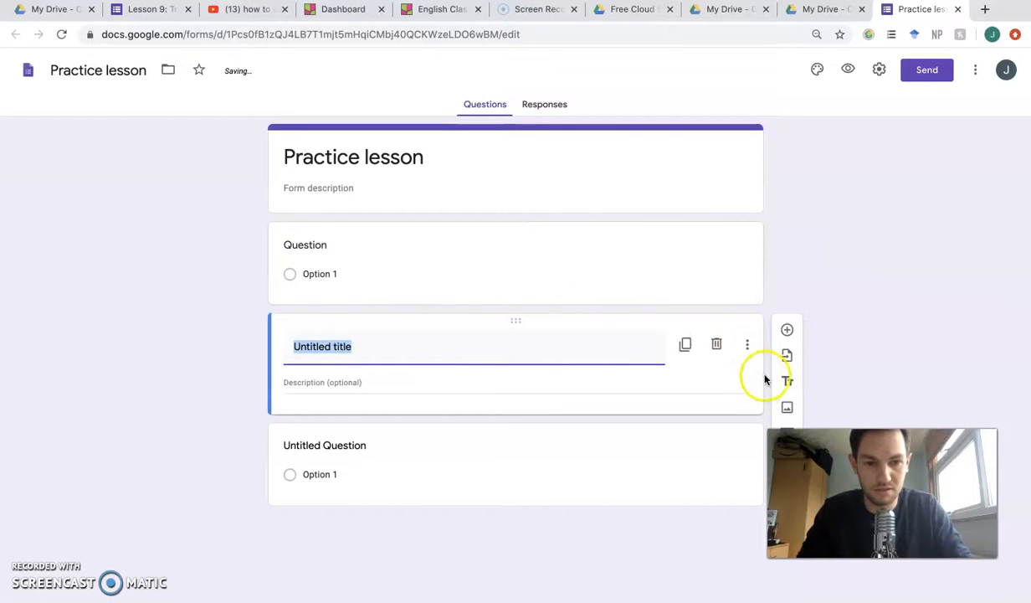
drag(584, 232, 585, 242)
drag(584, 315, 586, 204)
Set the title of the title-and-description block to "Explaining what the lesson is about.".
click(507, 251)
key(BackSpace)
key(BackSpace)
key(BackSpace)
key(BackSpace)
key(BackSpace)
key(BackSpace)
key(BackSpace)
key(BackSpace)
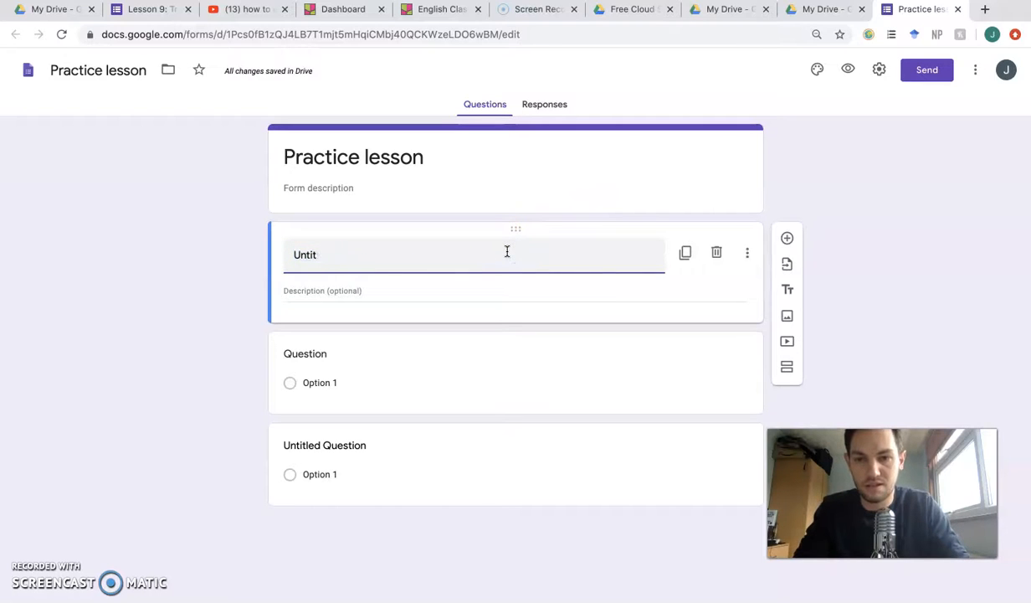
text(Explaining w)
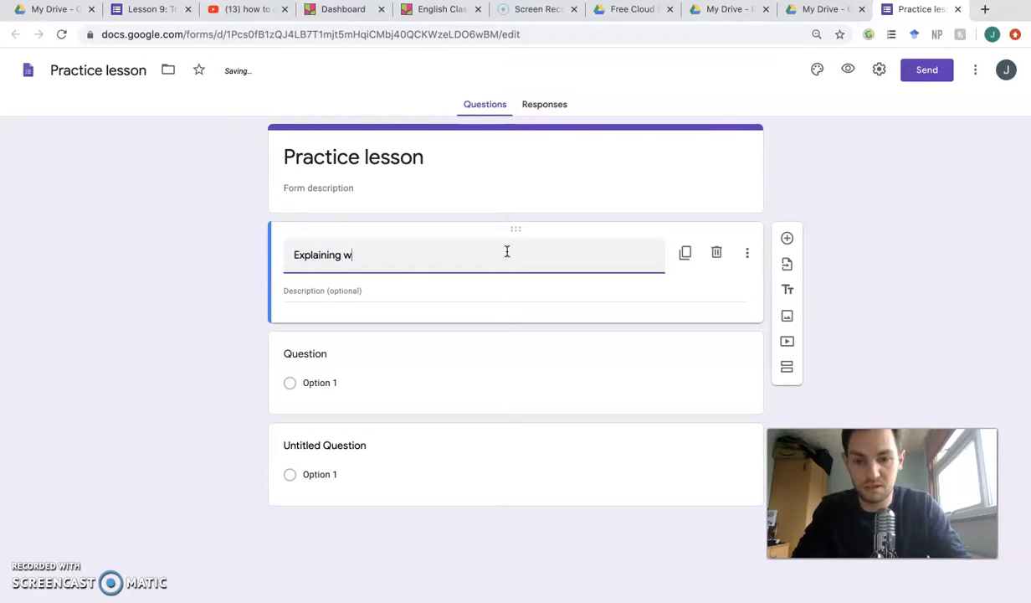
text(hat the lesson )
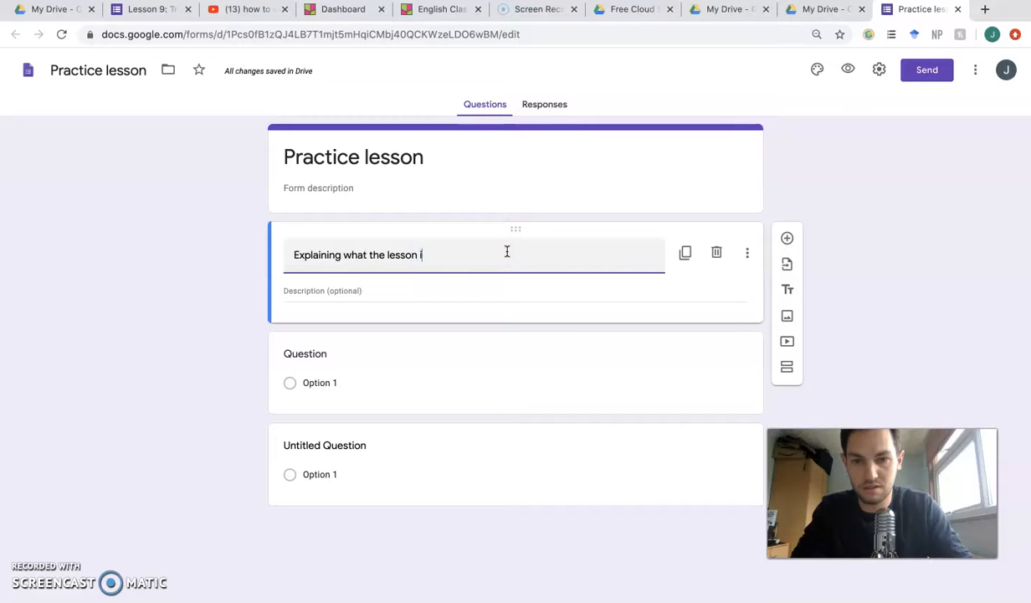
text(is about.)
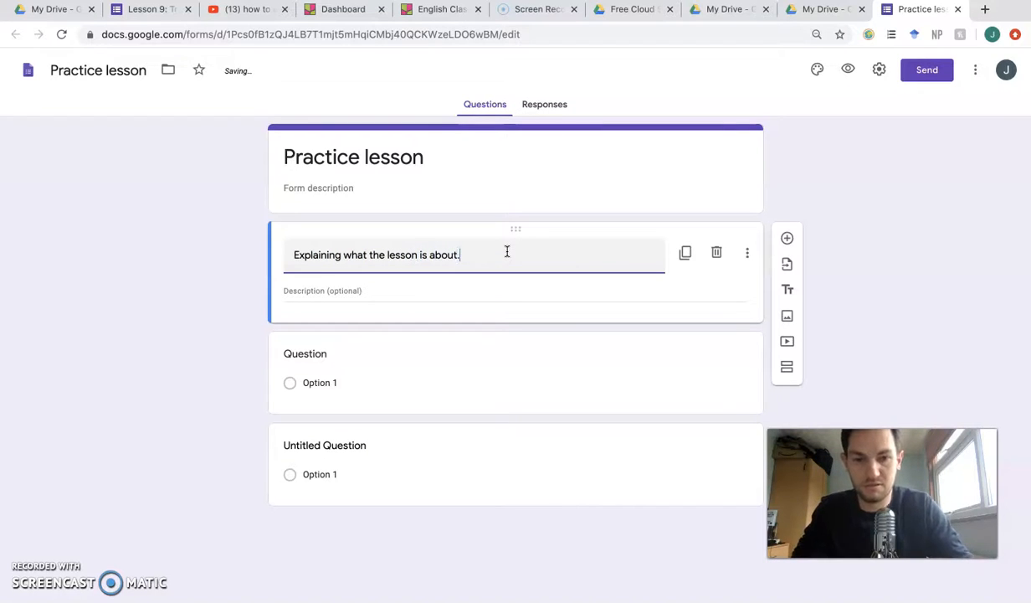
Start inserting an image below the title-and-description block.
click(787, 317)
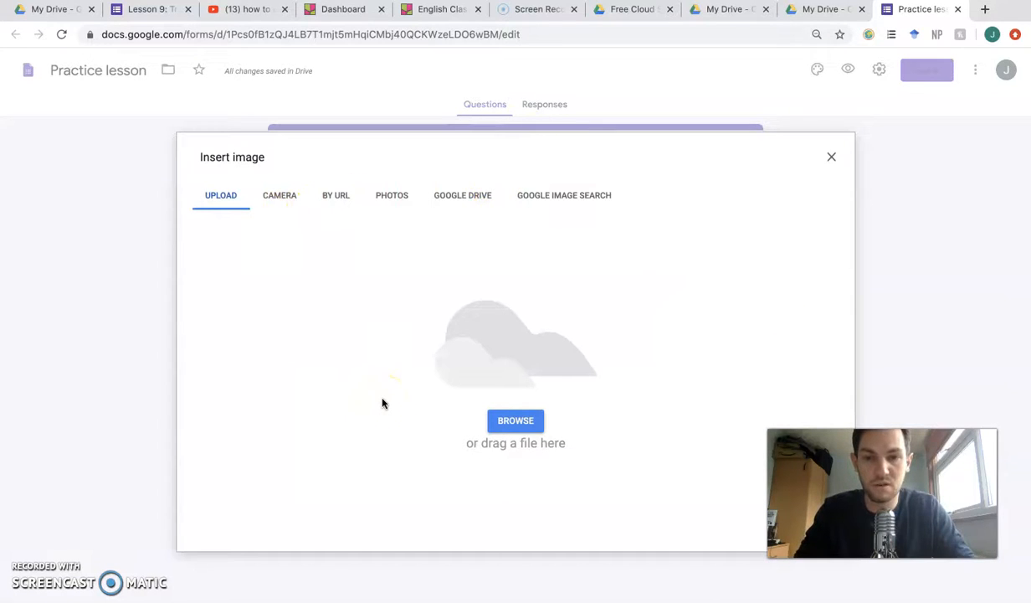
Examine the picture cards and colour-coded grammar images in the "Lesson 9: Transport + buying a ticket" form.
click(156, 10)
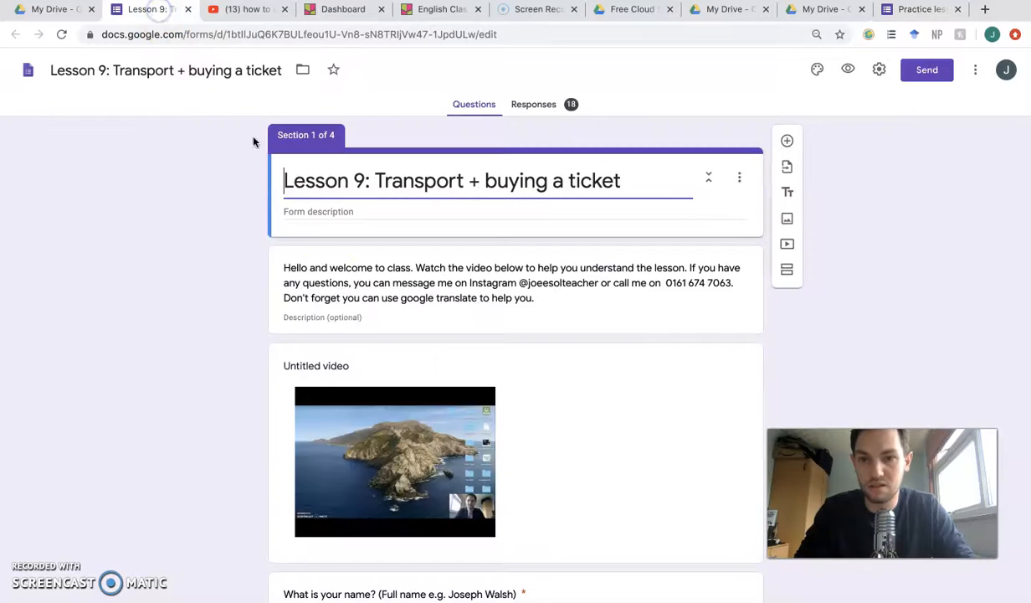
scroll(373, 405, down, 20)
scroll(373, 404, up, 4)
scroll(374, 405, up, 1)
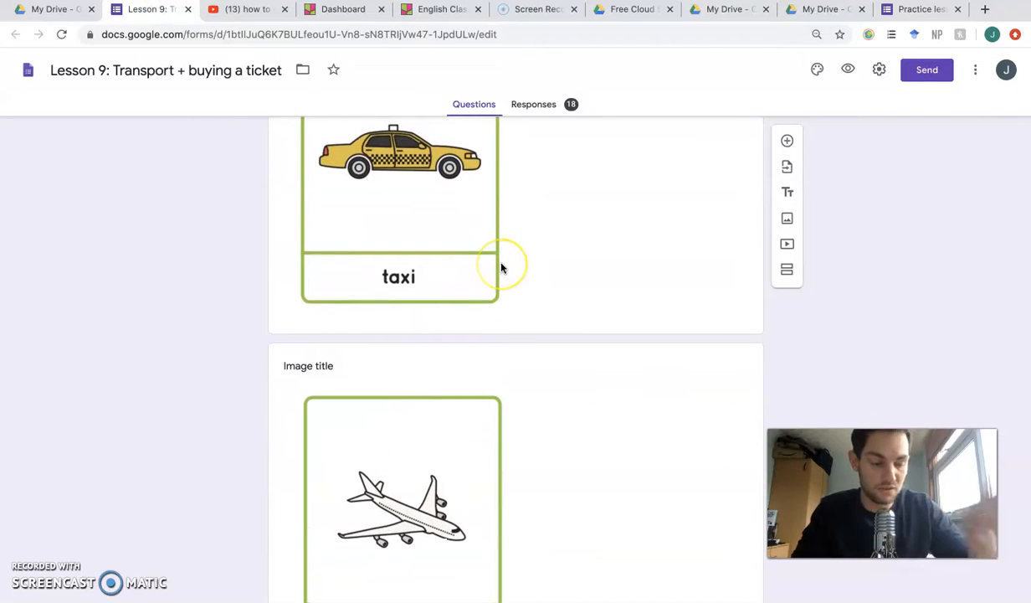
scroll(501, 268, down, 20)
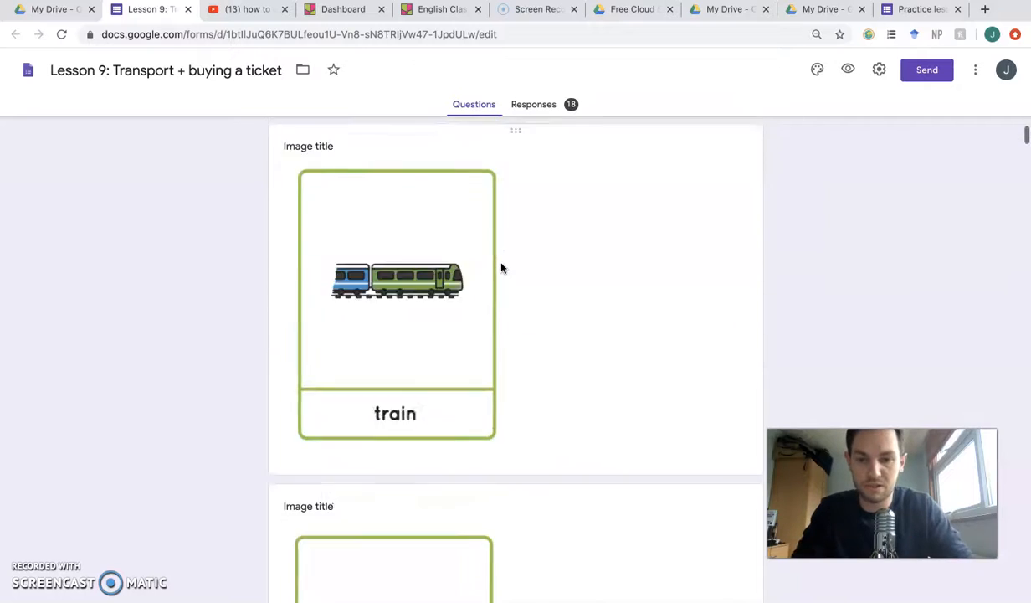
scroll(501, 268, down, 15)
scroll(502, 268, up, 6)
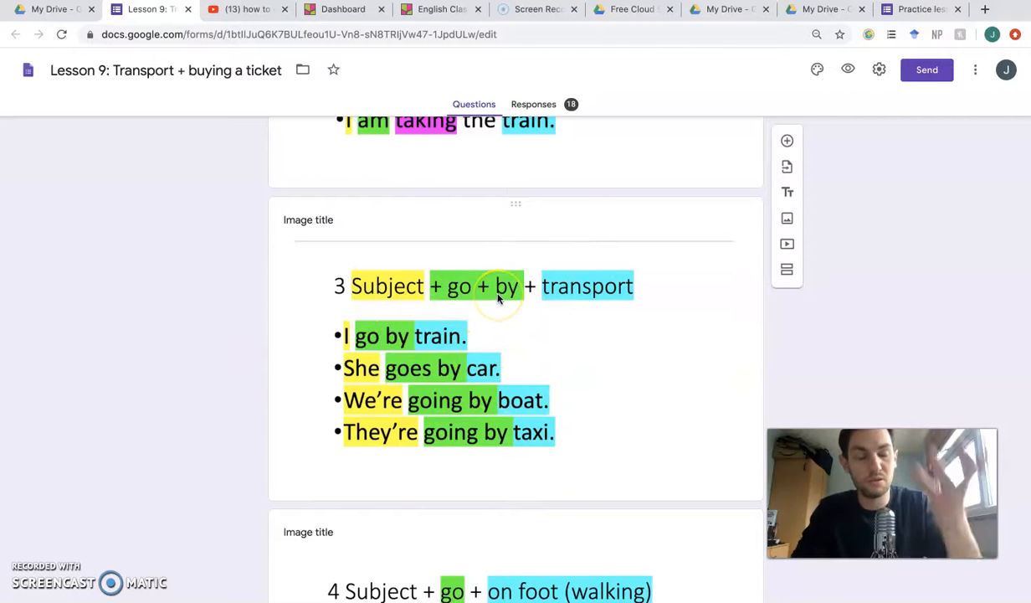
scroll(603, 283, up, 3)
scroll(603, 283, down, 10)
scroll(603, 283, up, 1)
scroll(603, 283, down, 8)
scroll(602, 283, up, 12)
scroll(603, 283, down, 4)
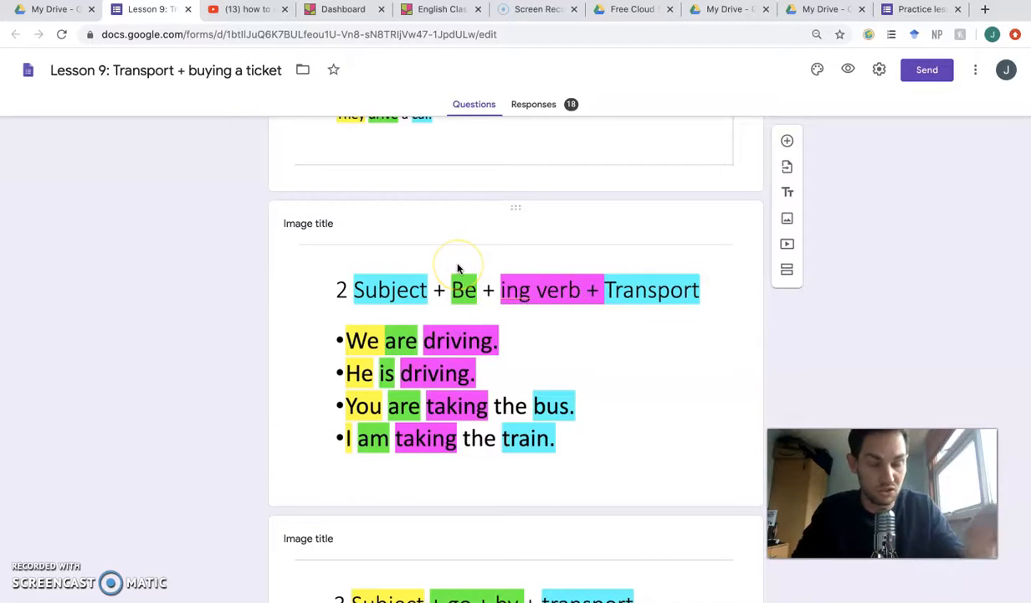
click(251, 12)
drag(437, 68, 319, 68)
text(screen )
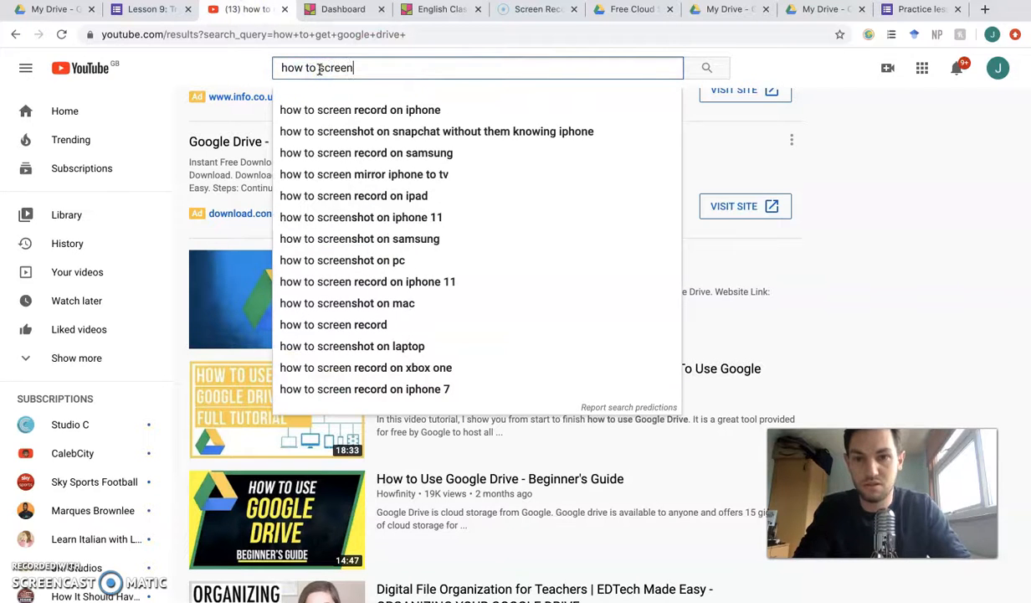
text(sho)
key(Down)
key(Down)
key(Down)
key(Down)
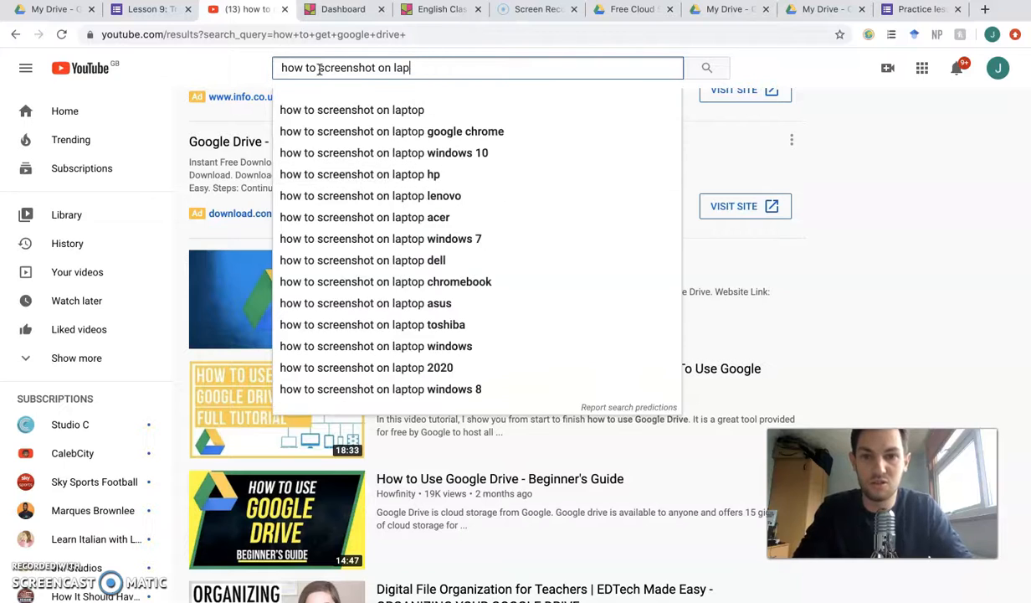
key(BackSpace)
key(BackSpace)
key(BackSpace)
key(BackSpace)
key(BackSpace)
key(BackSpace)
key(BackSpace)
key(BackSpace)
key(BackSpace)
key(BackSpace)
key(BackSpace)
key(BackSpace)
key(BackSpace)
key(BackSpace)
key(BackSpace)
key(BackSpace)
key(BackSpace)
key(BackSpace)
key(BackSpace)
key(BackSpace)
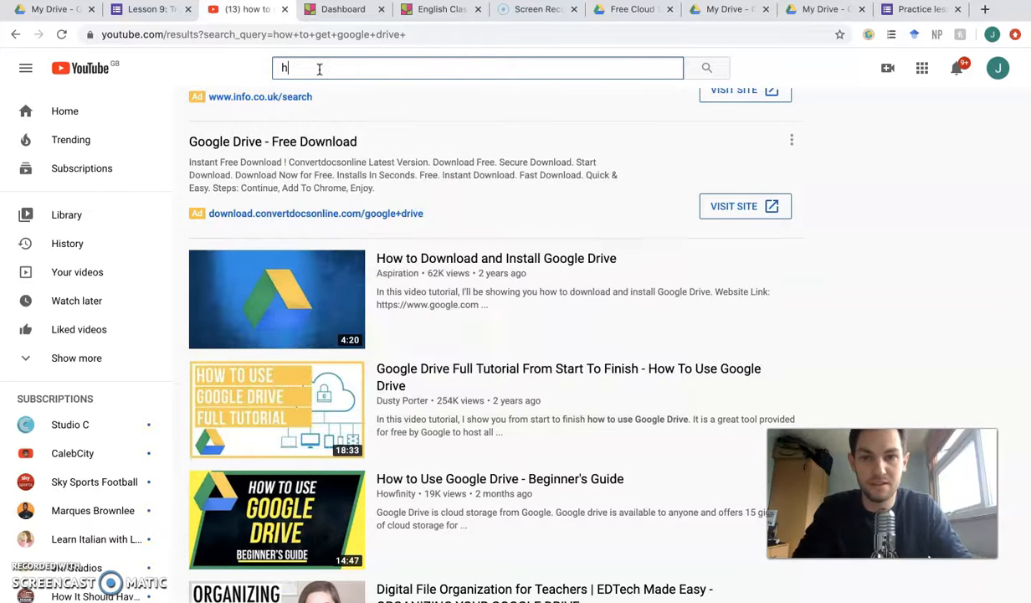
key(BackSpace)
Back in the Practice lesson form, search Google images for "Blackboard" and insert the "Why ?" blackboard picture.
click(900, 10)
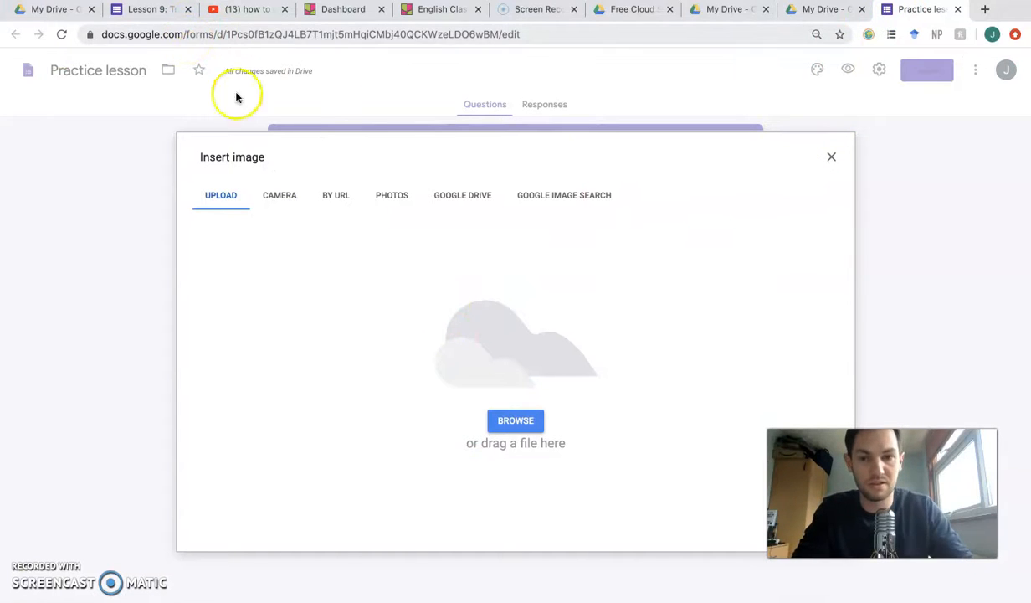
click(552, 199)
click(566, 159)
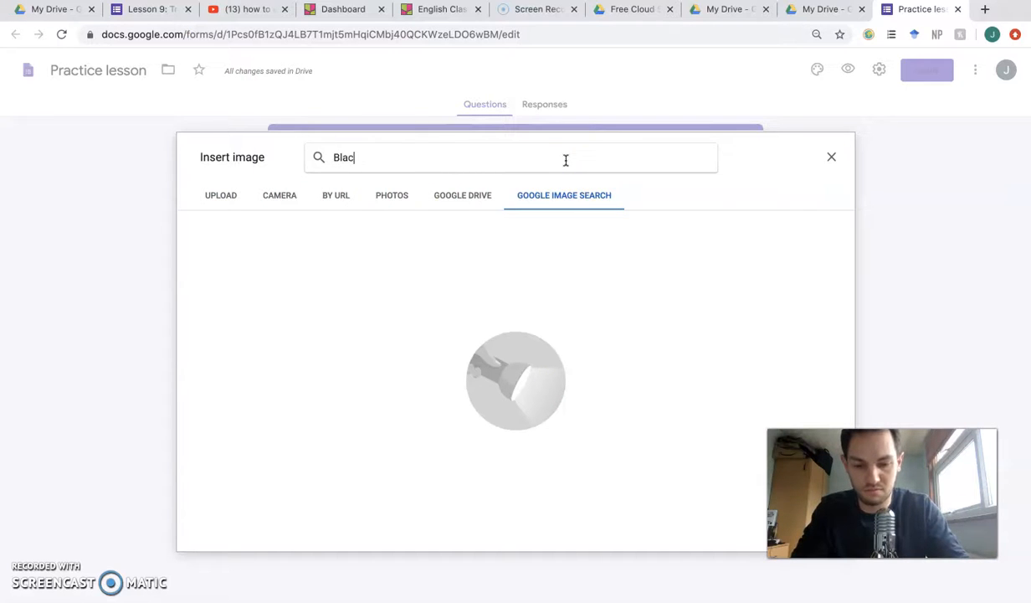
text(ckboard)
key(Return)
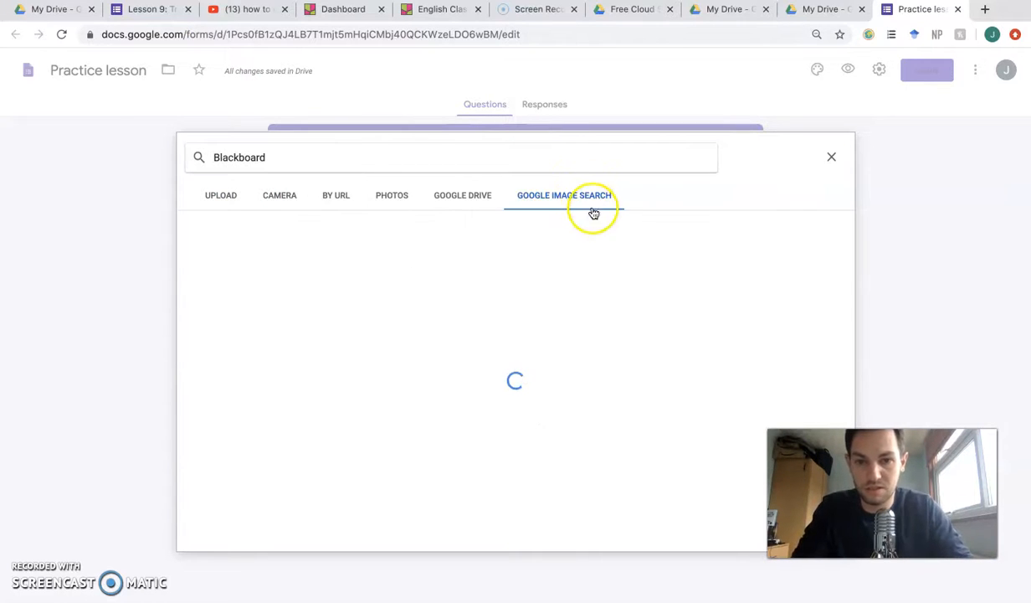
click(248, 340)
click(812, 538)
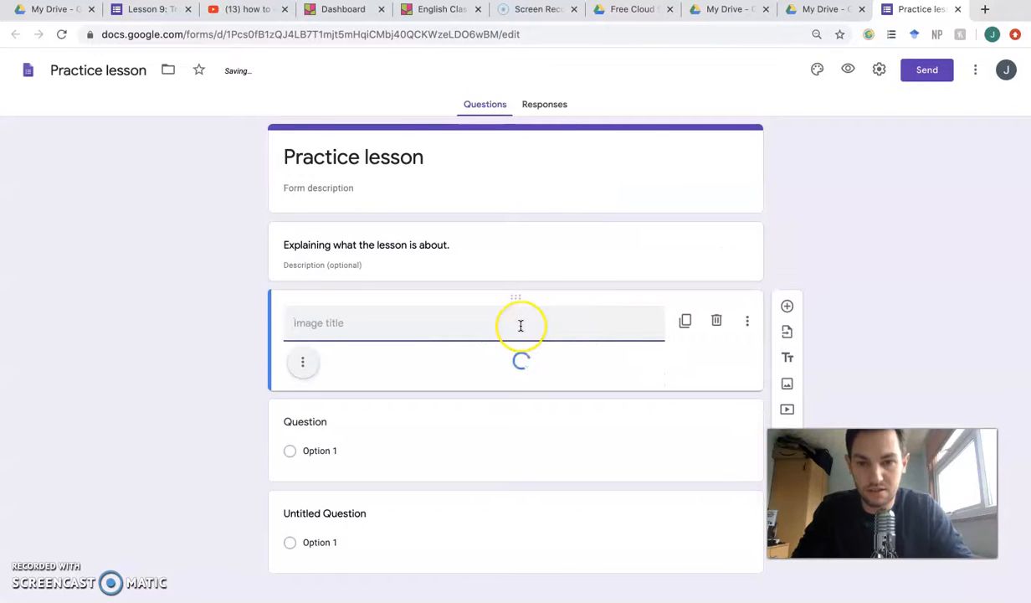
scroll(521, 325, down, 3)
scroll(521, 326, up, 2)
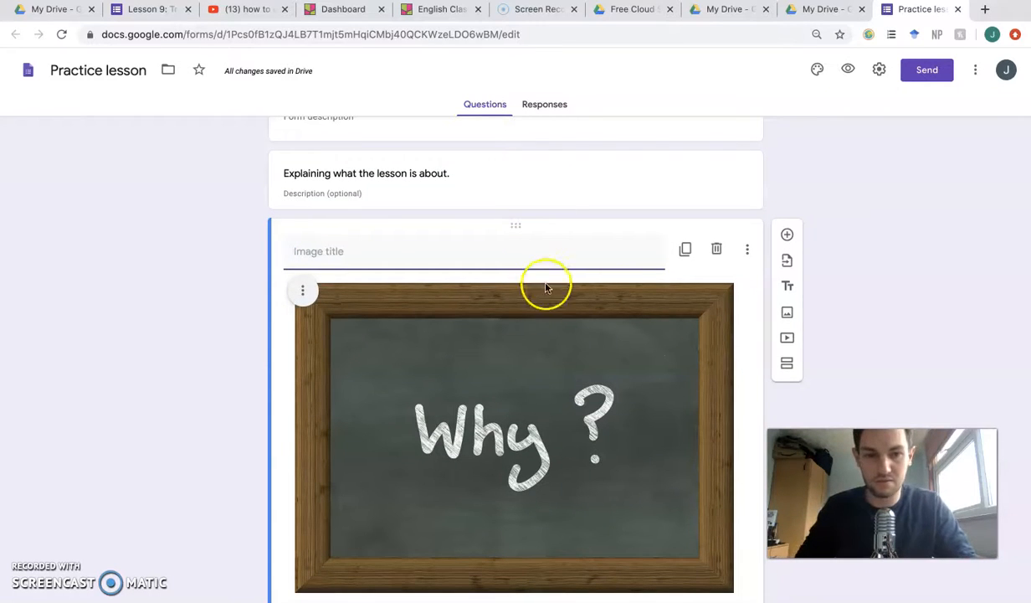
scroll(679, 284, up, 1)
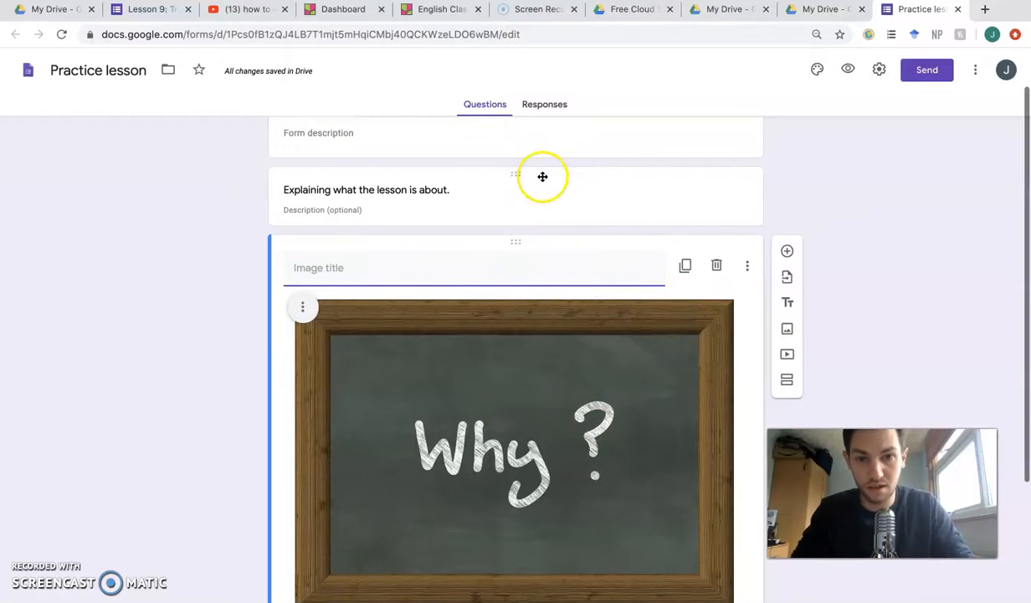
Start adding a video below the "Why ?" blackboard image in the form.
click(548, 182)
scroll(573, 259, down, 2)
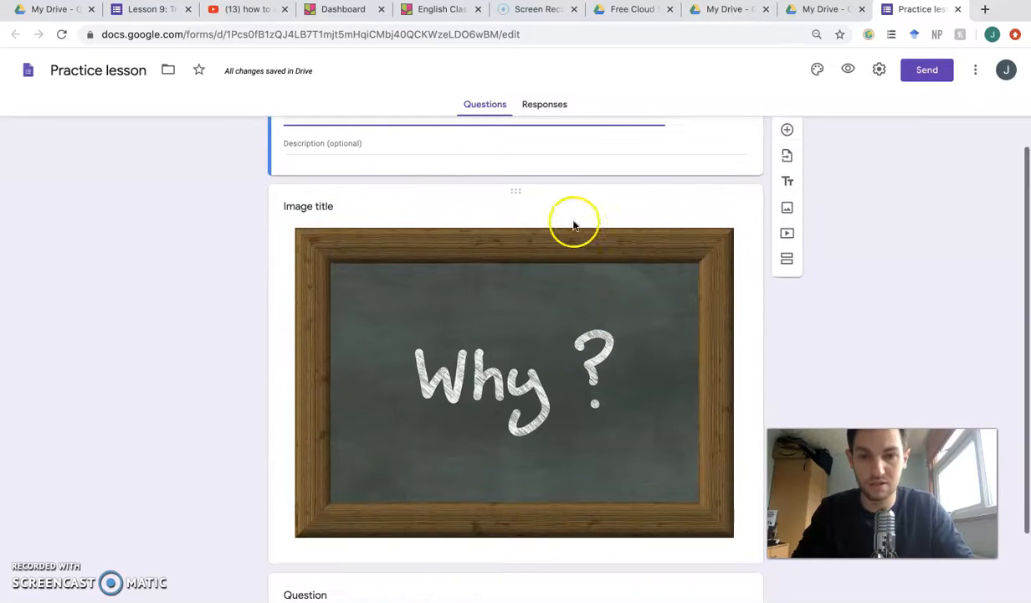
click(581, 207)
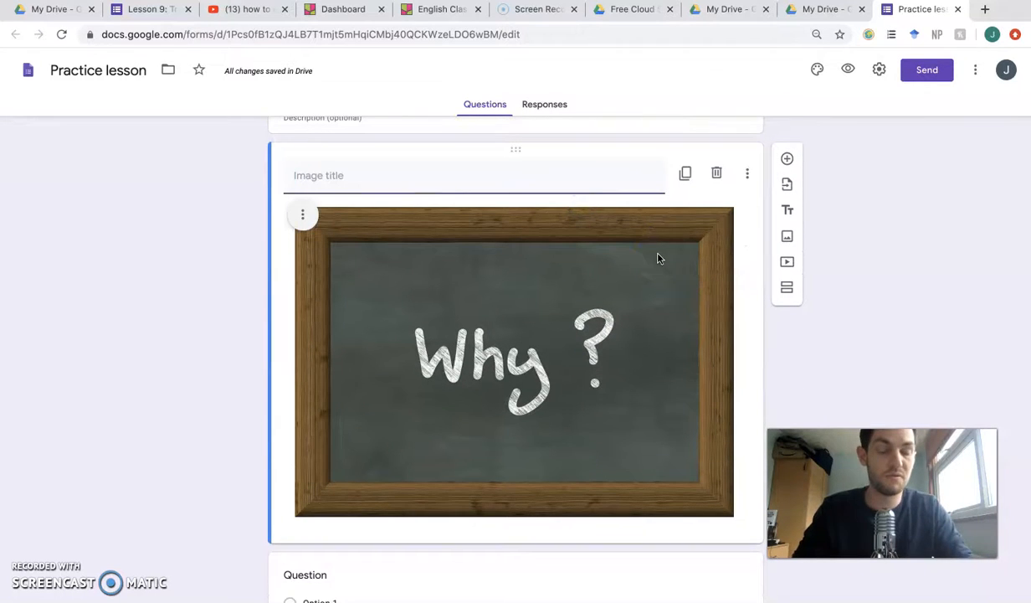
click(788, 265)
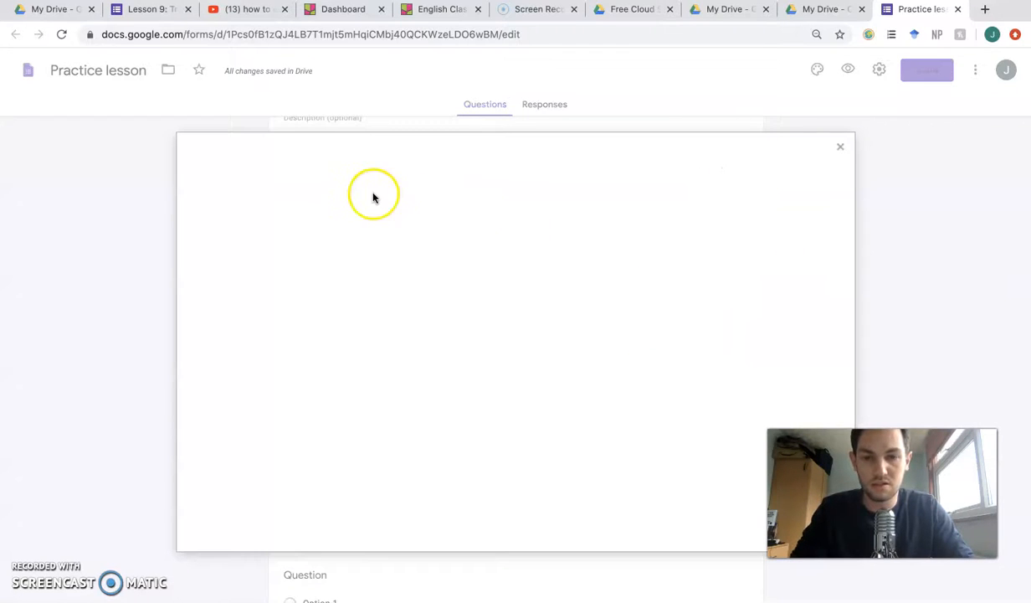
click(841, 148)
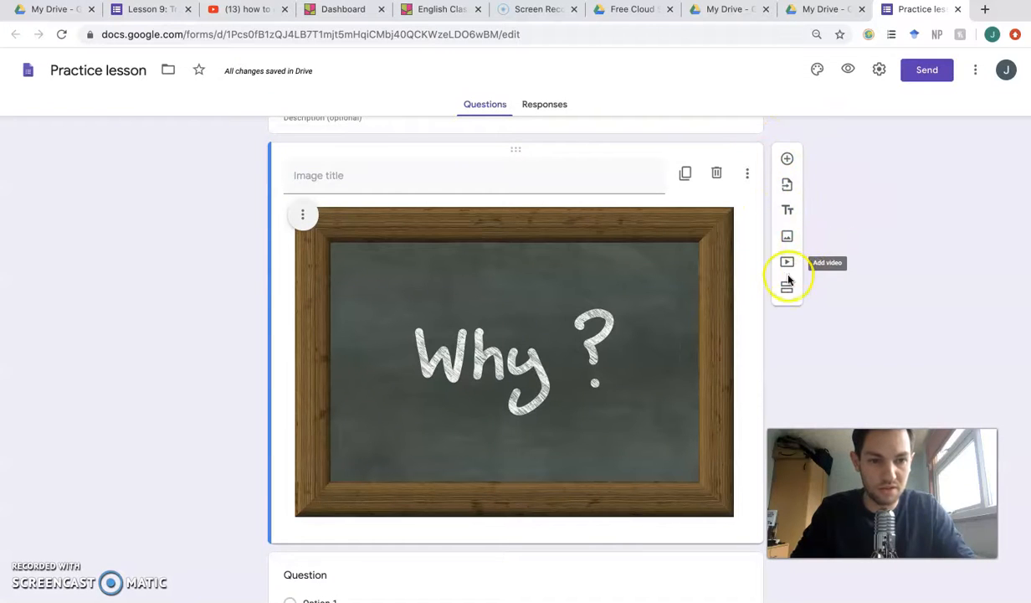
click(789, 262)
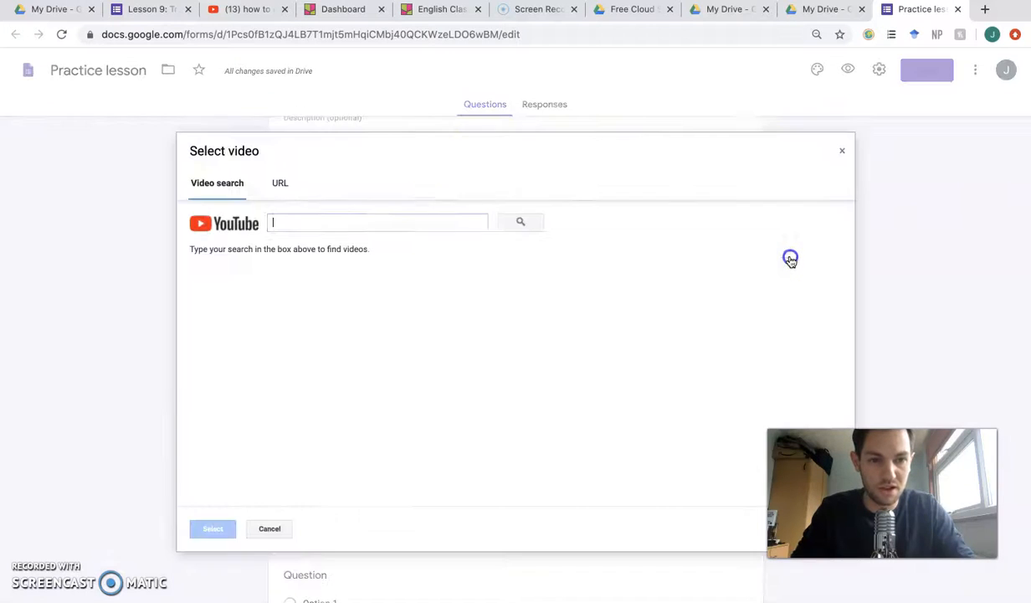
Search YouTube for "The difference between past simple and past progressive" and look through the resulting videos.
click(400, 223)
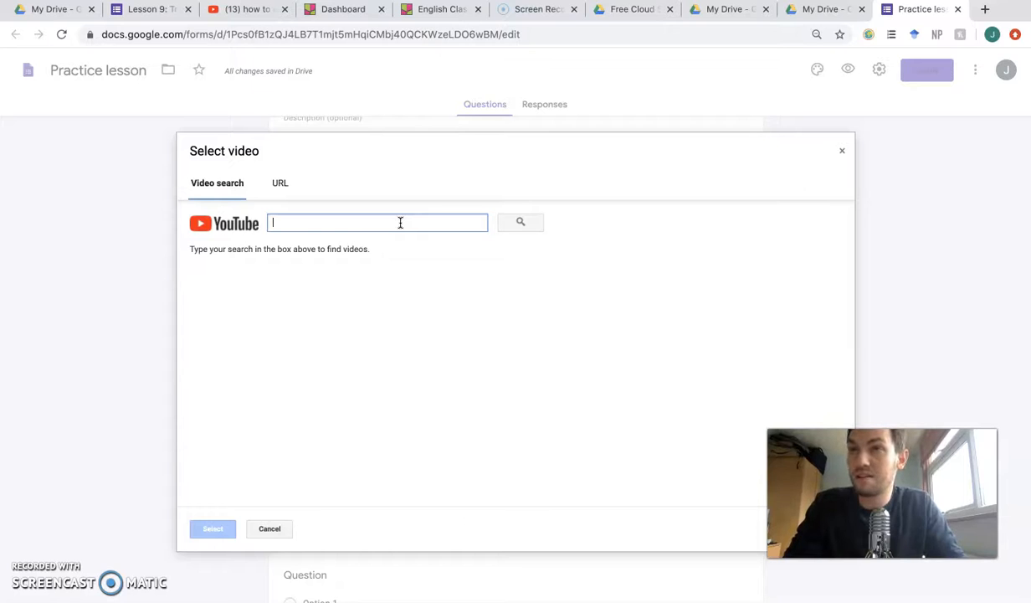
text(The)
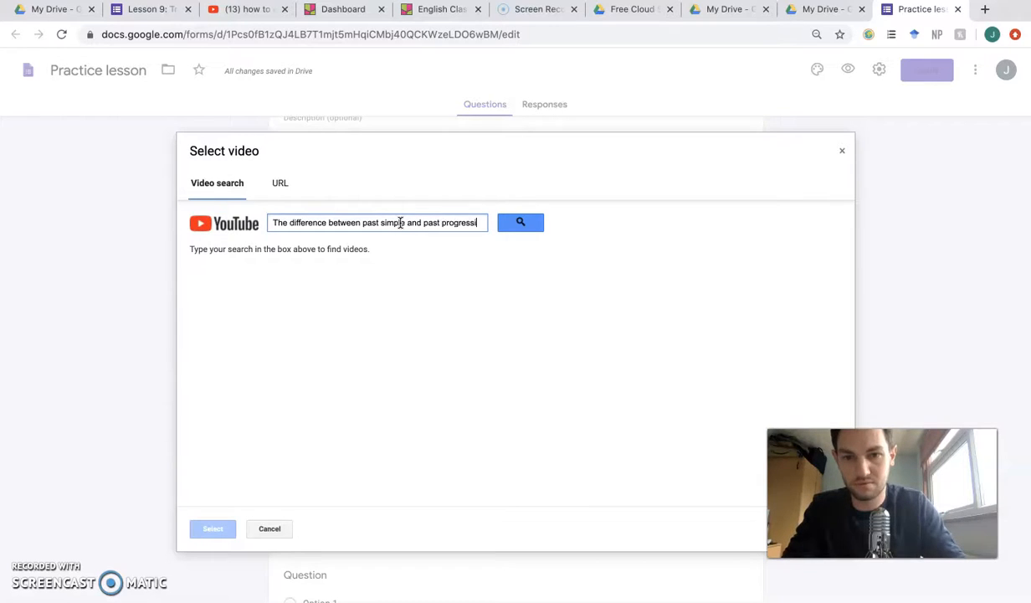
text(ve)
key(Return)
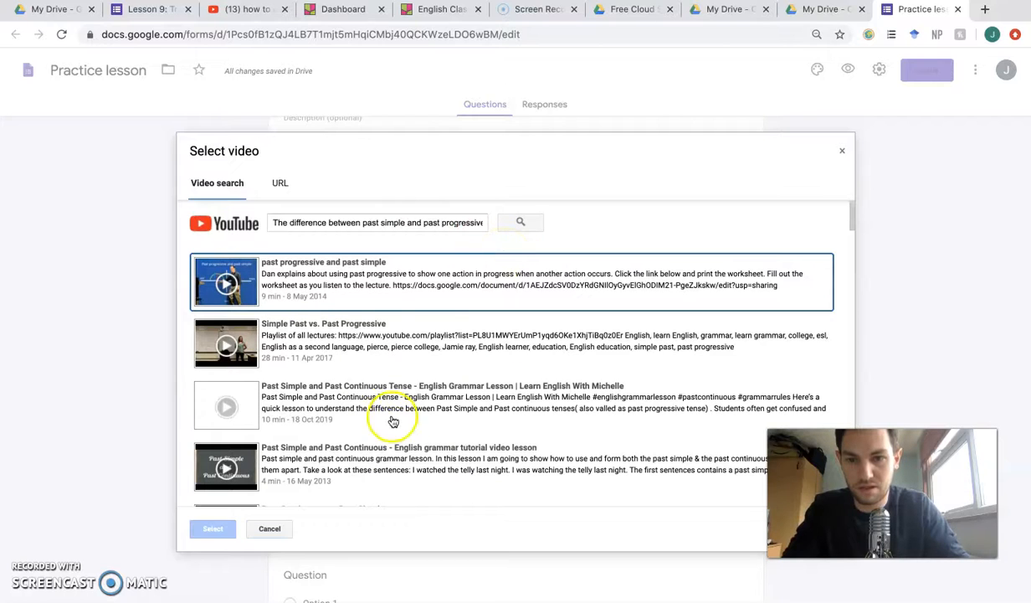
scroll(386, 478, down, 10)
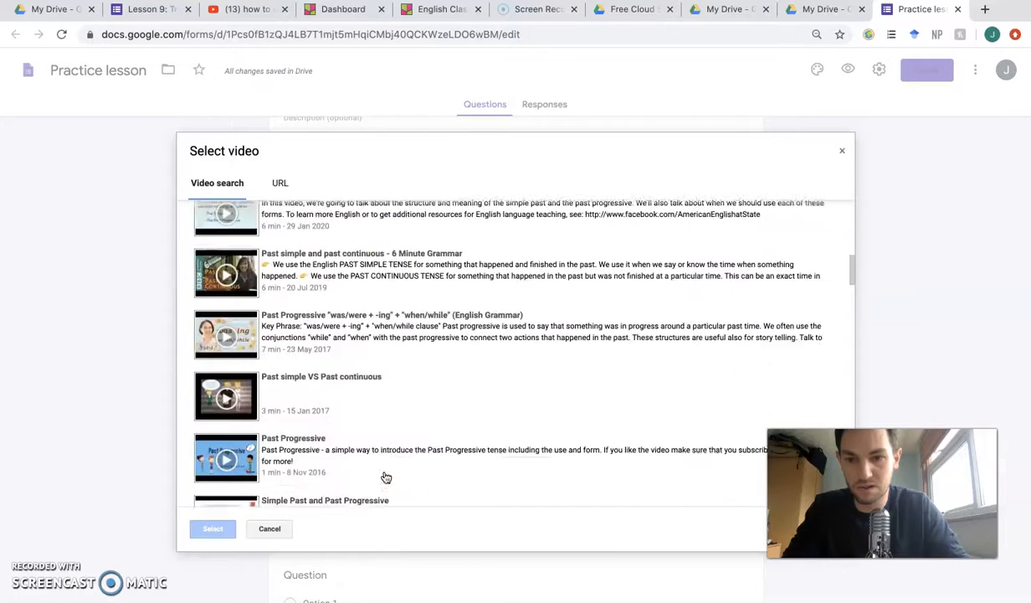
scroll(386, 478, up, 10)
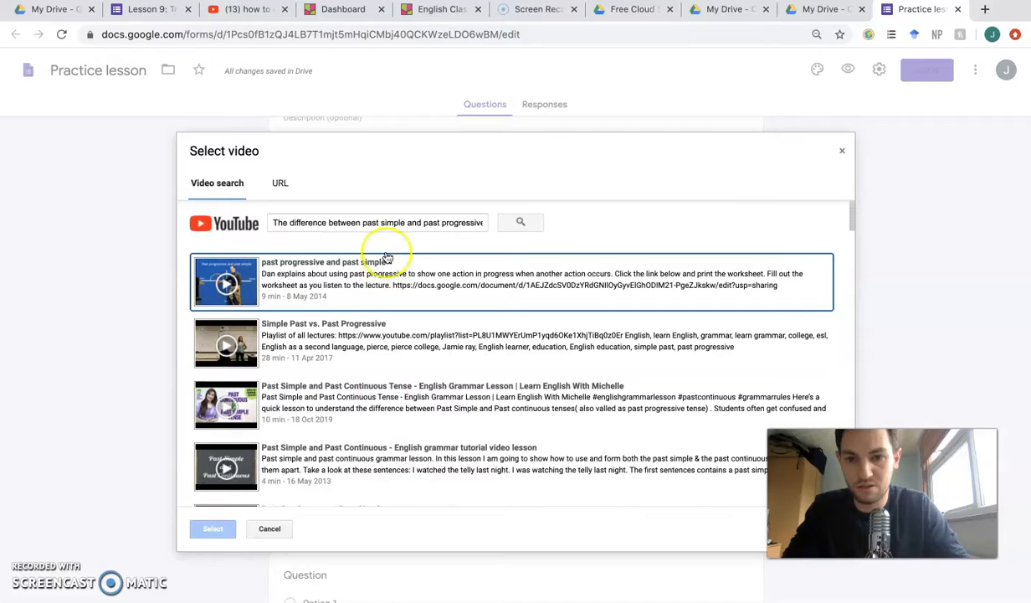
Switch to YouTube, open the "How to Use Google Drive - Beginner's Guide" video, pause it and copy its link.
click(261, 11)
click(875, 327)
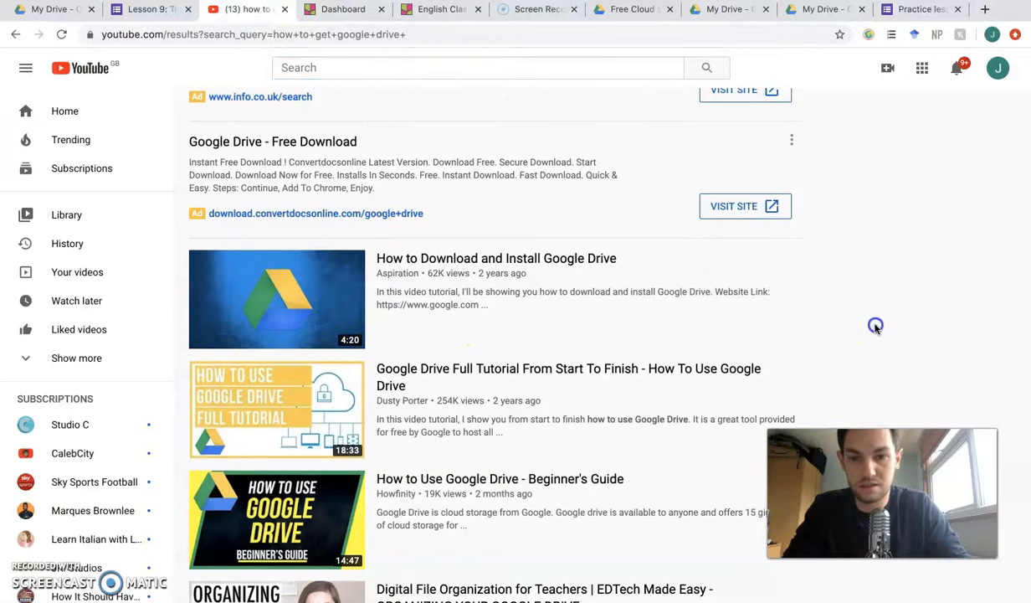
click(469, 478)
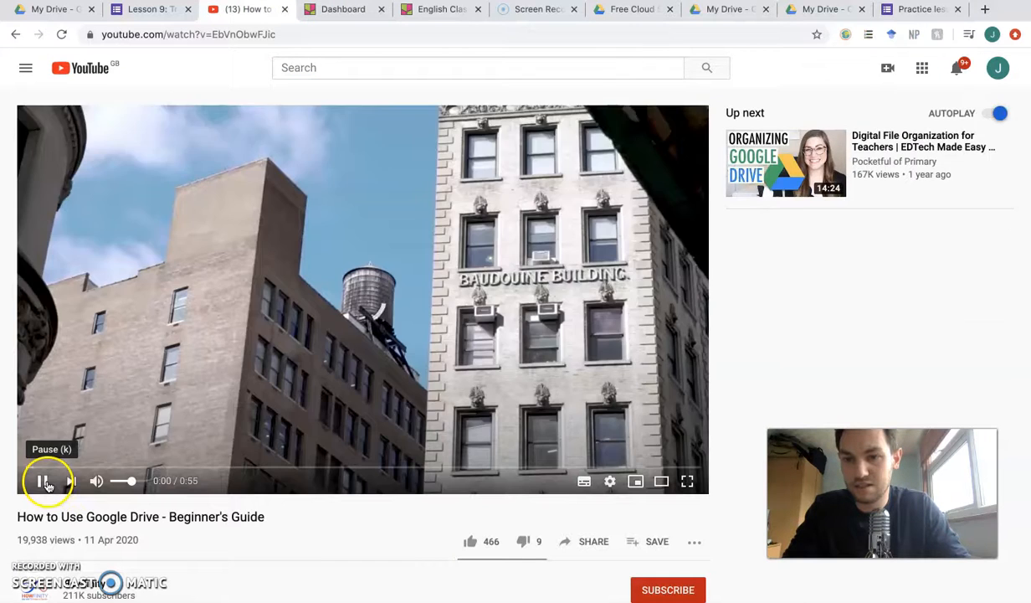
click(42, 481)
click(180, 36)
key(super+c)
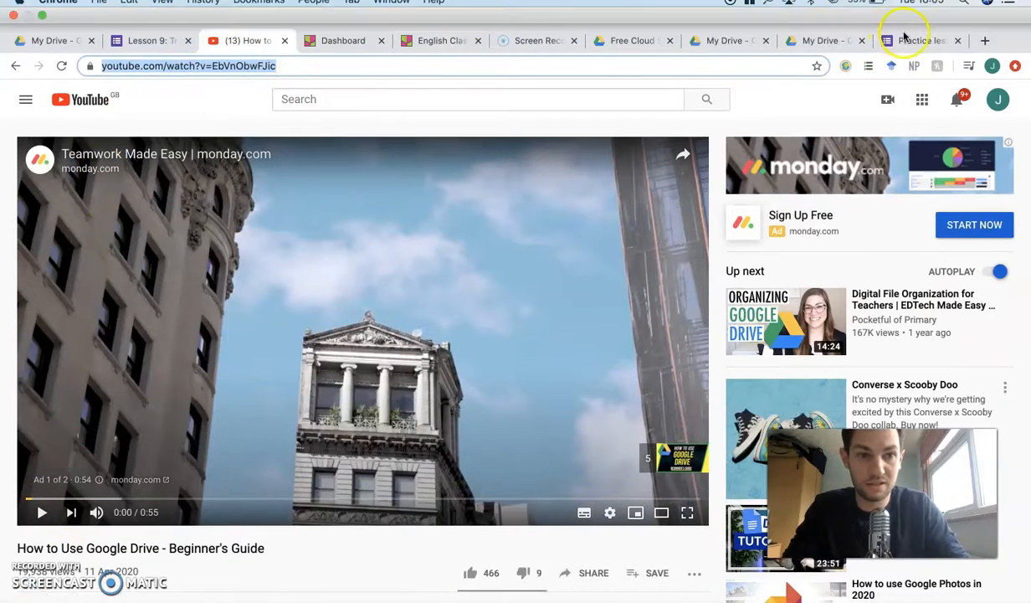
Back in the Practice lesson form, find the video by its copied link and insert "How to Use Google Drive - Beginner's Guide".
click(916, 35)
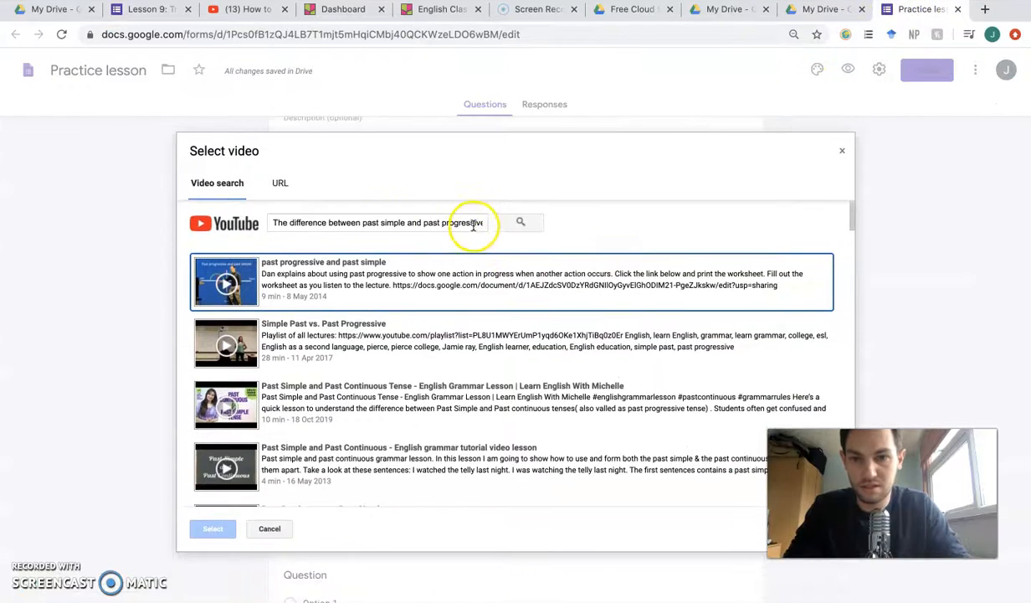
drag(279, 223, 538, 225)
key(BackSpace)
key(BackSpace)
key(super+v)
click(539, 225)
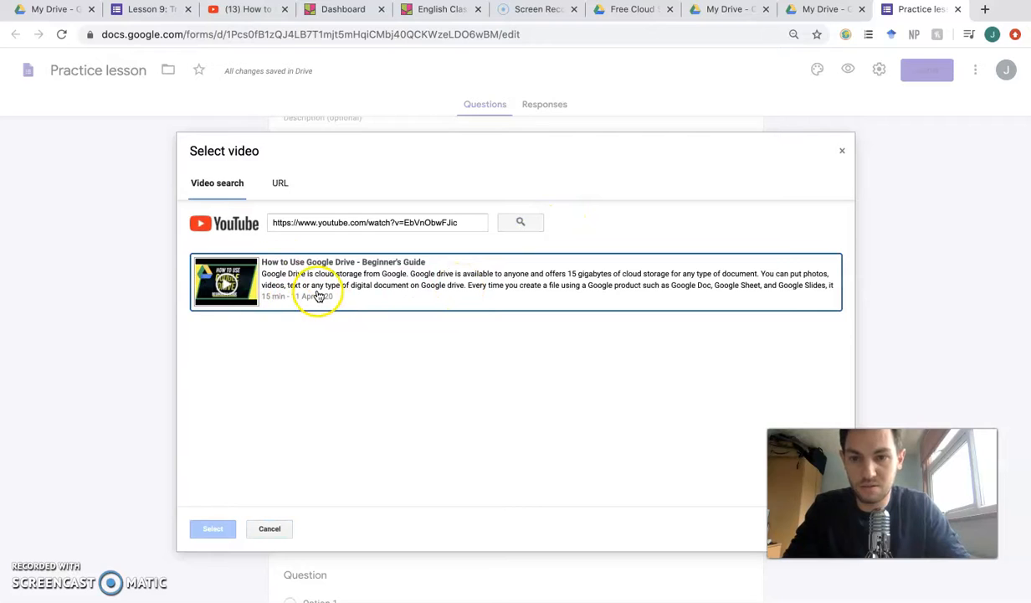
click(318, 296)
click(213, 528)
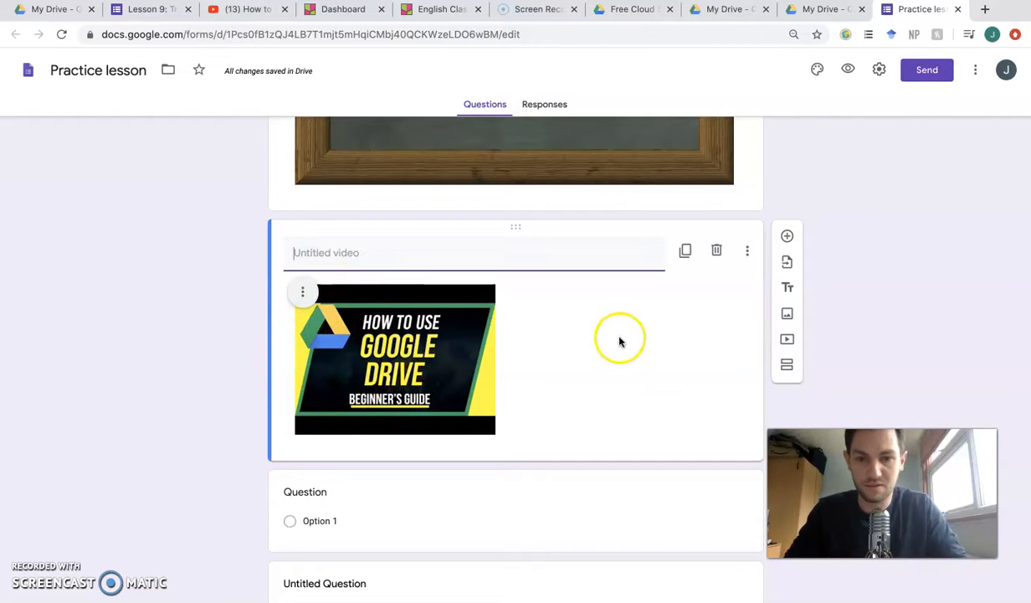
Examine the form's layout from the blackboard image through the inserted video to the questions below.
scroll(620, 335, up, 6)
scroll(620, 325, down, 2)
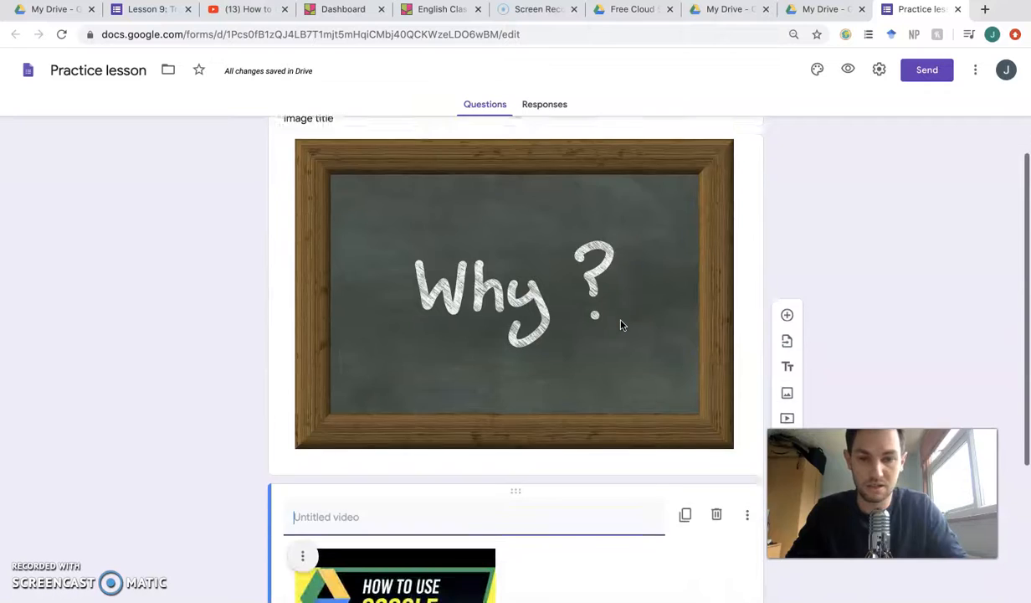
scroll(621, 325, down, 3)
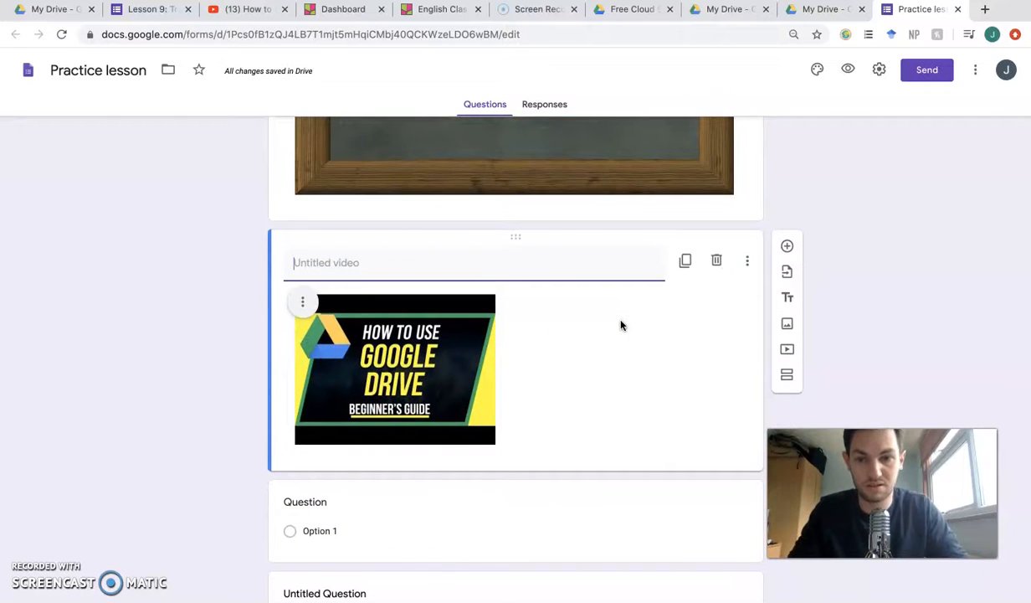
scroll(620, 325, down, 1)
click(580, 376)
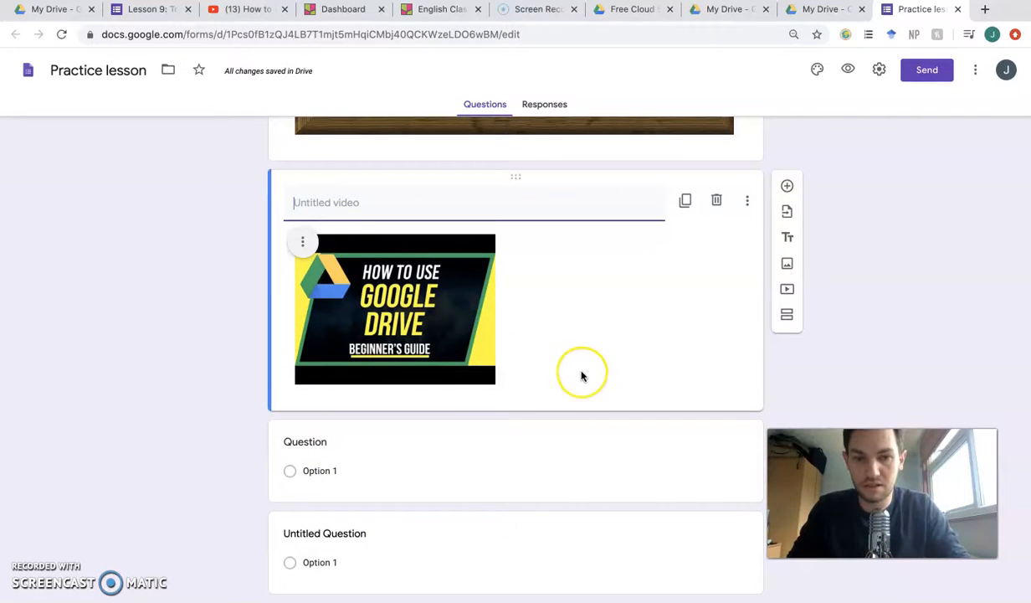
scroll(586, 372, up, 1)
scroll(582, 376, up, 4)
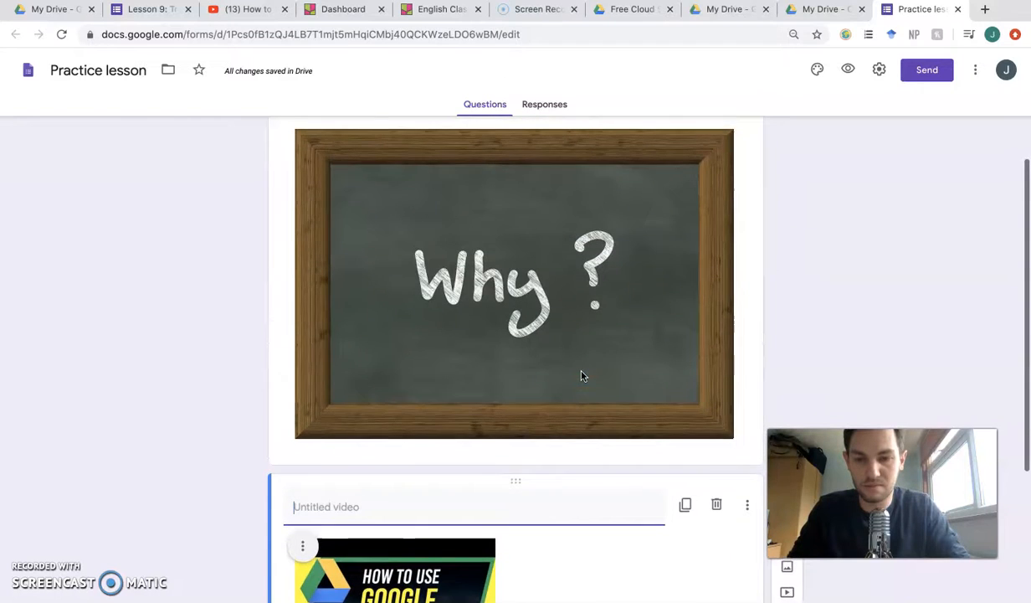
scroll(581, 377, down, 3)
scroll(582, 377, up, 1)
scroll(582, 377, up, 2)
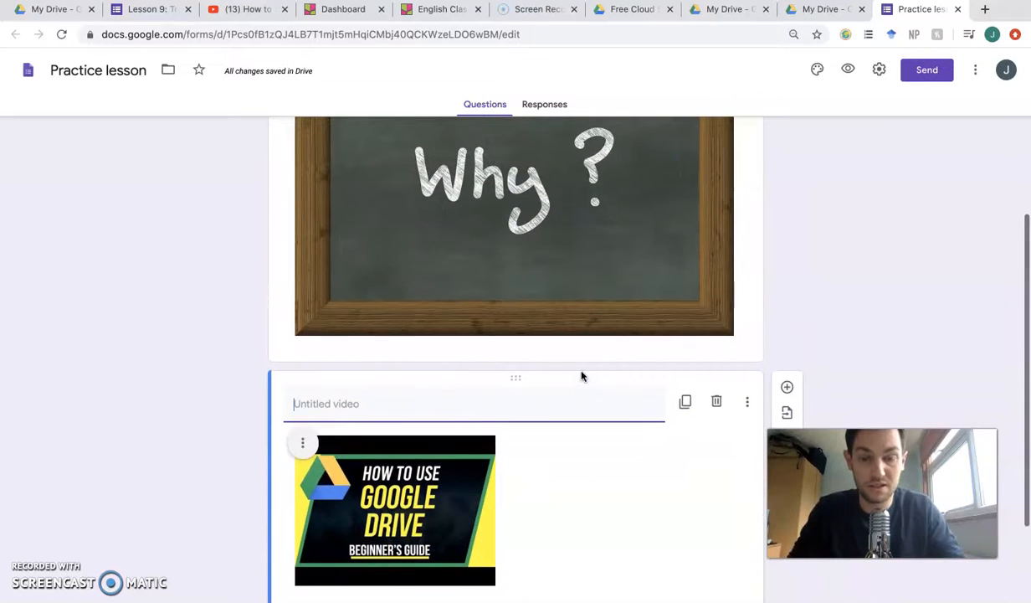
scroll(582, 377, up, 3)
scroll(581, 376, down, 8)
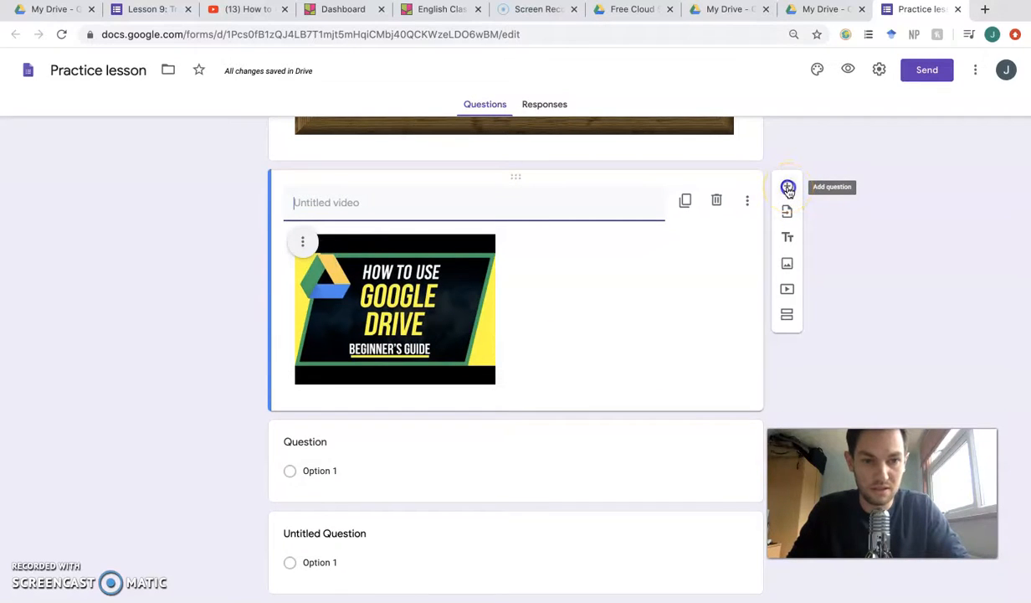
Add a Paragraph question below the video reading "What are 4 things that you learned?".
click(788, 189)
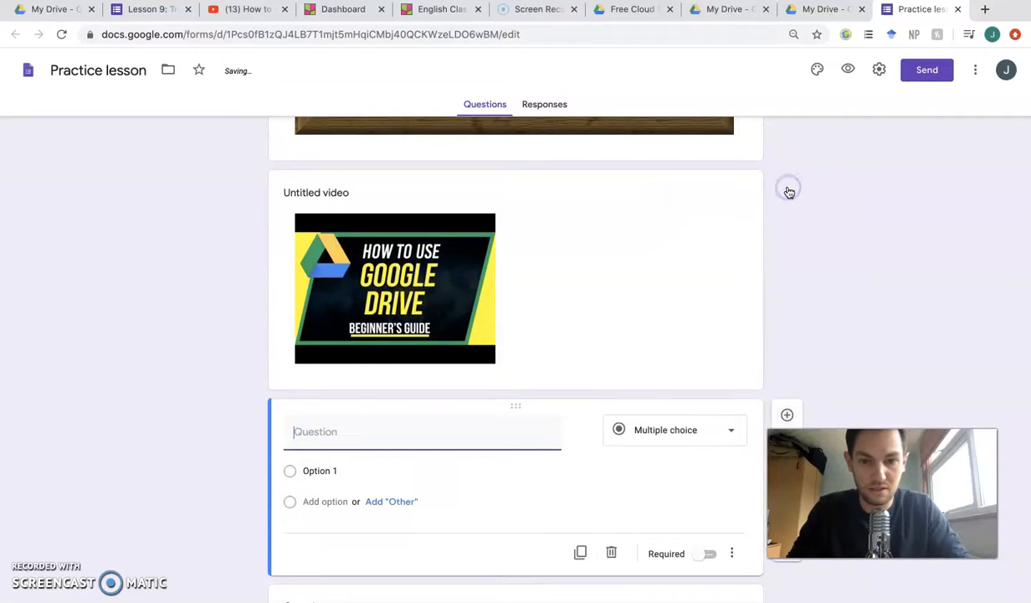
click(716, 433)
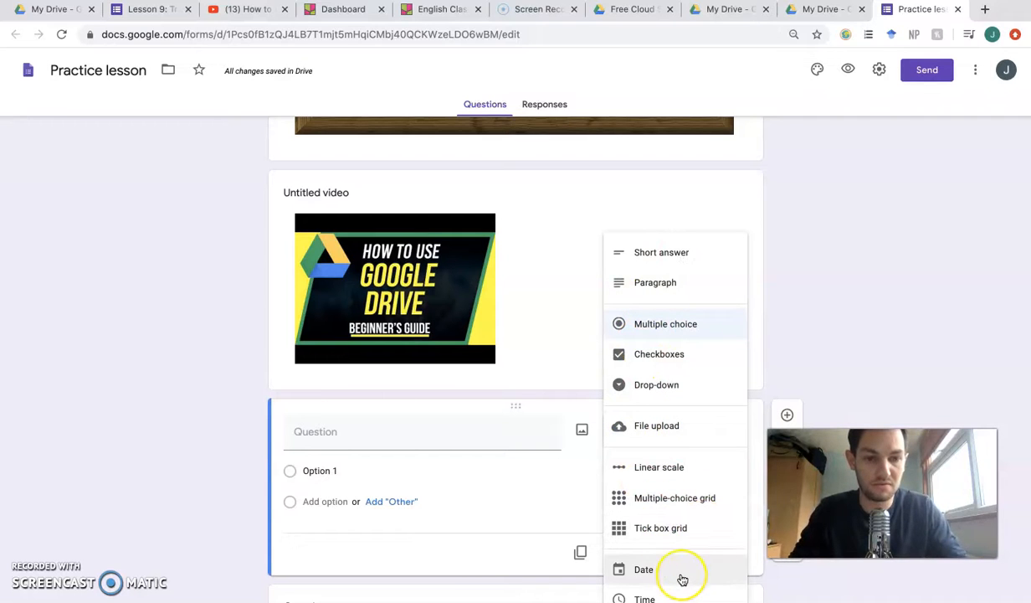
click(425, 427)
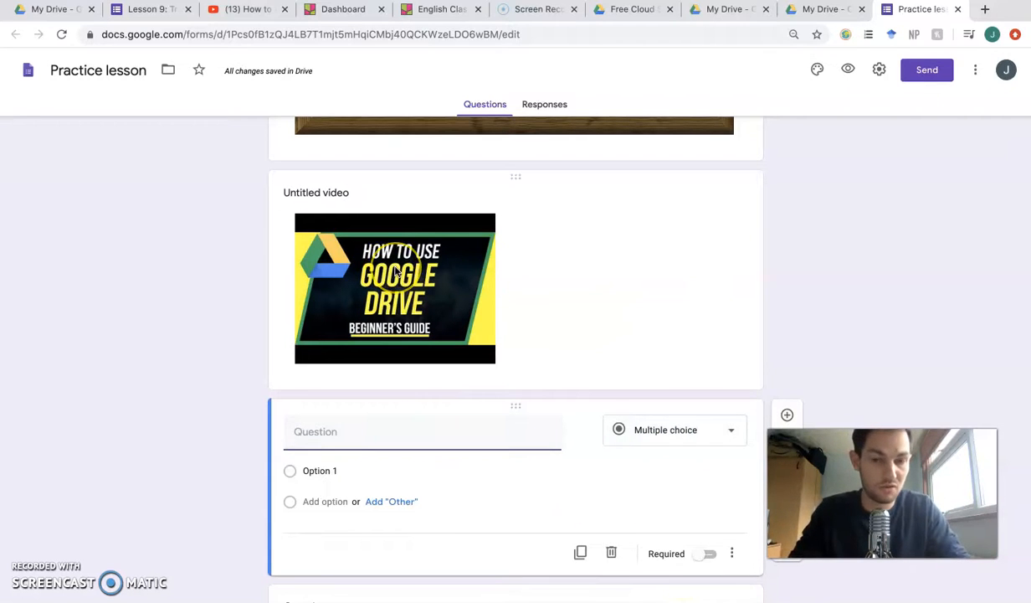
click(333, 446)
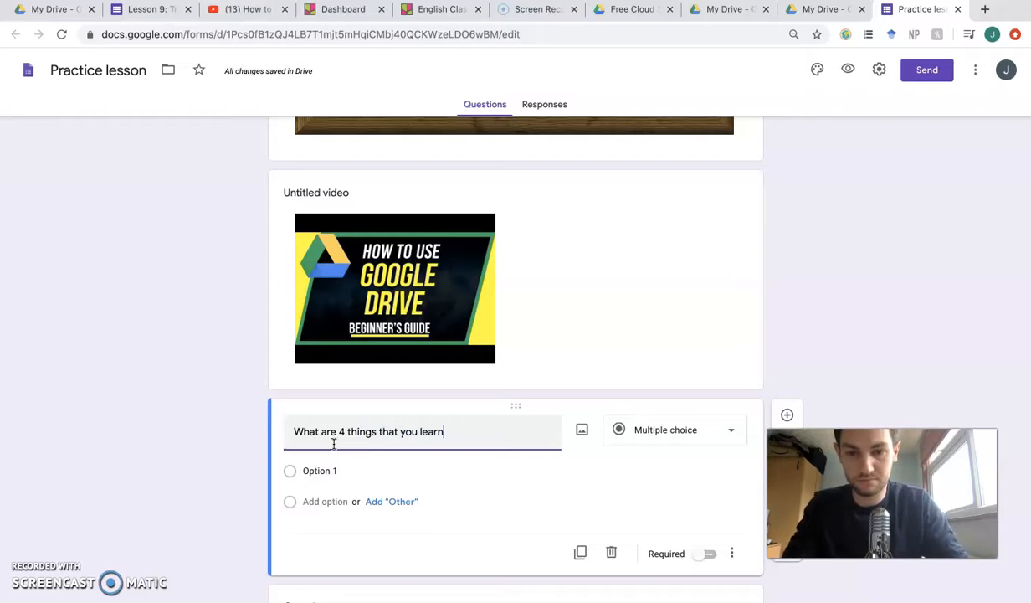
click(670, 429)
click(661, 387)
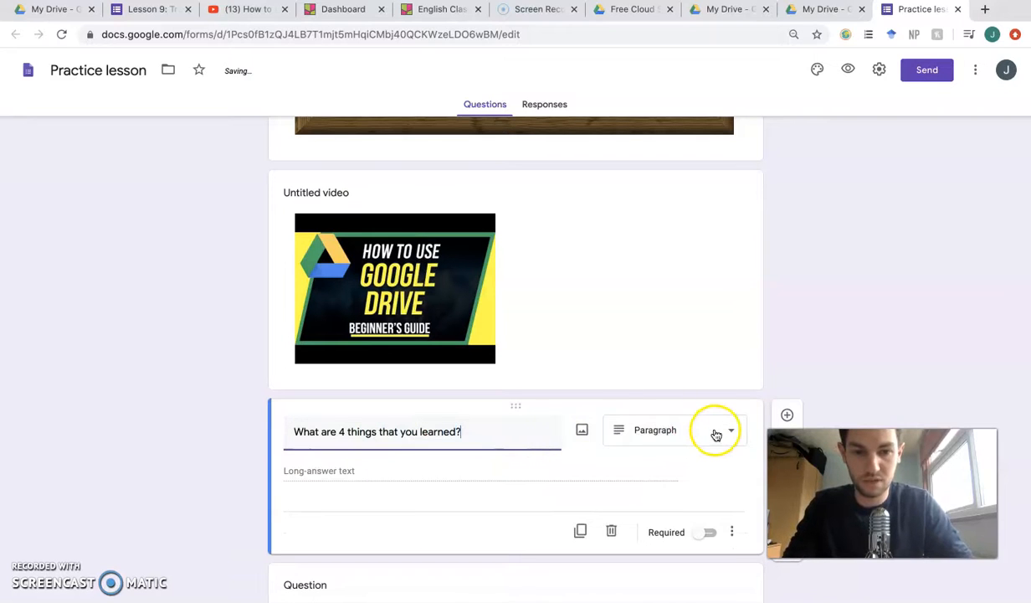
click(470, 475)
click(363, 472)
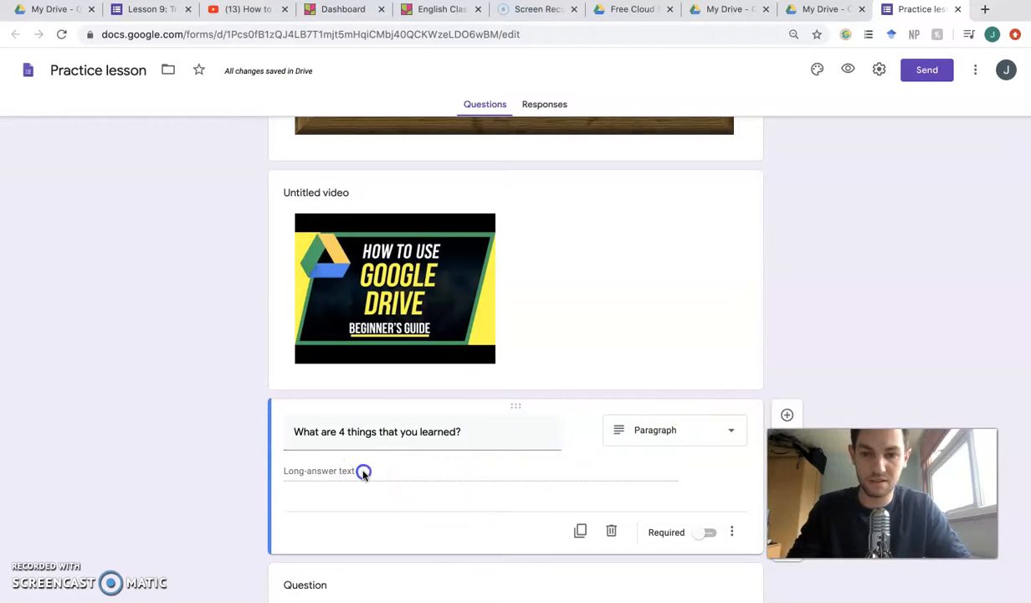
click(313, 470)
Title the following question "What website do you need to use?" and remove its response validation.
scroll(368, 511, down, 2)
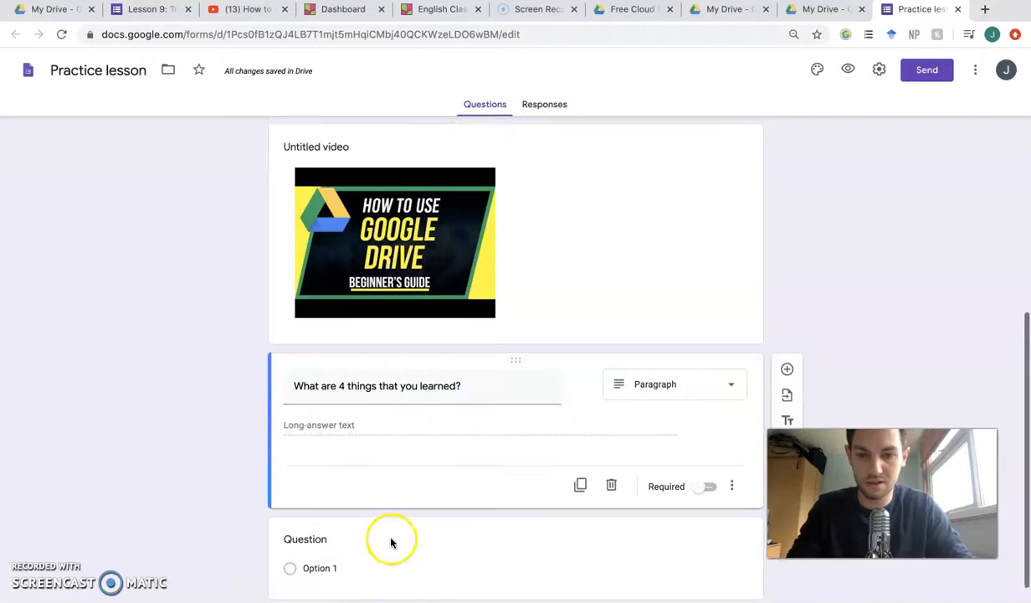
click(336, 476)
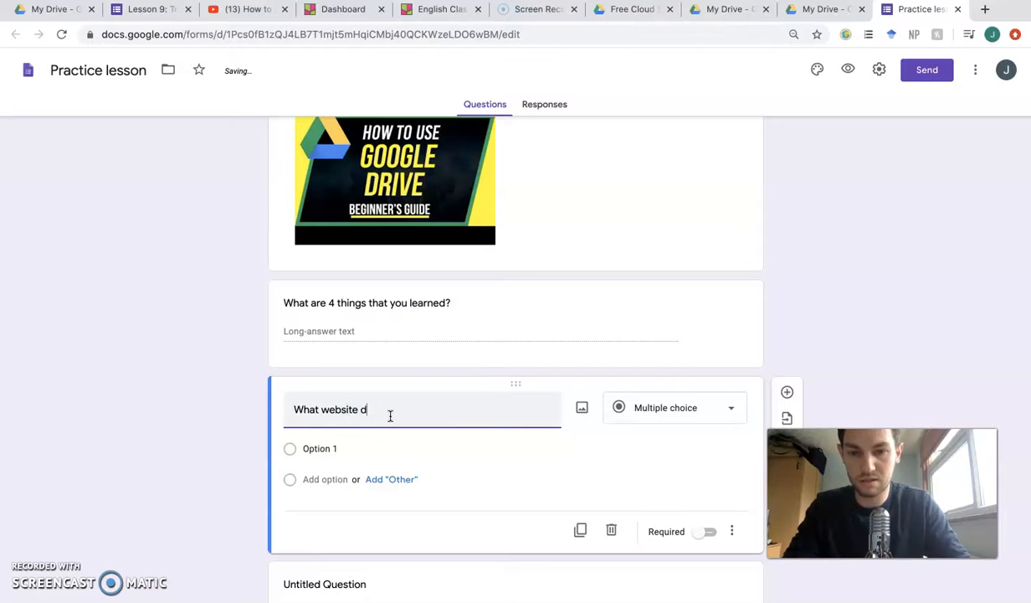
text(What website do th)
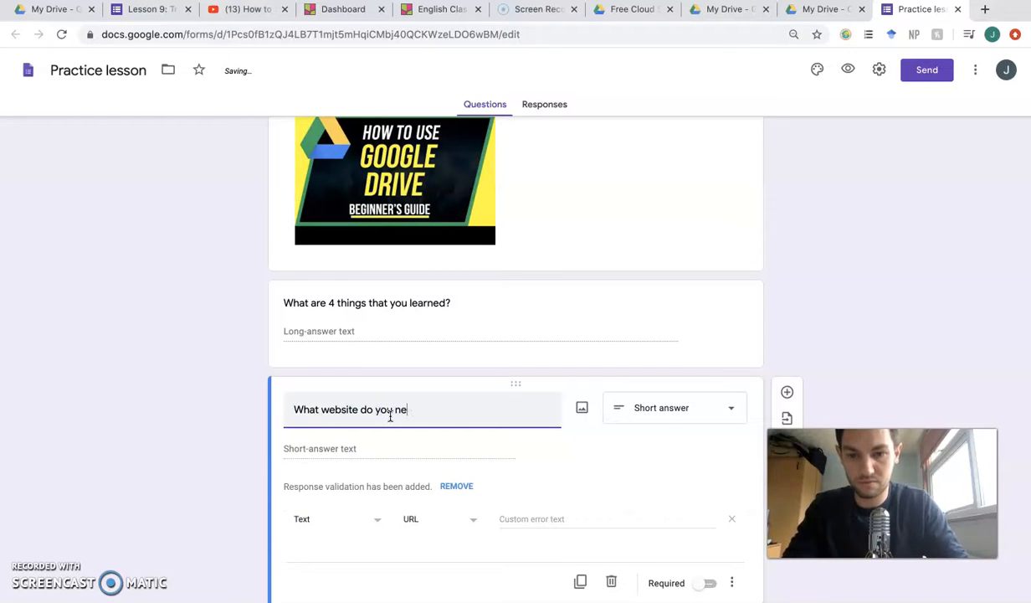
text(u need to use?)
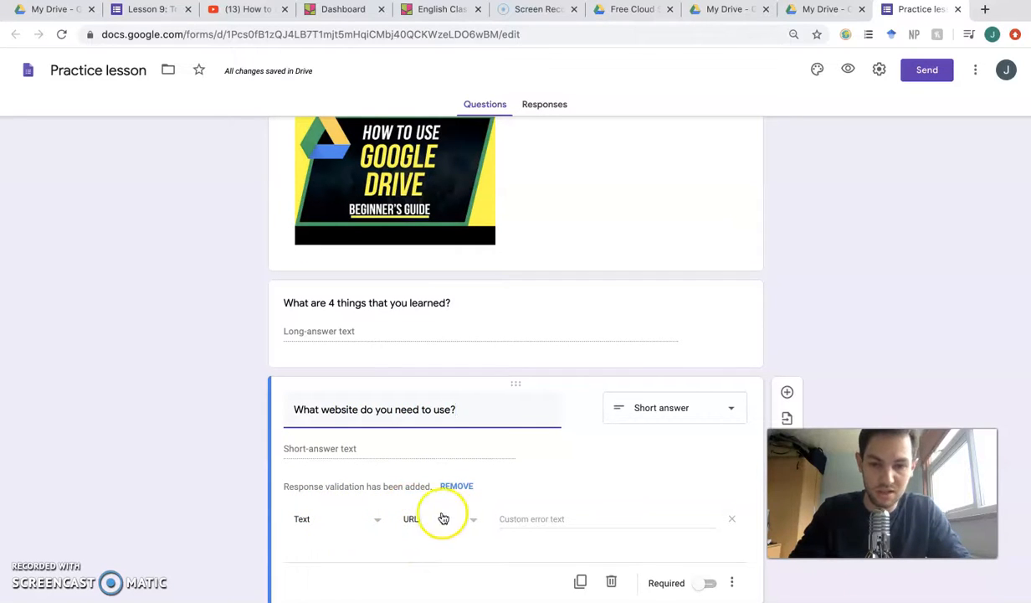
click(458, 487)
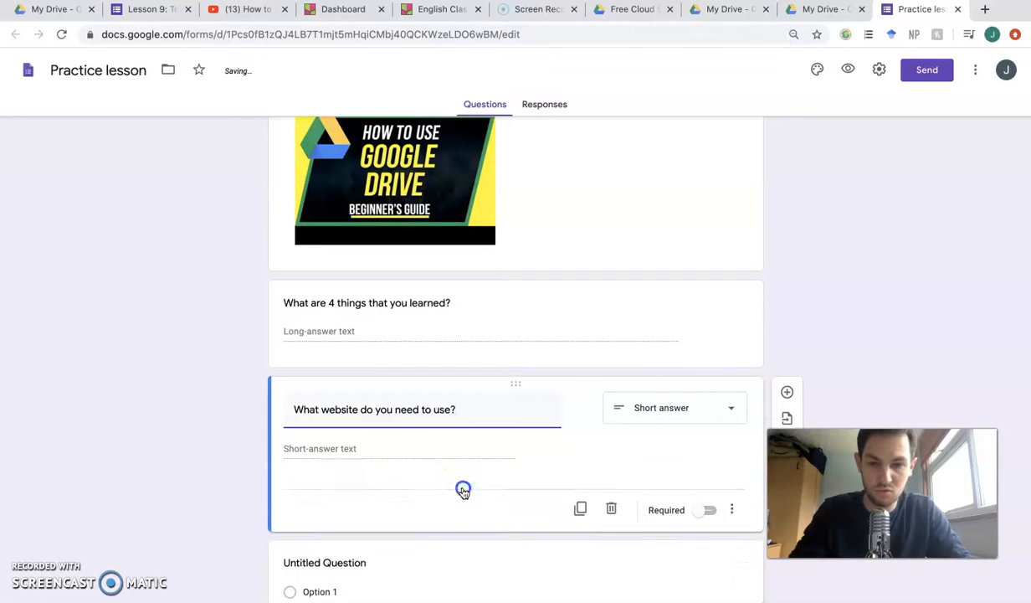
Change the website question to Multiple choice and enter "Google drive" as its first option.
click(722, 405)
click(686, 319)
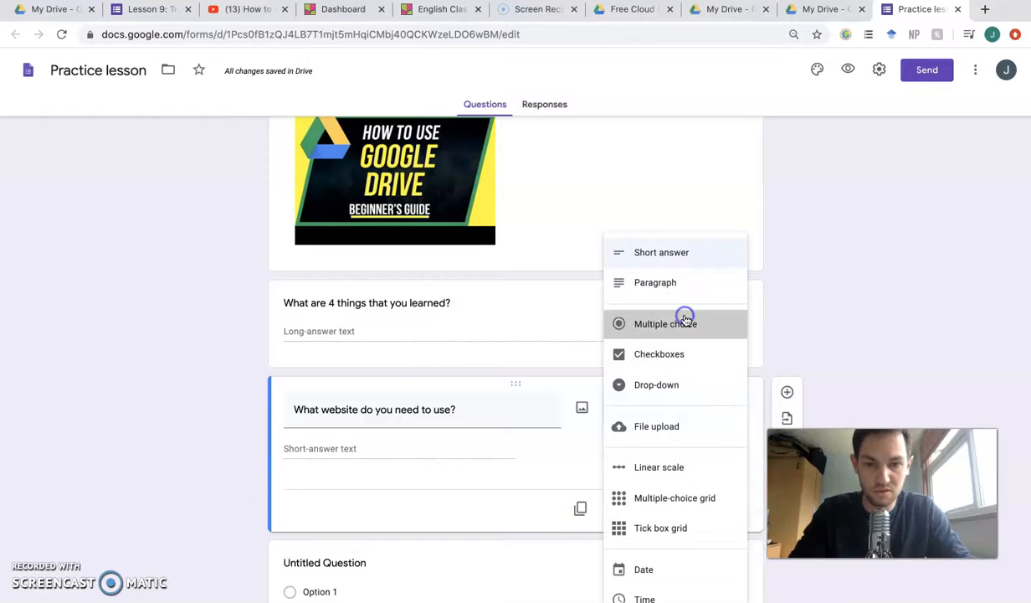
click(325, 448)
text(Google drive)
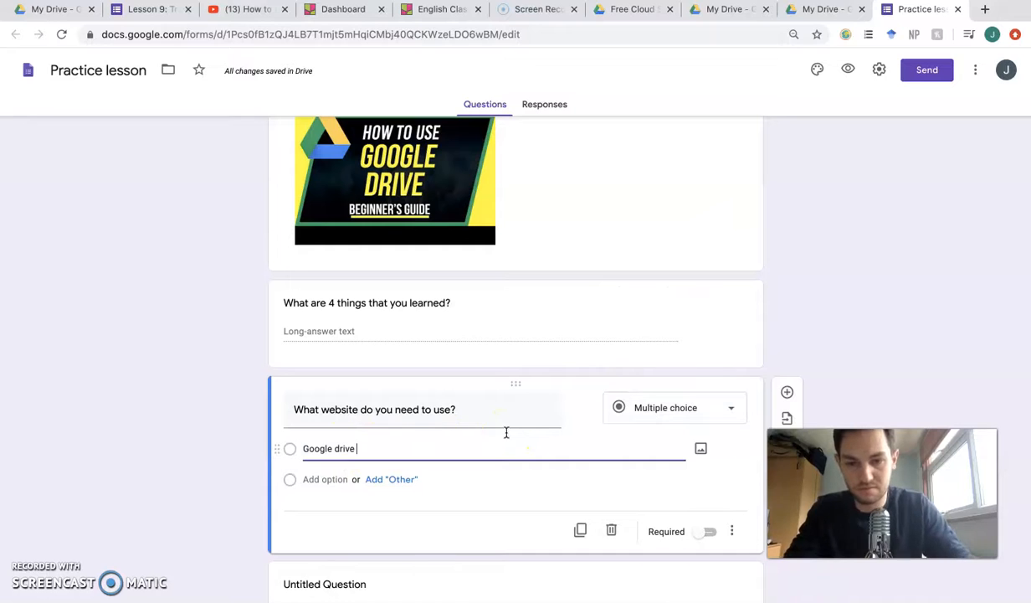
Add "Google images", "MSN" and "Yahoo" as further options of the website question.
click(389, 495)
click(337, 485)
text(Google imgeas)
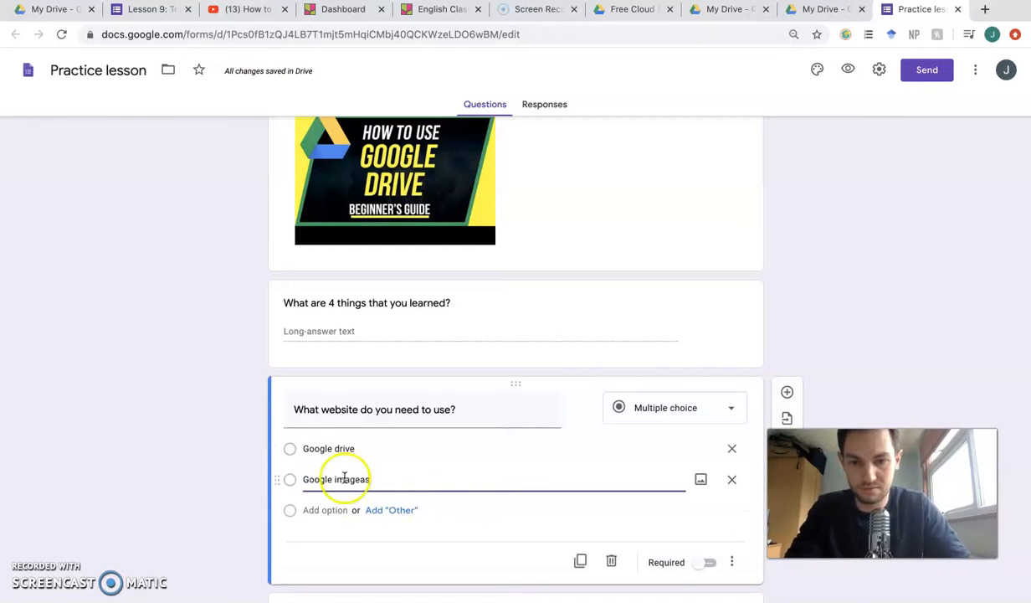
key(BackSpace)
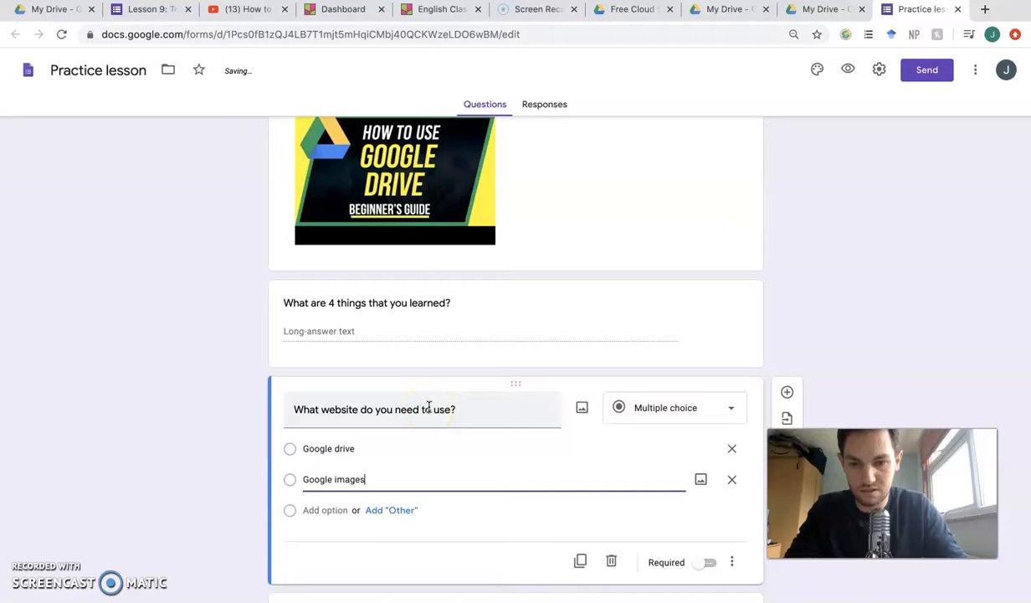
click(323, 510)
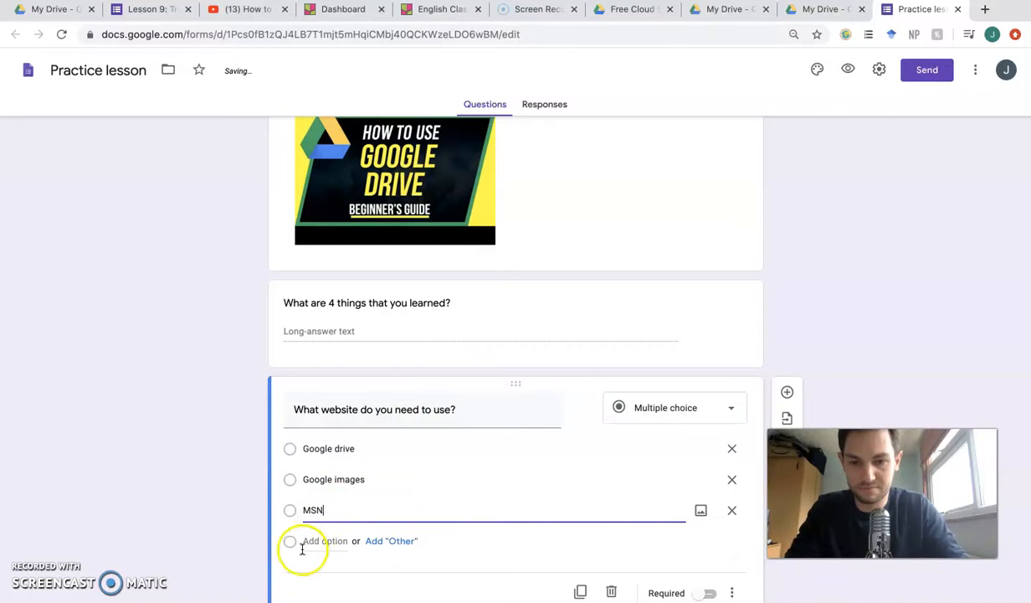
click(323, 542)
text(Yahoo)
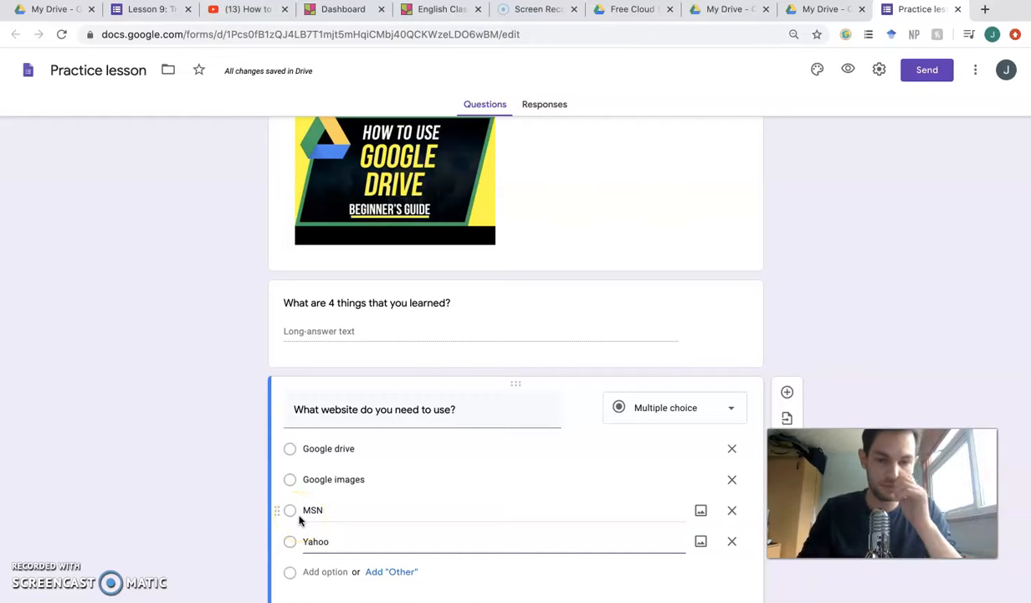
Add a title and description block below the website question, titled "After the lesson upload your picture to this link.".
scroll(528, 502, down, 2)
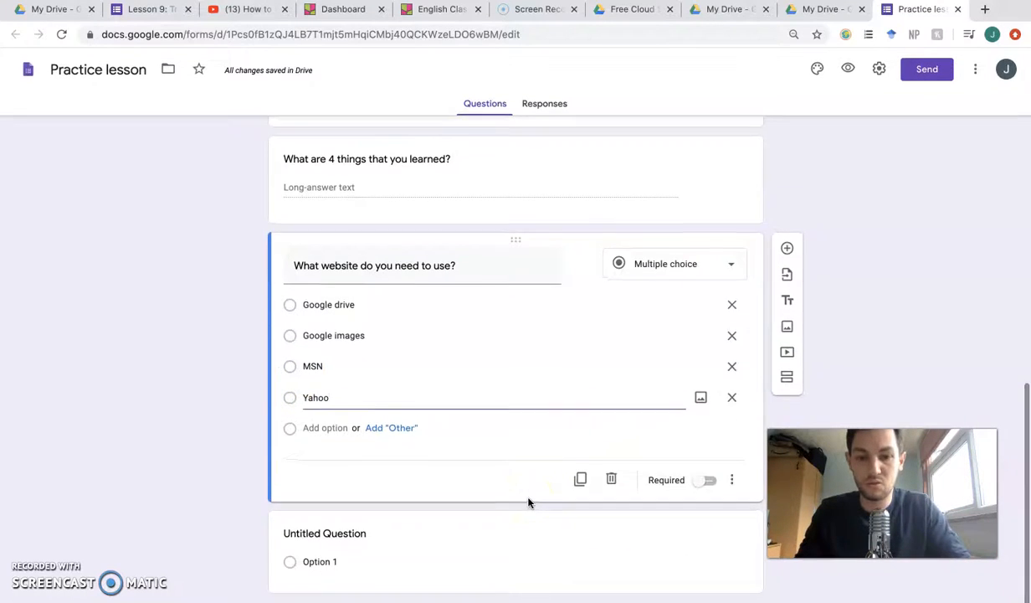
scroll(528, 503, up, 4)
scroll(529, 503, down, 3)
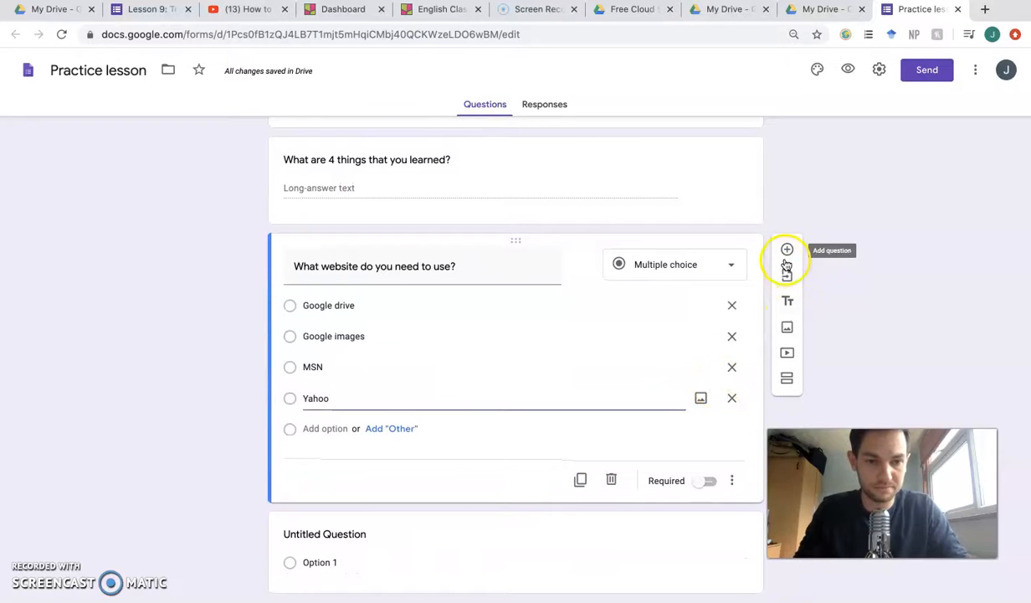
click(789, 300)
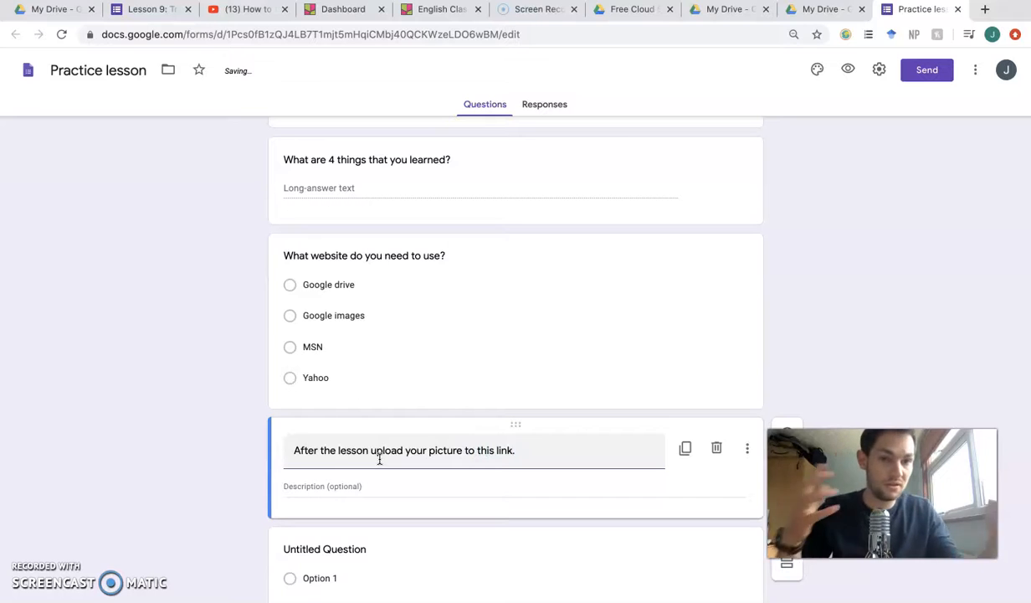
Copy the web address of the English Class Padlet board and paste it as the upload block's description.
click(340, 492)
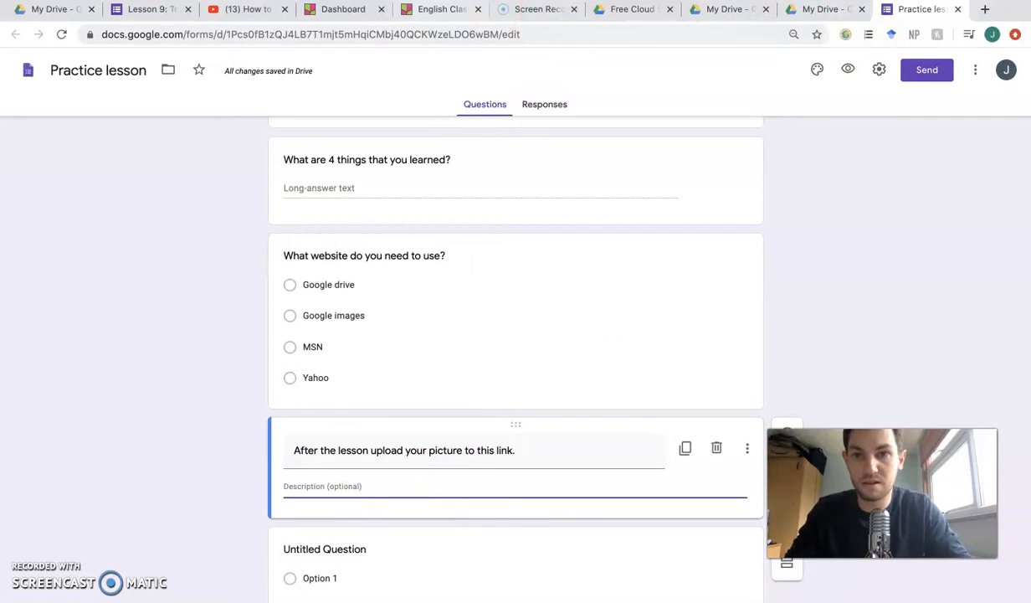
click(455, 6)
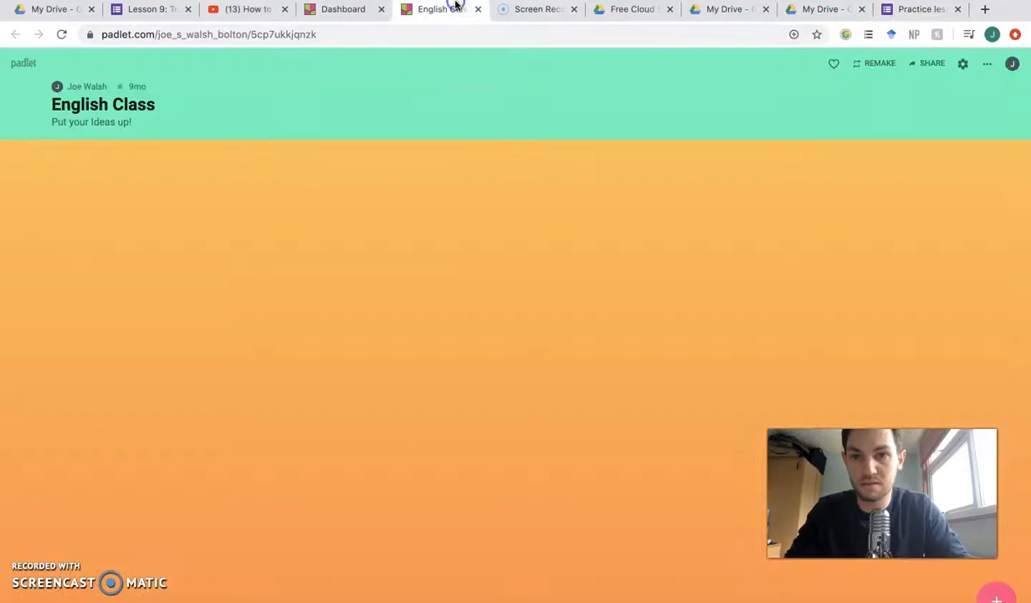
click(243, 34)
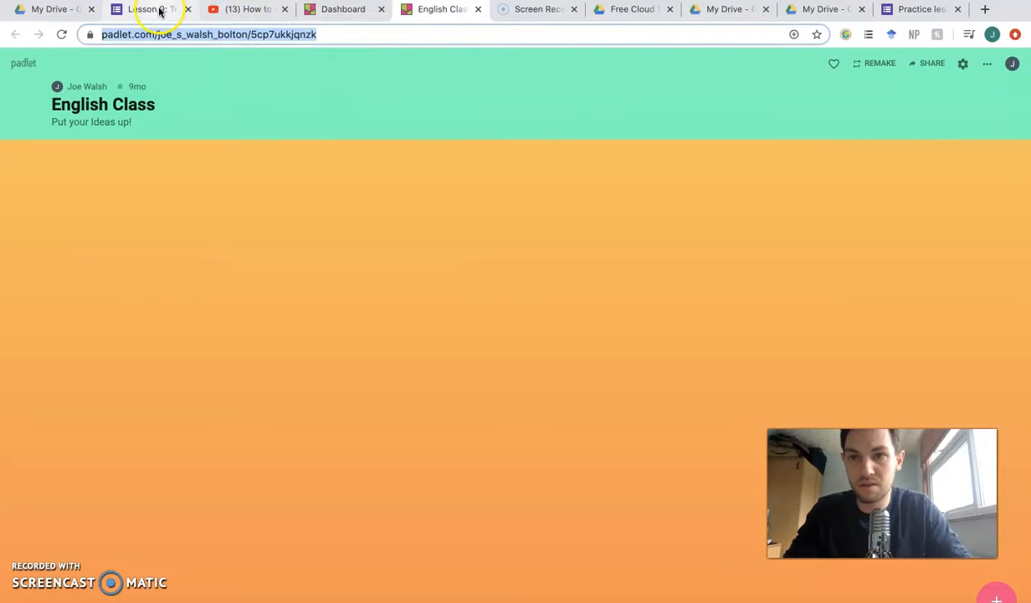
click(901, 10)
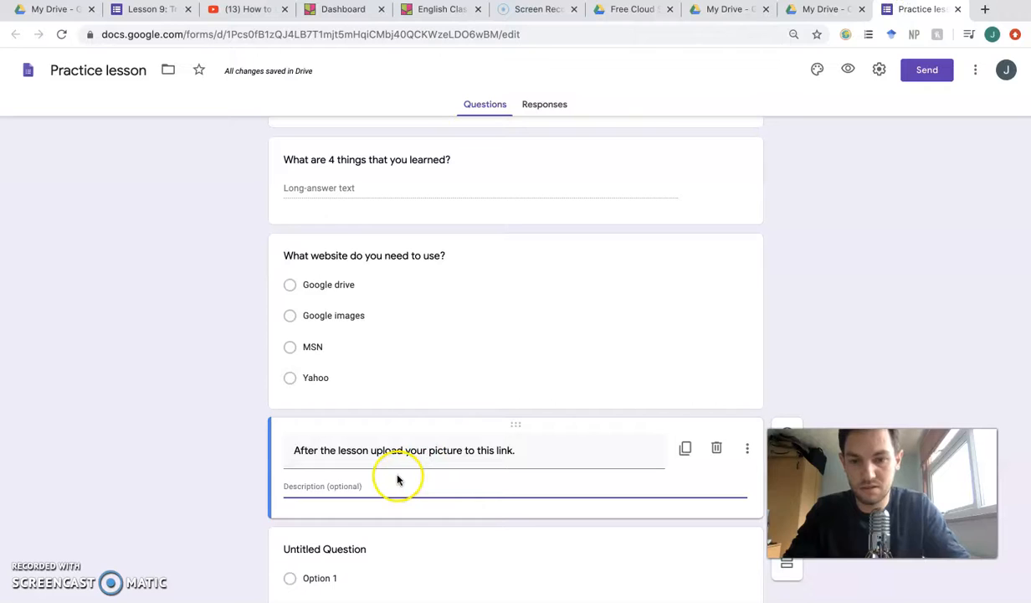
key(Return)
click(515, 516)
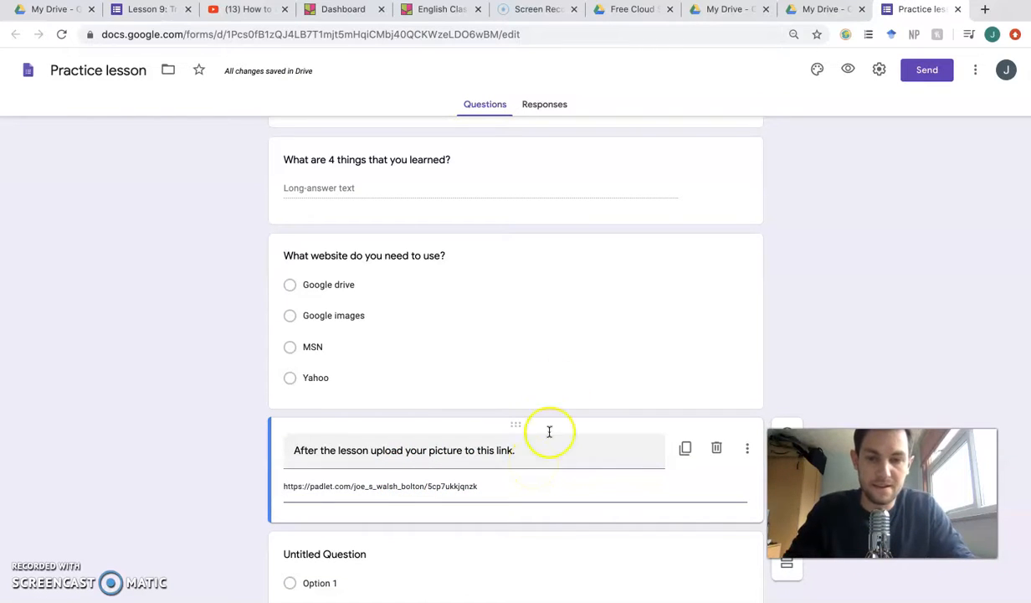
Choose the existing form "Lesson 23 Review of the year (1)" as the source for importing questions.
scroll(560, 332, up, 10)
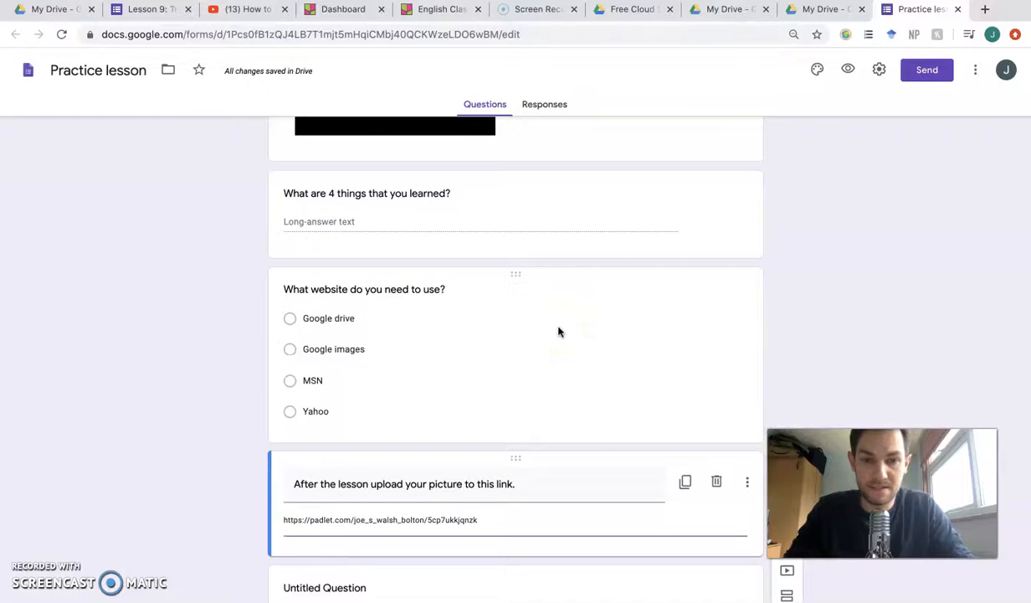
scroll(559, 332, down, 10)
scroll(559, 332, up, 4)
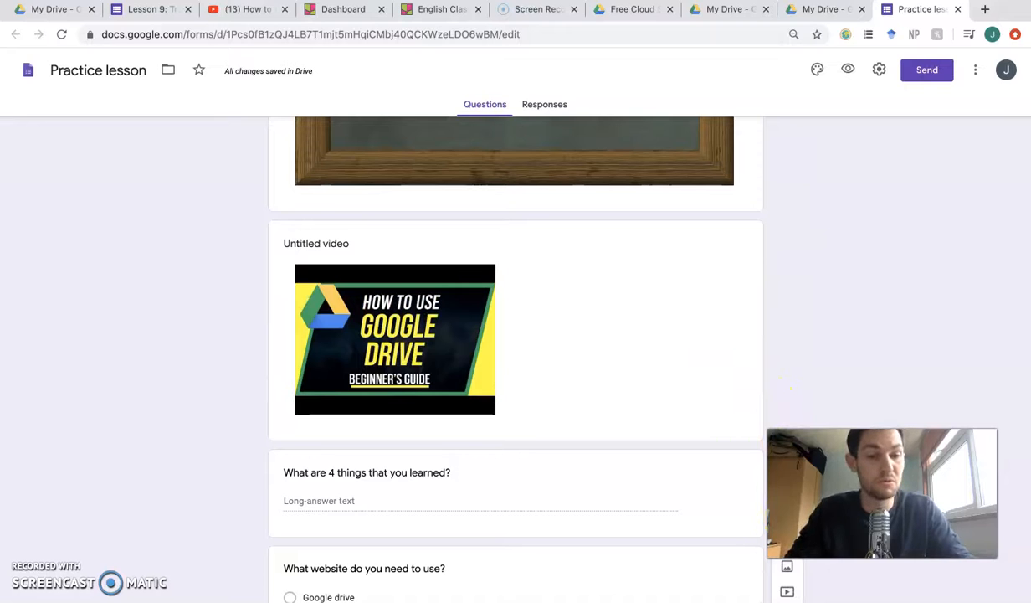
click(787, 515)
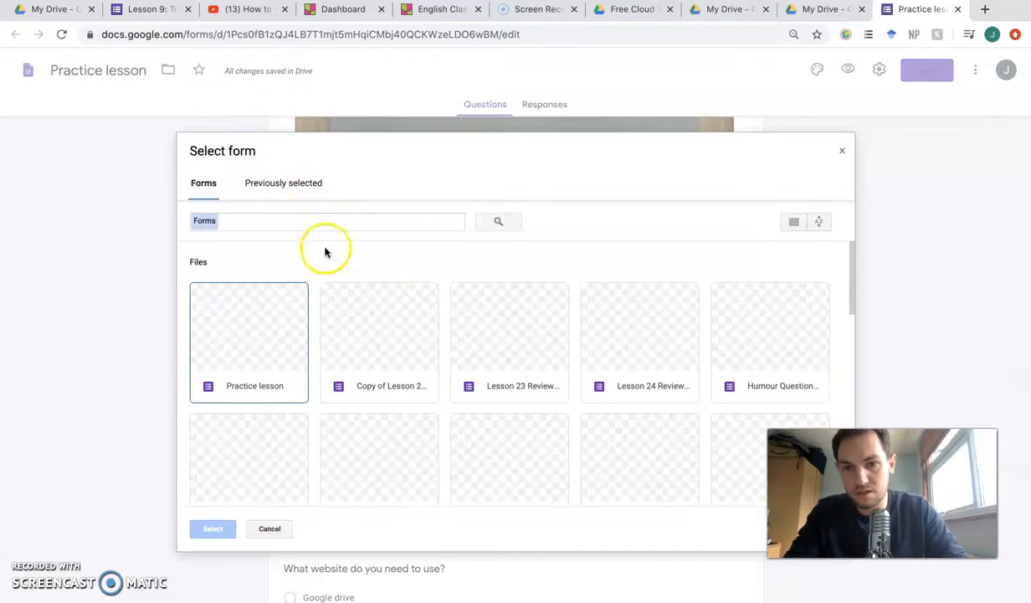
scroll(462, 369, down, 4)
scroll(465, 371, up, 4)
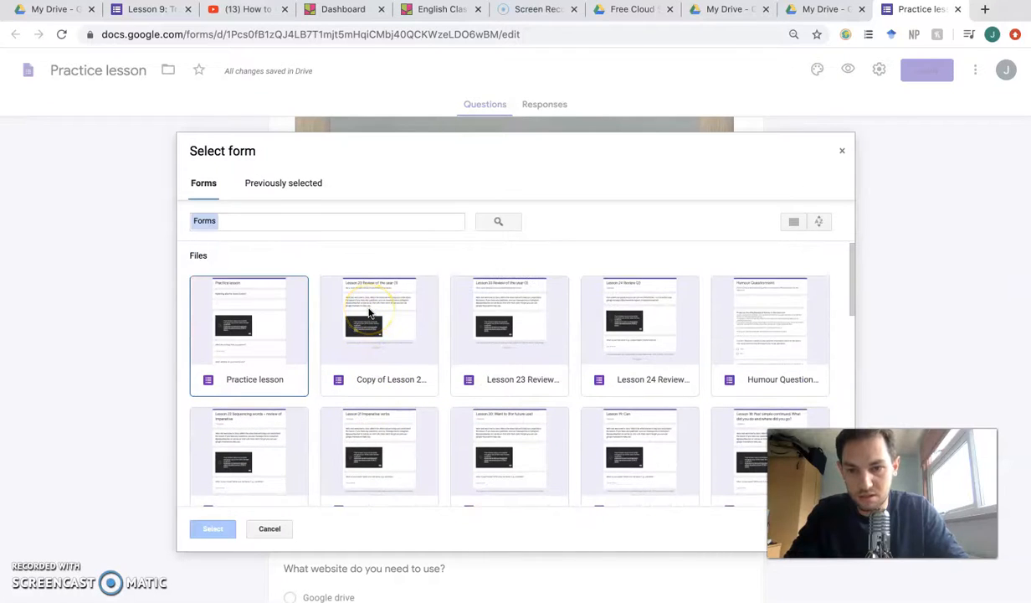
click(509, 315)
click(213, 528)
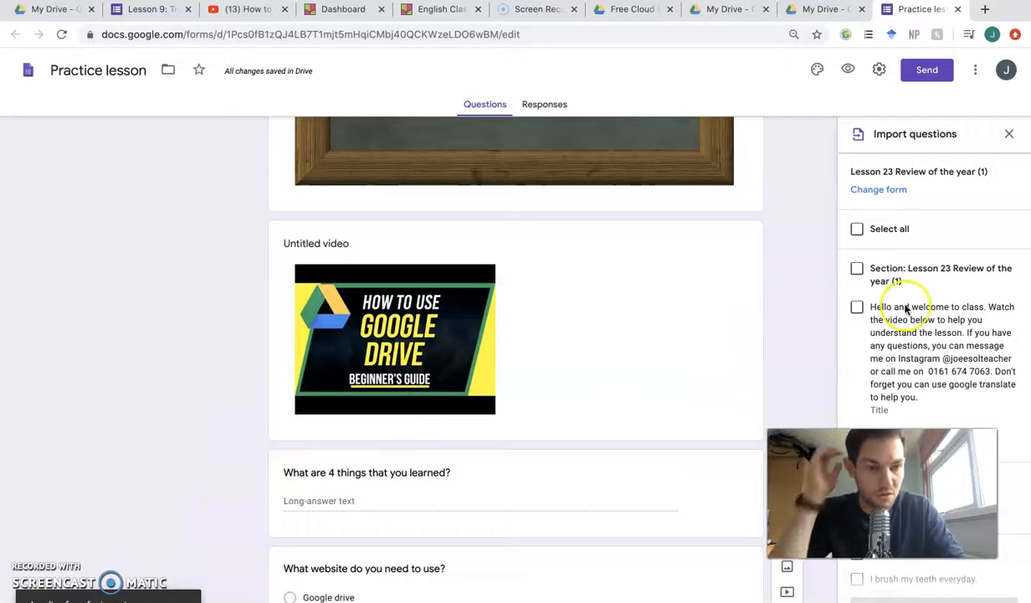
Find the Future tense section among the Lesson 23 questions and import it with its items into the practice lesson.
scroll(906, 310, down, 15)
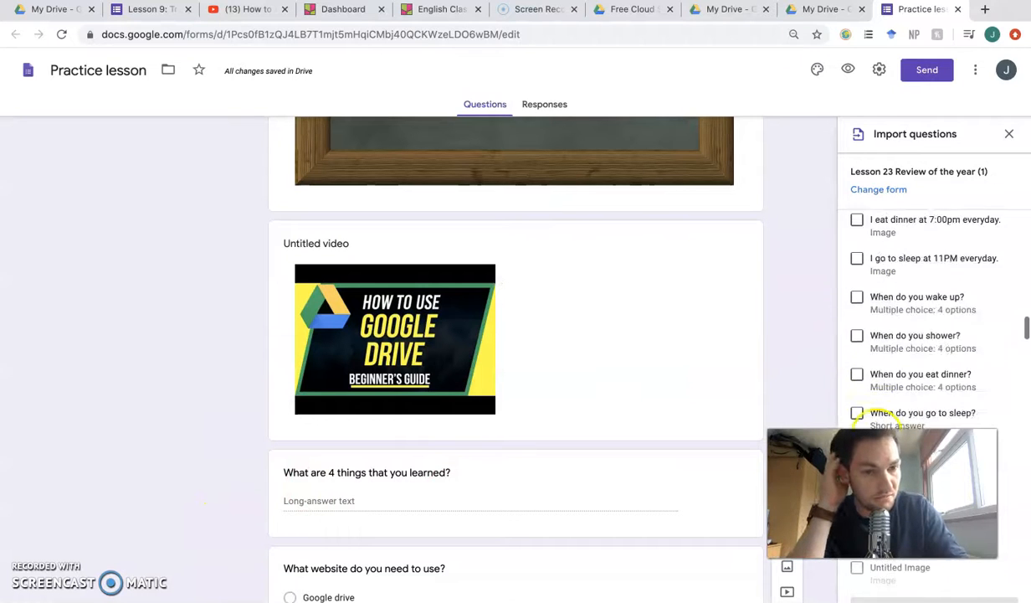
scroll(880, 425, down, 5)
scroll(853, 345, up, 2)
scroll(853, 345, down, 8)
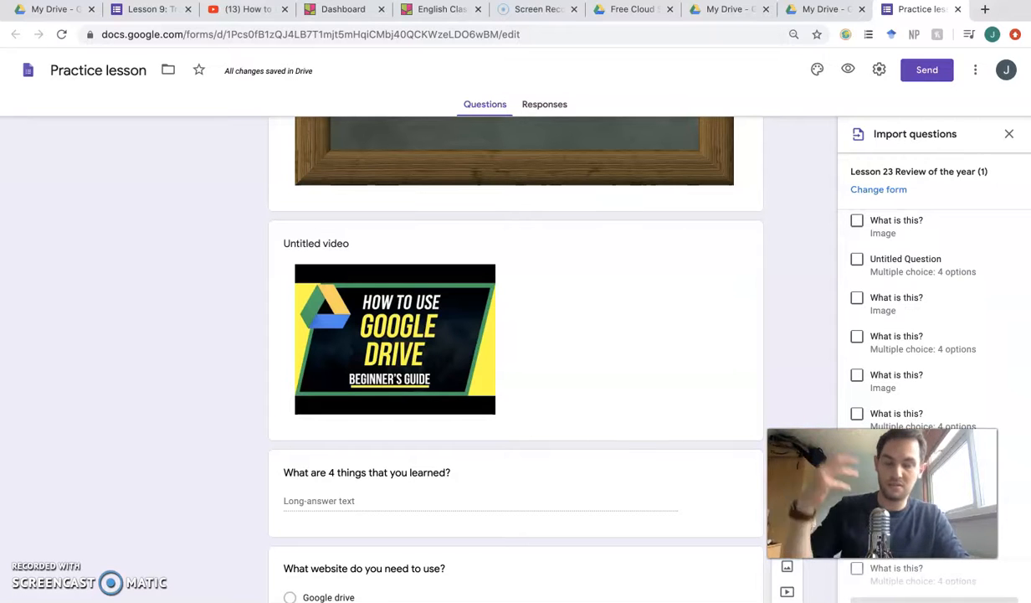
scroll(934, 376, down, 3)
scroll(933, 335, up, 10)
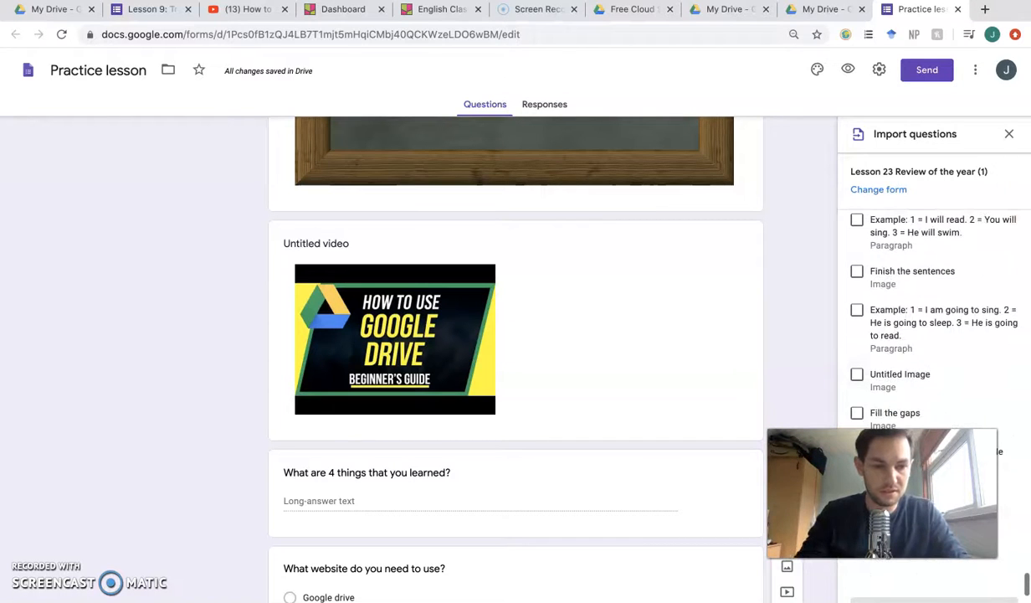
scroll(515, 335, up, 7)
scroll(933, 377, down, 10)
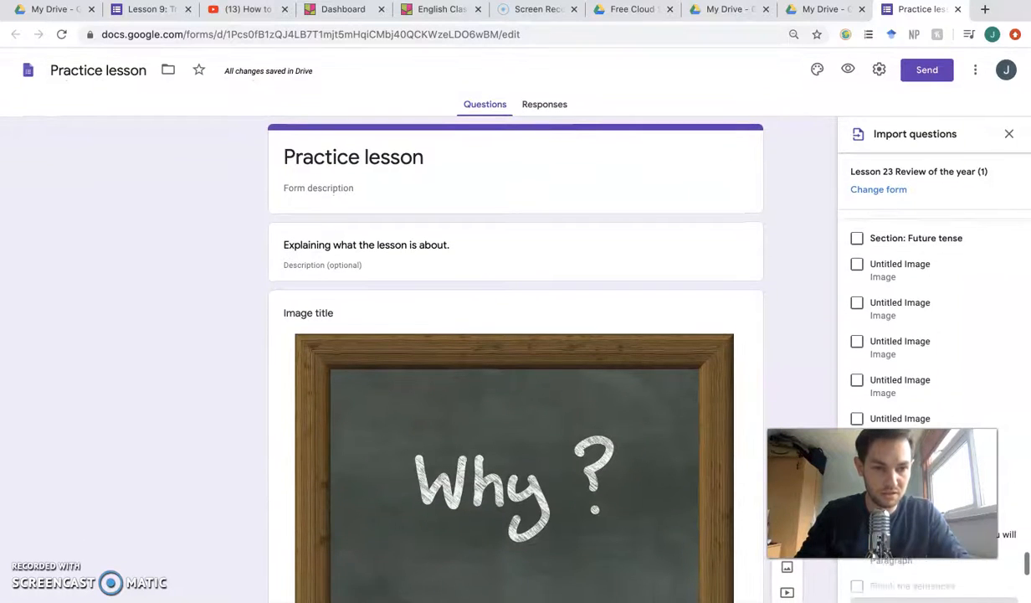
click(897, 575)
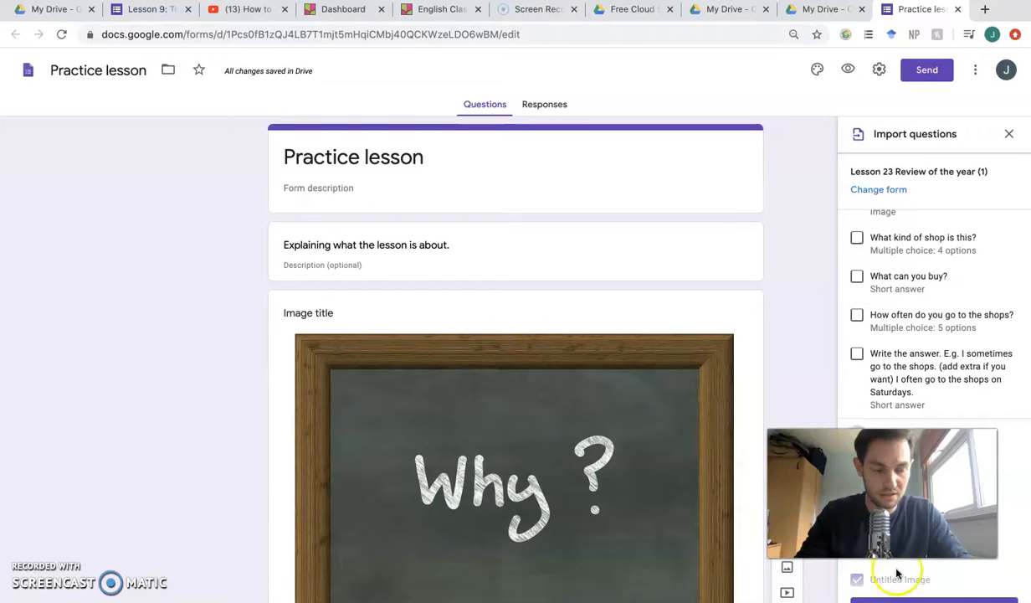
click(894, 598)
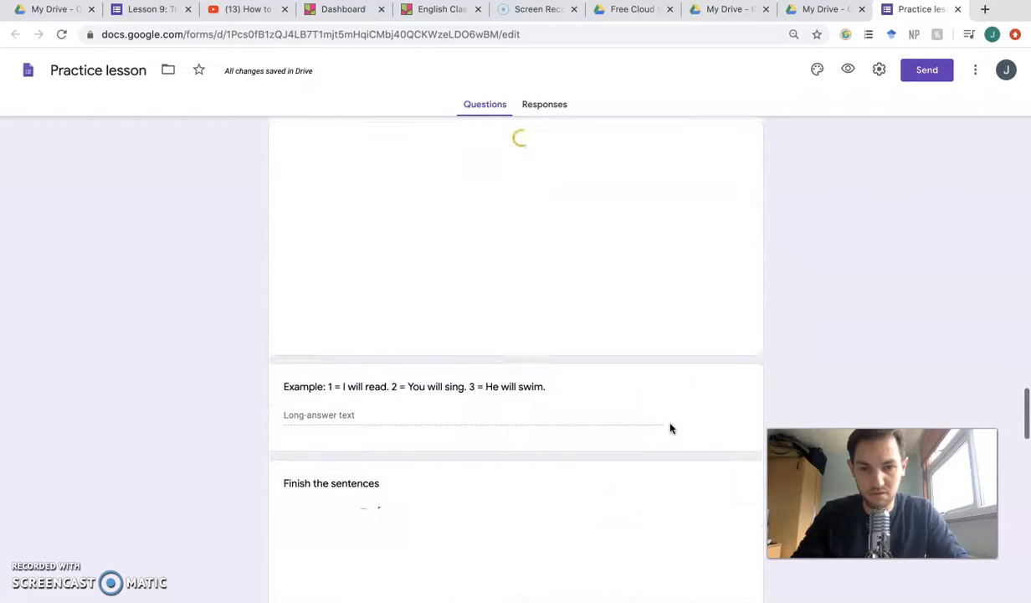
Examine the imported Future tense section, from its grammar explanation images through the sentence exercises and answer fields.
scroll(669, 428, up, 15)
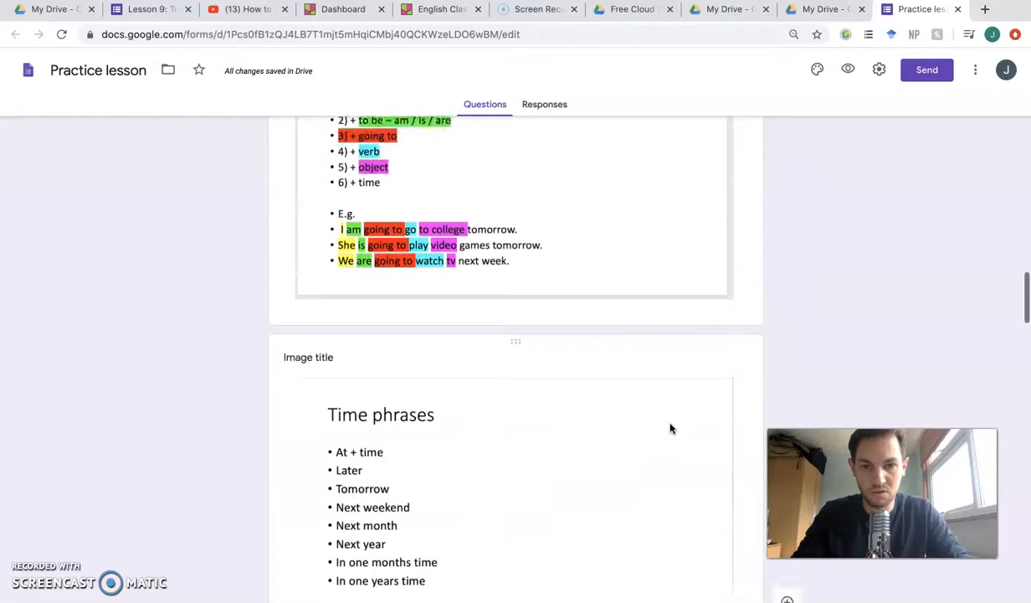
scroll(669, 428, up, 10)
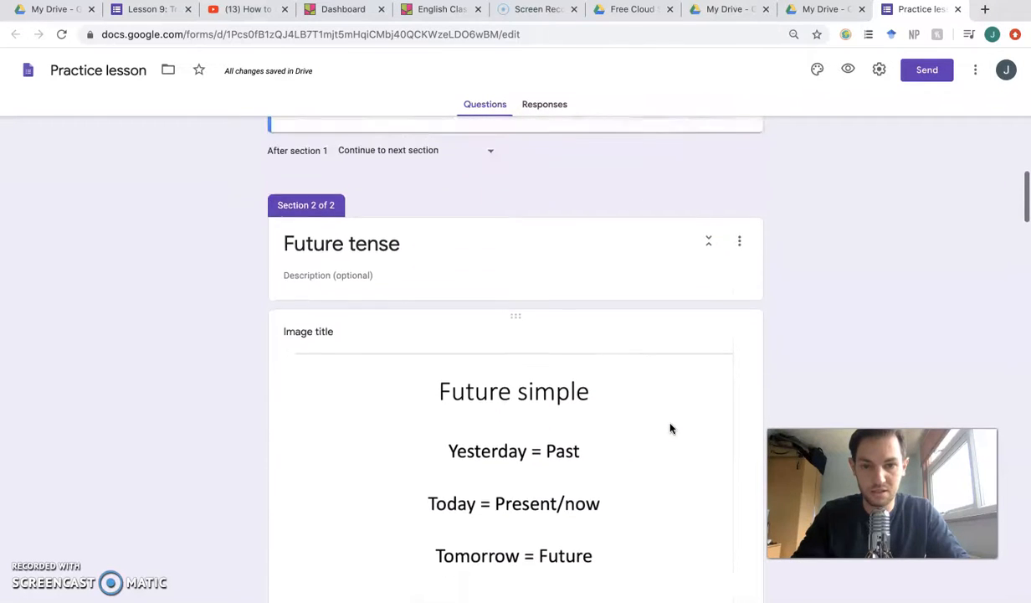
scroll(670, 428, down, 5)
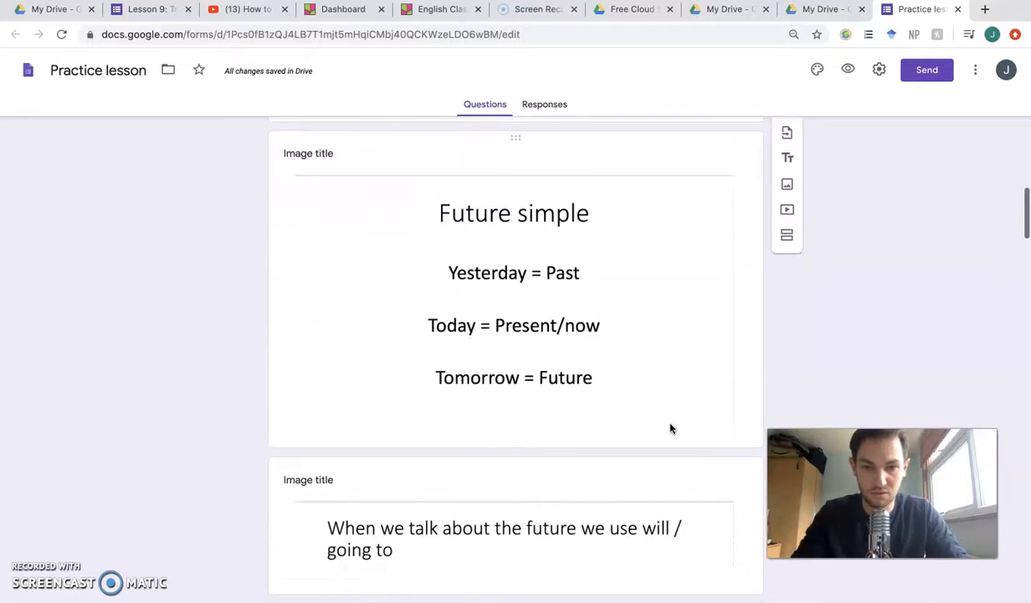
scroll(670, 427, down, 20)
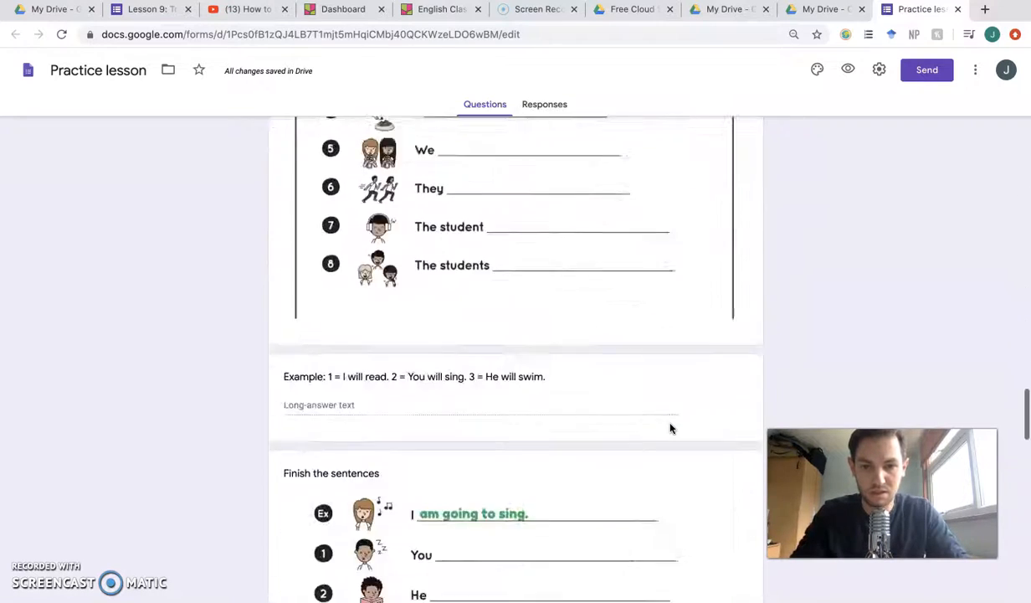
click(575, 329)
scroll(575, 329, down, 10)
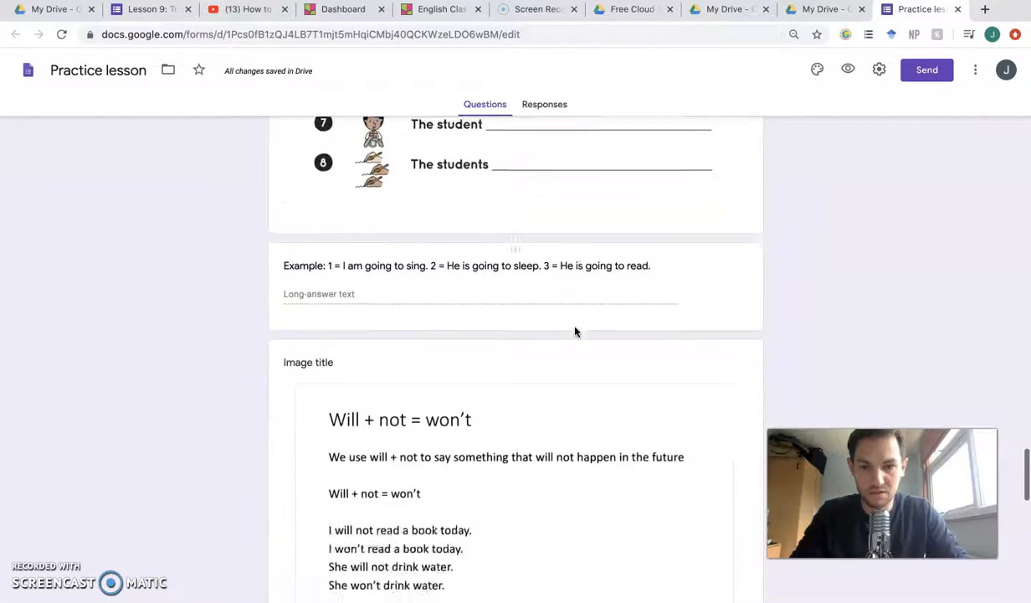
scroll(576, 332, down, 10)
Examine the closing "What will you do tomorrow?" speaking task and its messaging screenshot, and return to the form's beginning.
scroll(576, 331, up, 9)
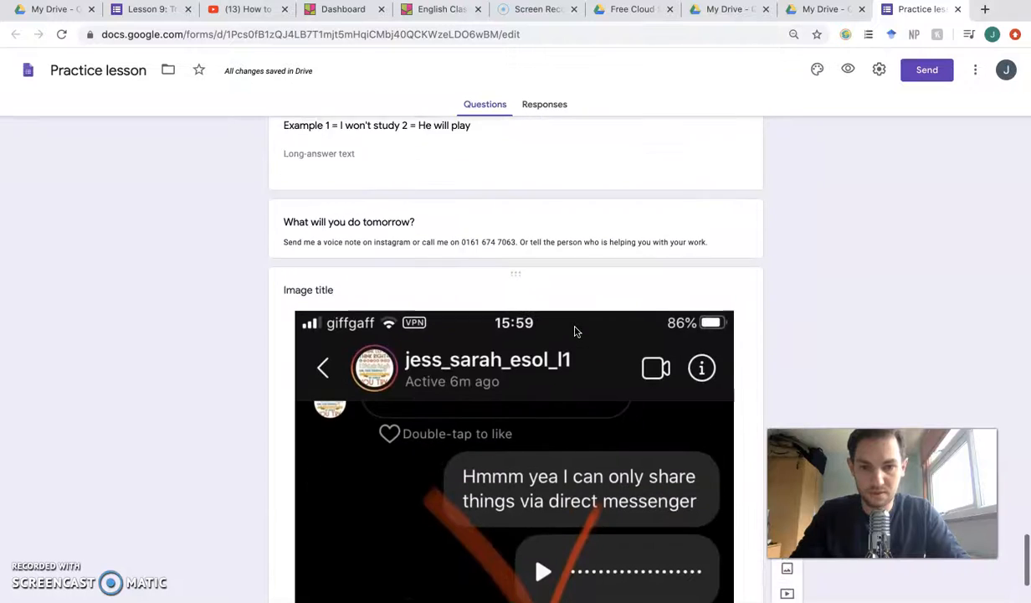
scroll(575, 332, up, 2)
scroll(575, 332, down, 5)
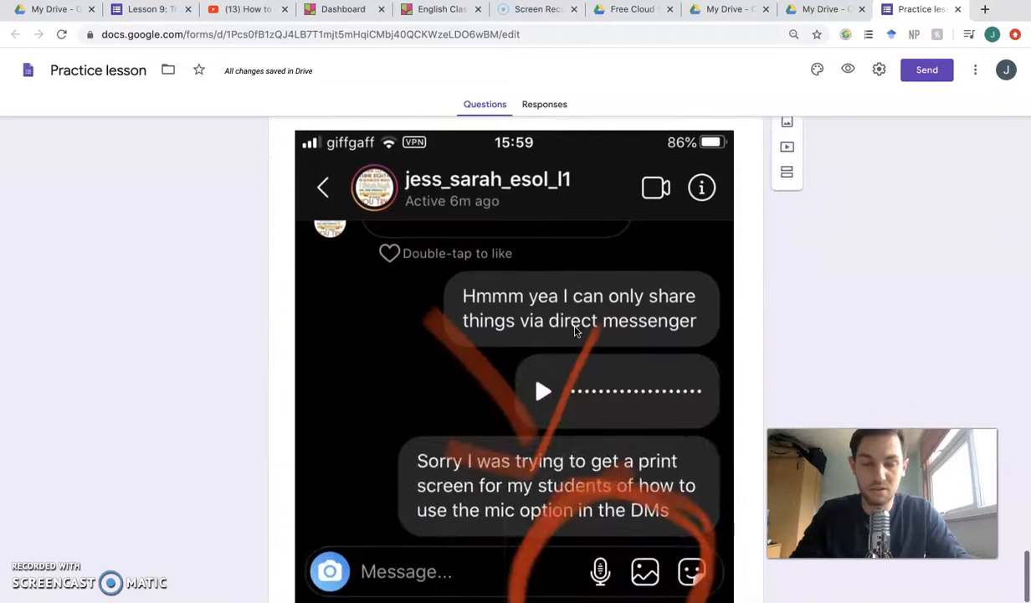
scroll(575, 332, up, 2)
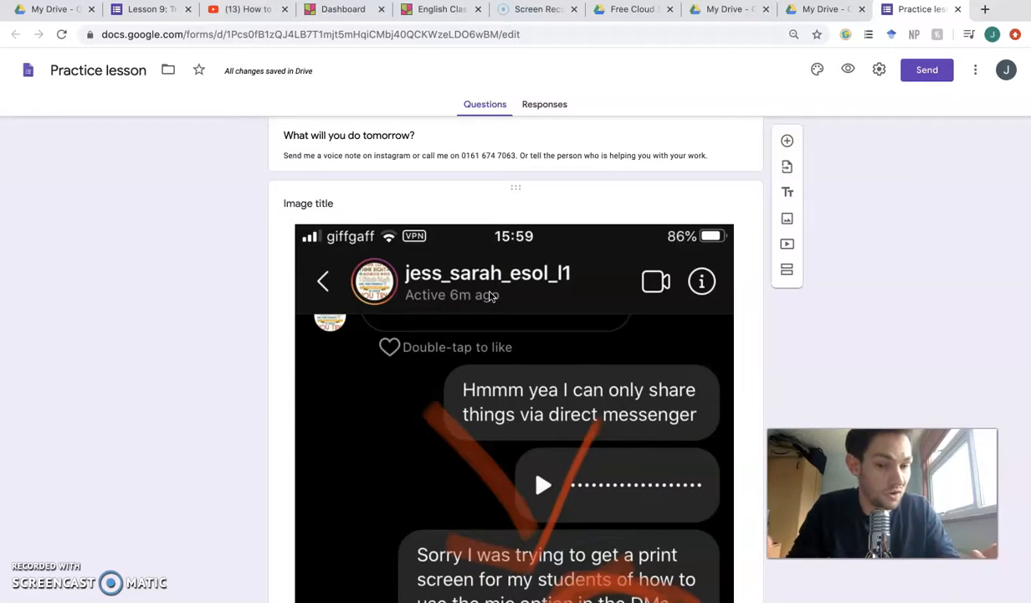
scroll(491, 296, down, 2)
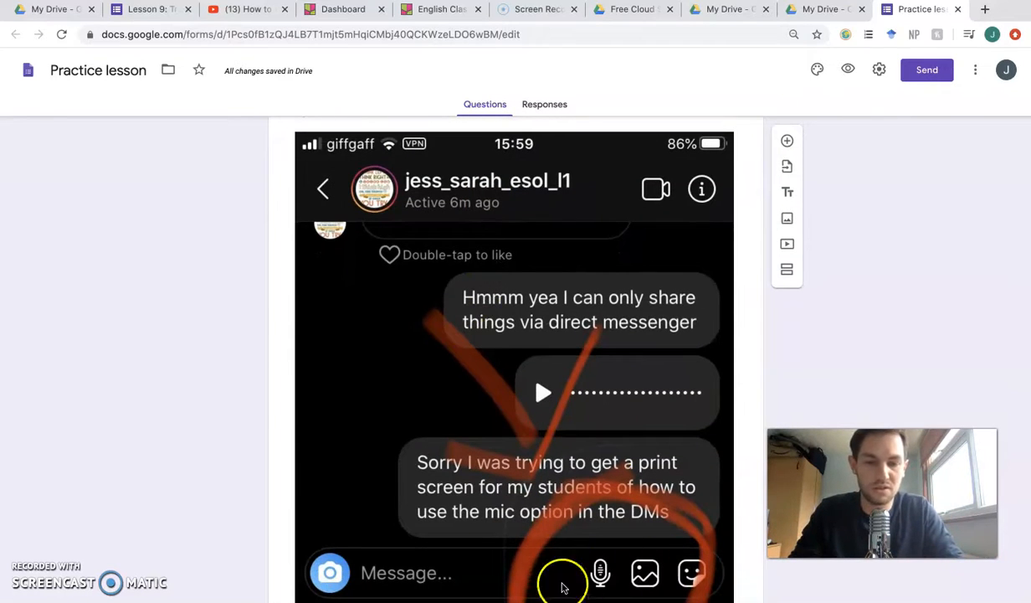
scroll(610, 387, up, 4)
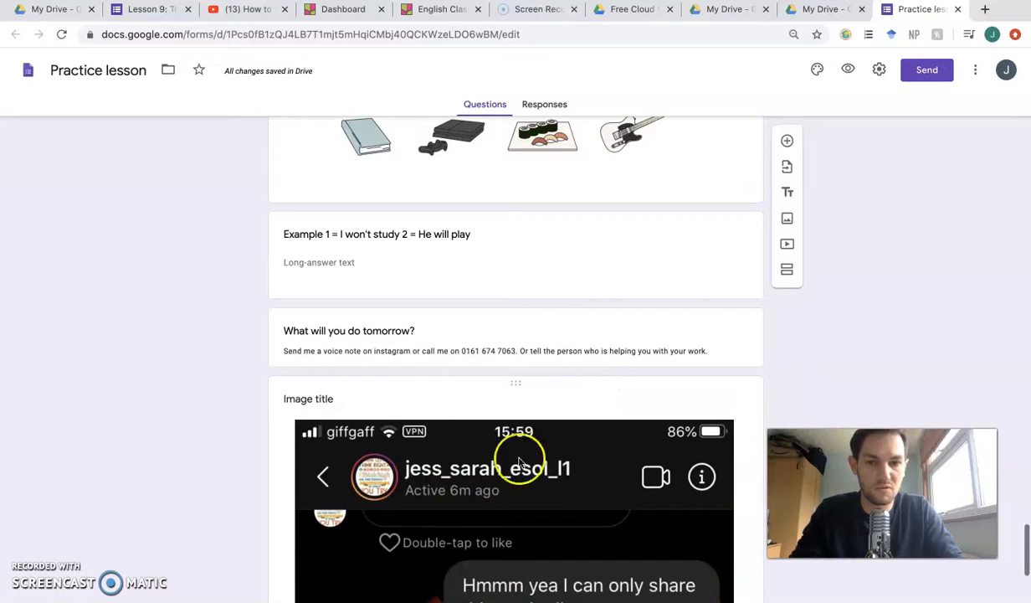
scroll(491, 422, down, 7)
scroll(585, 349, down, 2)
scroll(585, 349, up, 15)
scroll(585, 348, up, 20)
scroll(585, 348, up, 20)
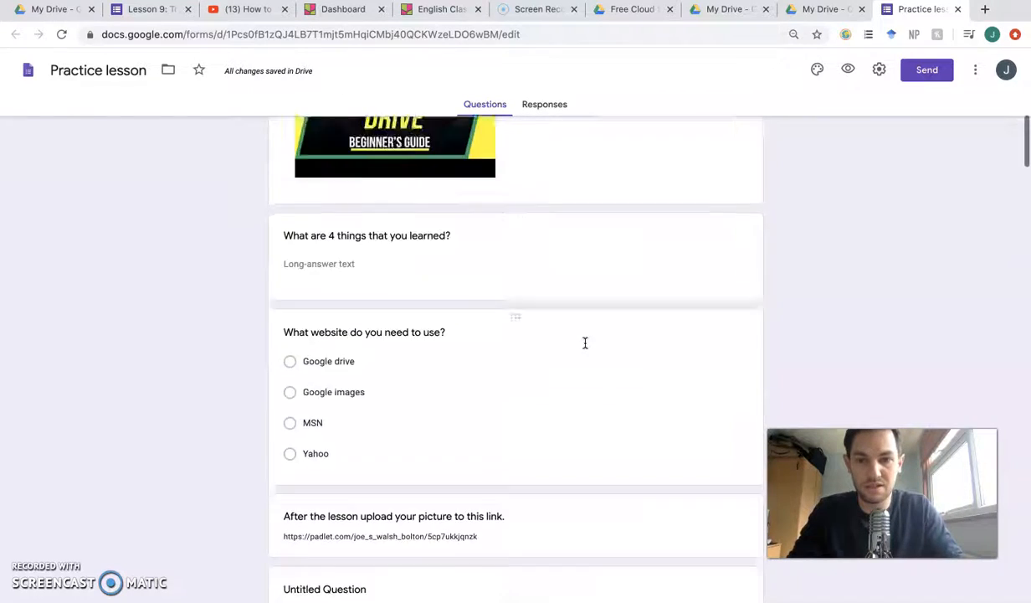
scroll(585, 342, up, 10)
click(640, 301)
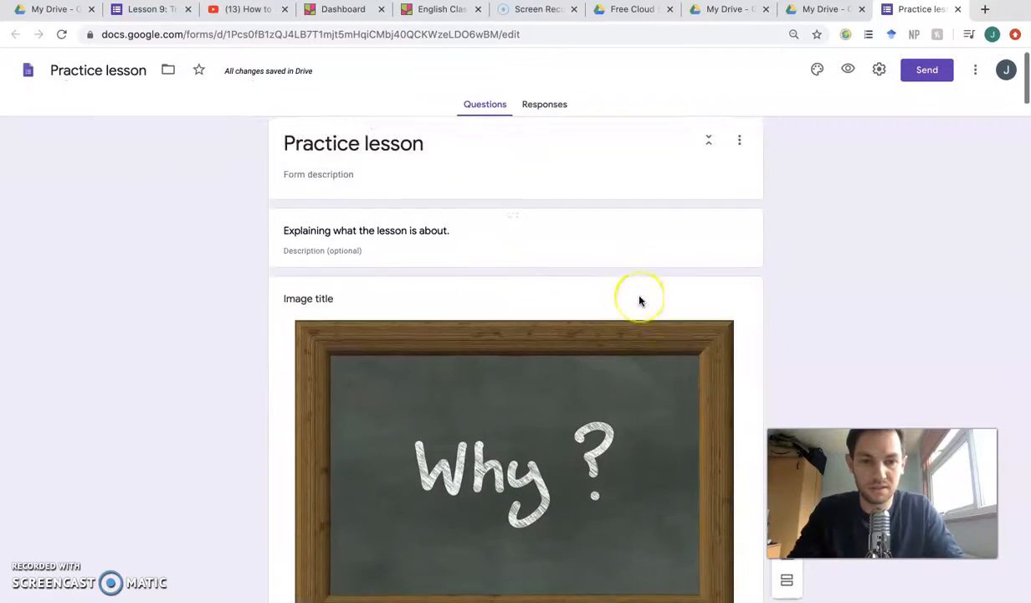
Add a new section after the untitled multiple-choice question that follows the Padlet upload link.
scroll(640, 301, down, 15)
scroll(639, 300, up, 3)
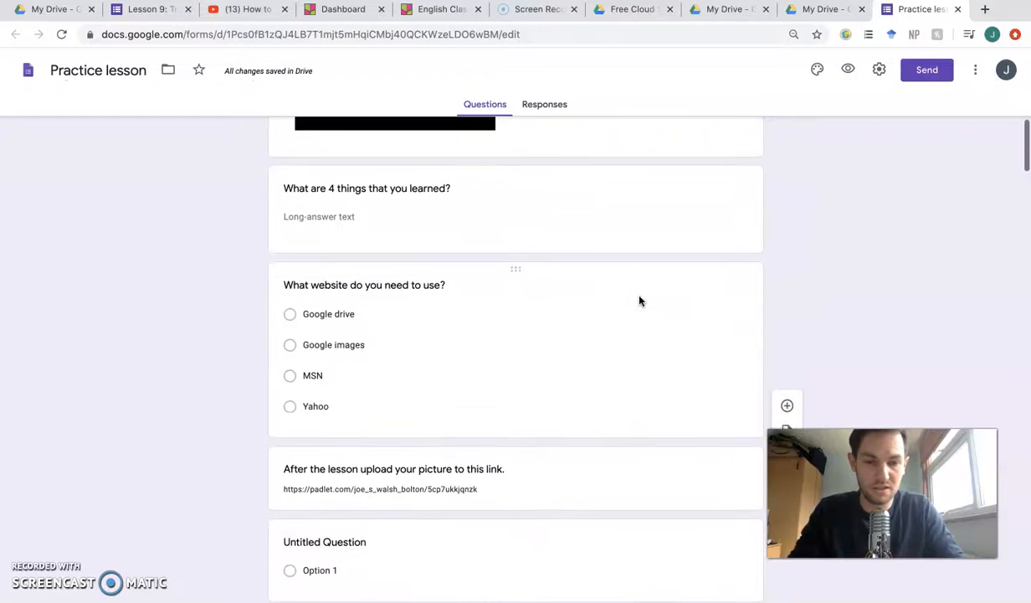
scroll(640, 301, up, 1)
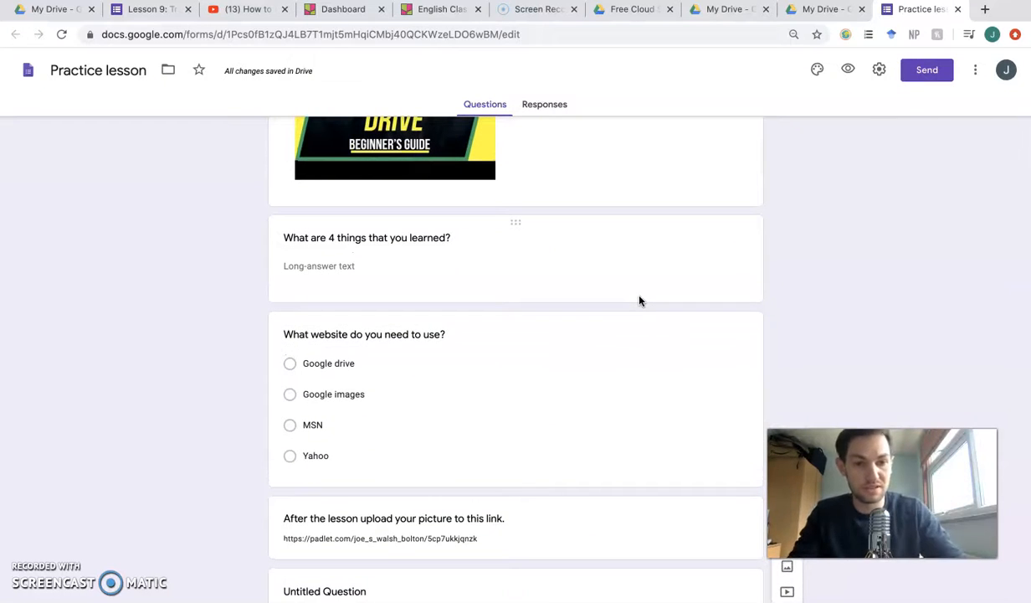
scroll(640, 301, down, 3)
click(638, 430)
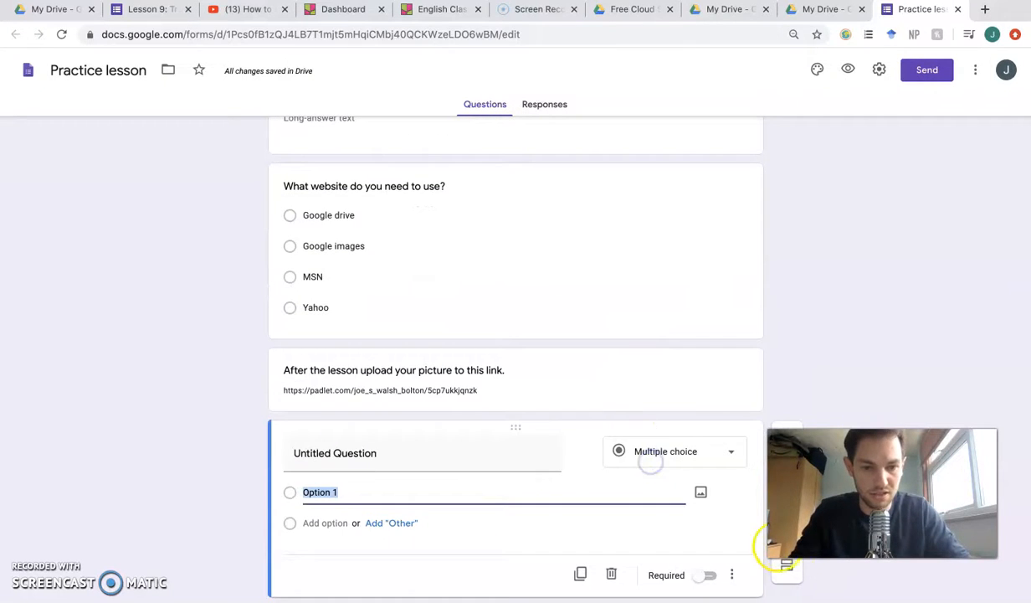
click(788, 568)
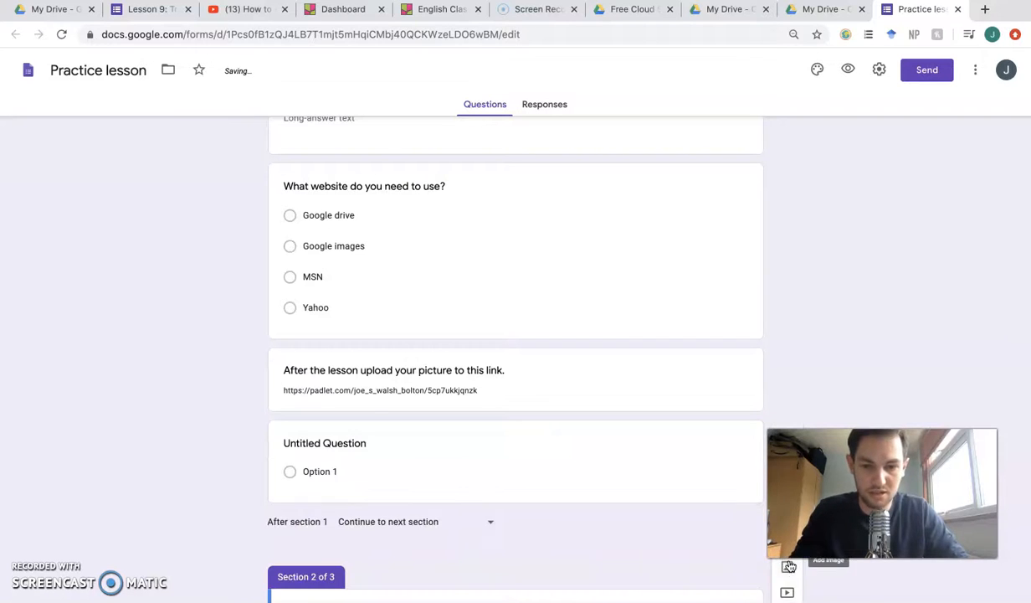
Title the new section "Lesson Part 2 How to use instagram when teaching.".
click(521, 355)
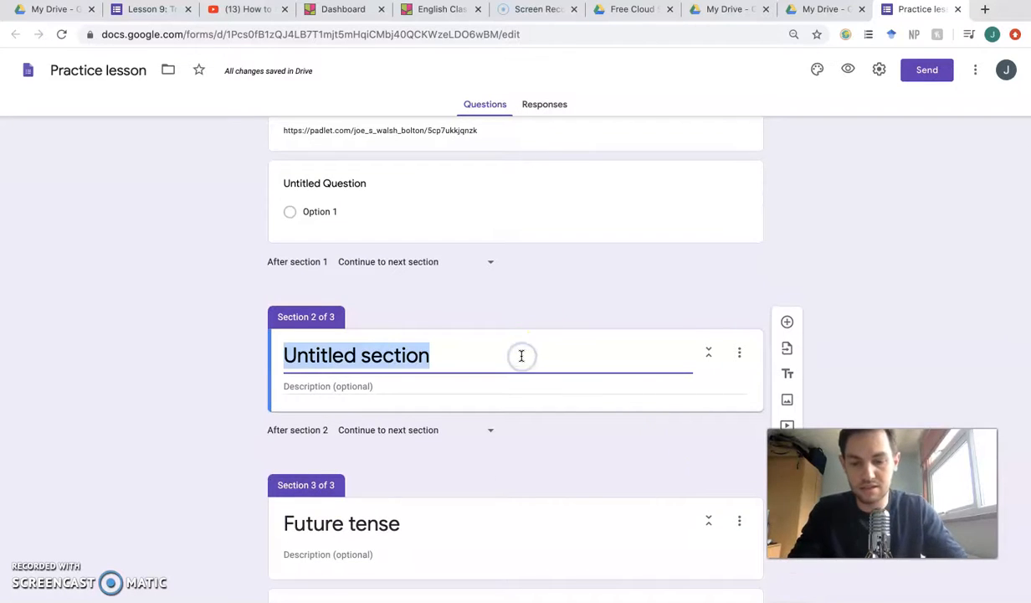
text(Le)
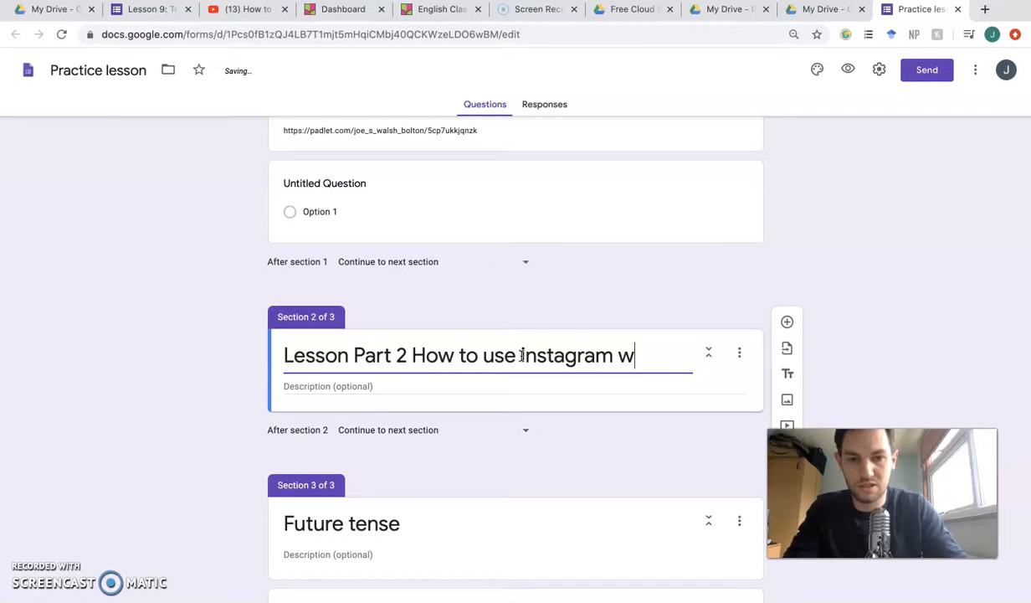
text(eaching.)
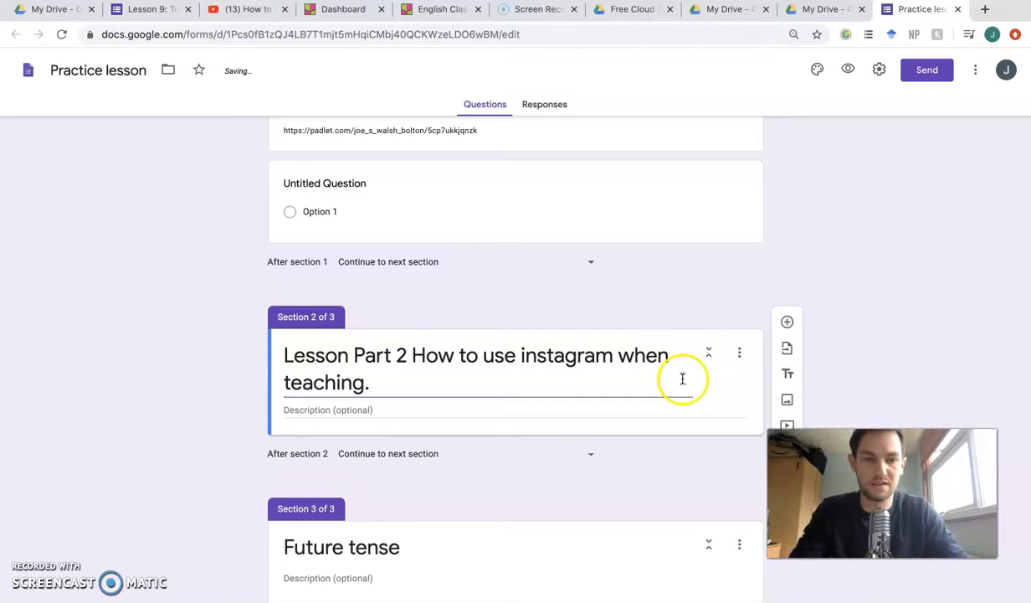
scroll(698, 346, up, 15)
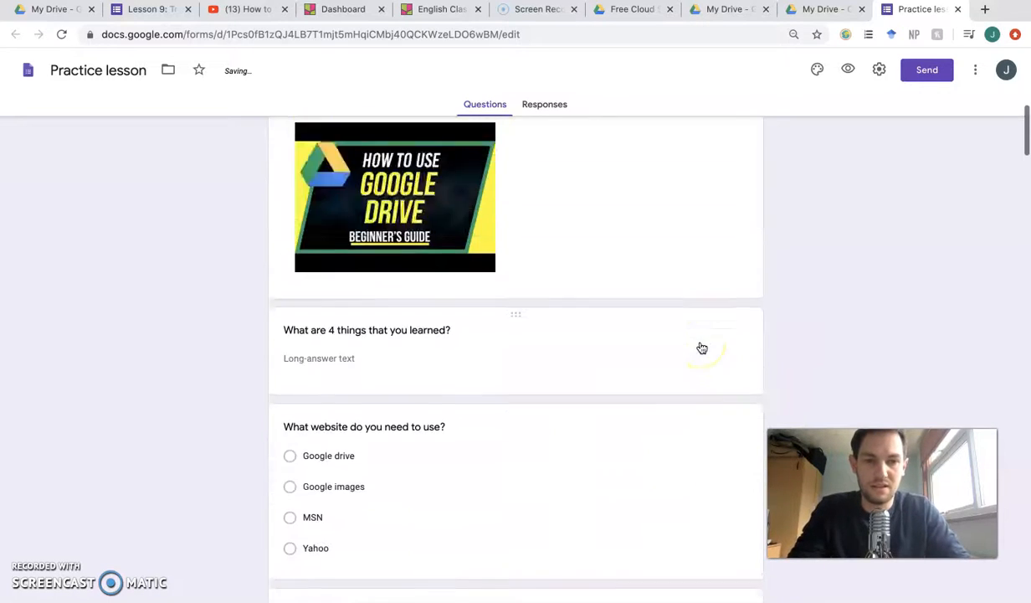
scroll(700, 347, down, 3)
scroll(702, 348, down, 20)
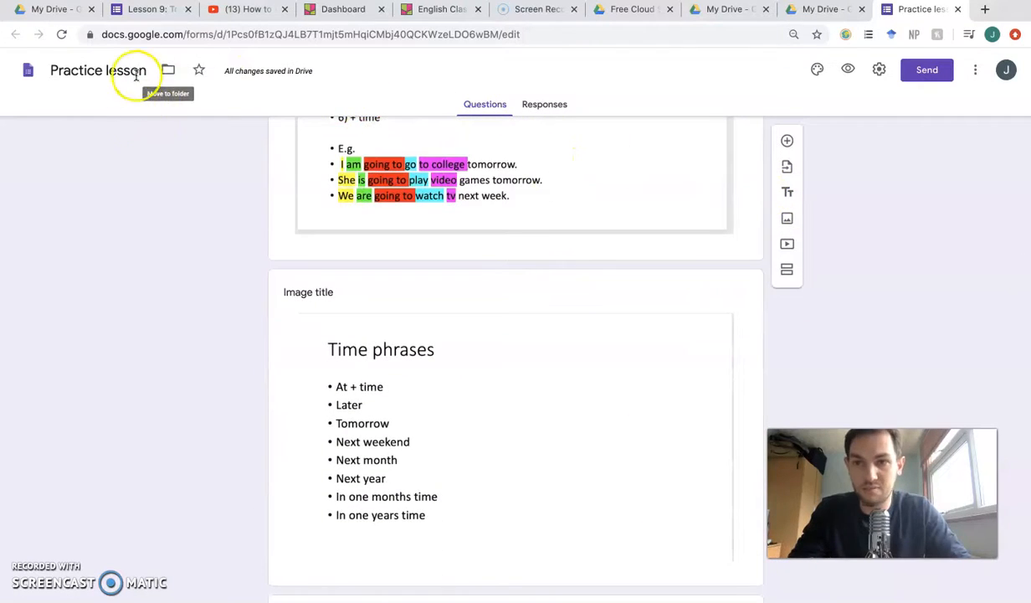
Switch to the "Lesson 9: Transport + buying a ticket" form and examine its transport picture-matching exercise and the paragraph question below it.
click(148, 10)
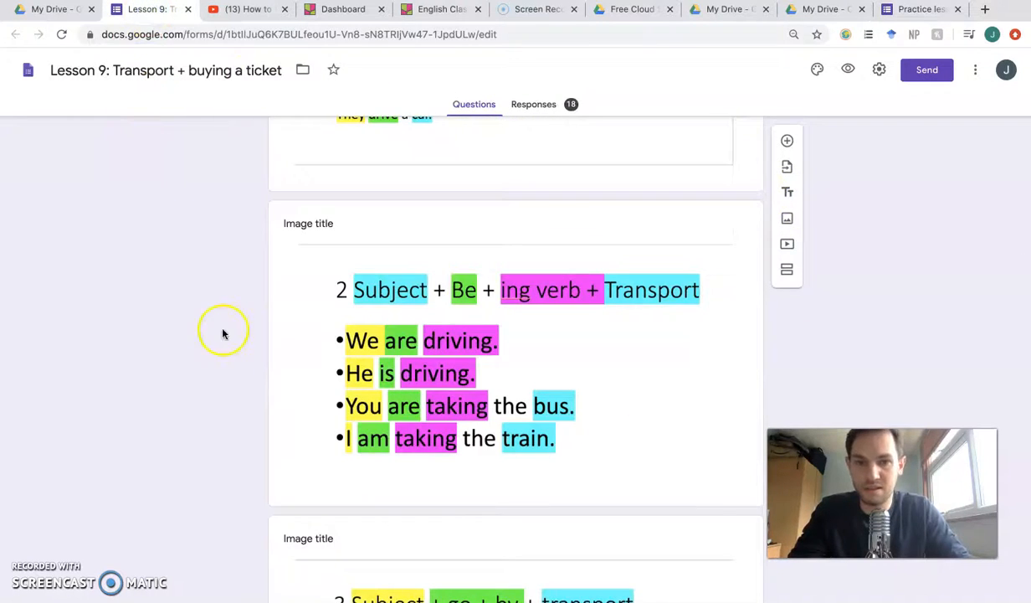
scroll(222, 333, up, 20)
scroll(223, 333, up, 10)
scroll(223, 333, down, 5)
scroll(223, 333, down, 10)
scroll(223, 334, down, 15)
scroll(222, 333, down, 10)
scroll(223, 333, up, 2)
scroll(223, 333, down, 3)
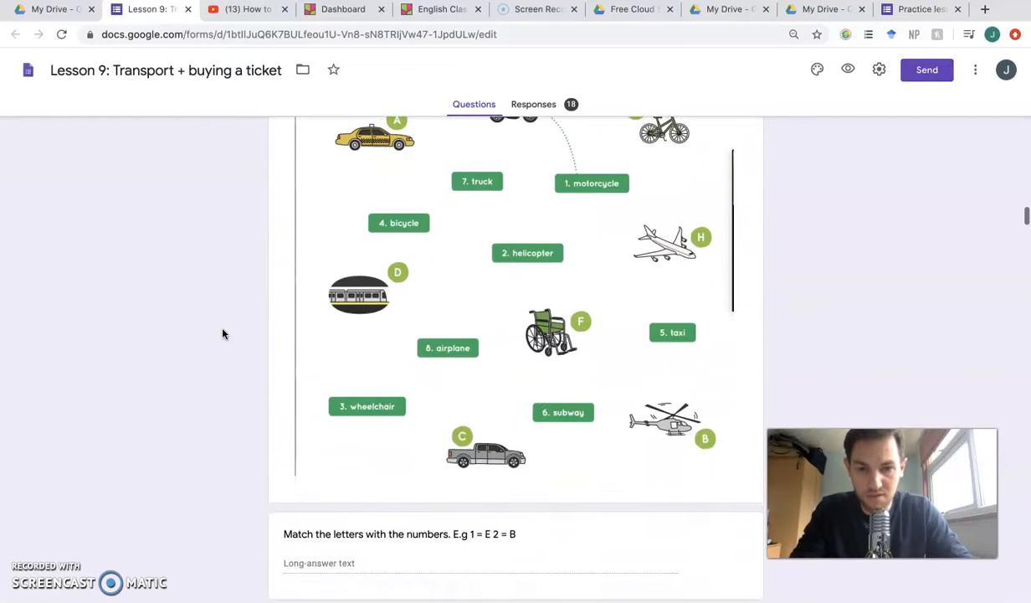
scroll(223, 334, down, 1)
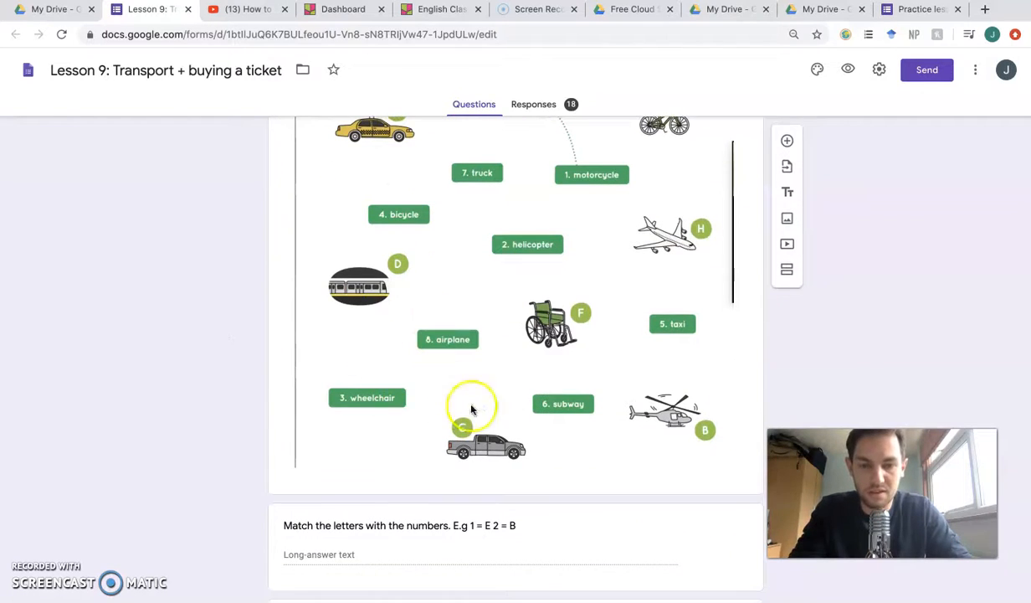
scroll(529, 289, up, 1)
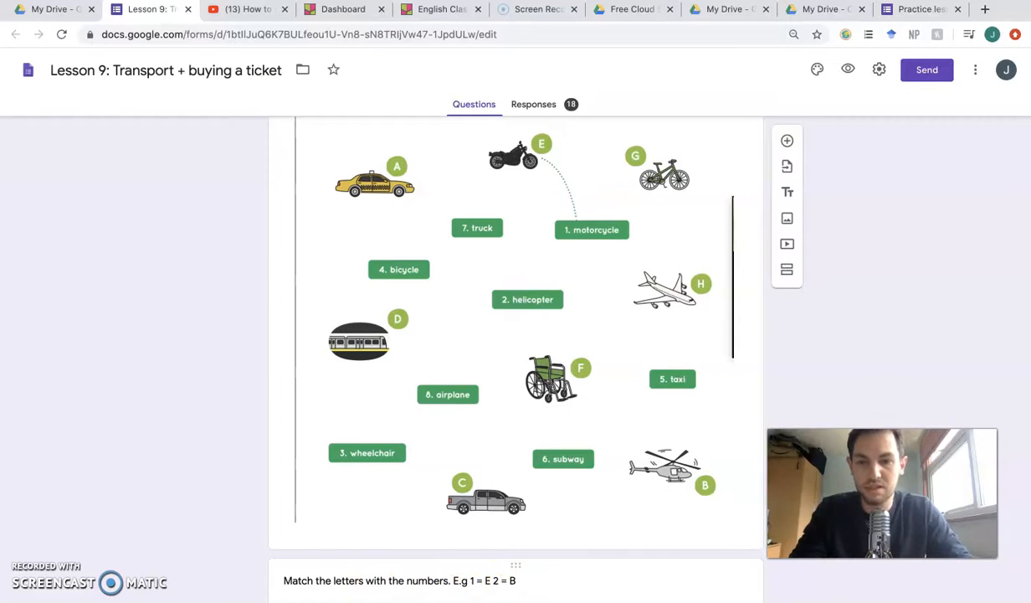
click(410, 554)
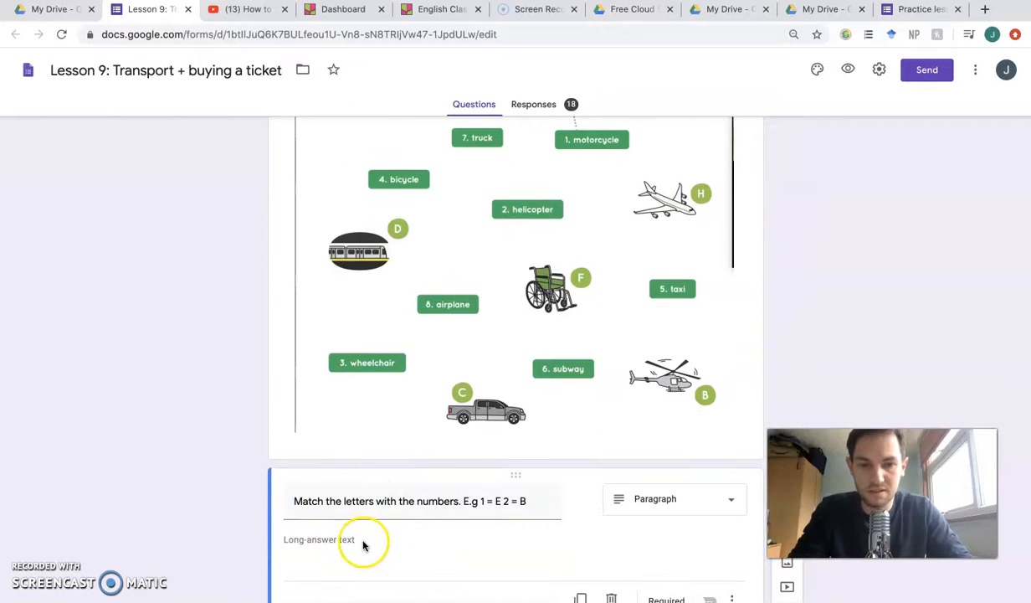
scroll(364, 546, up, 3)
Examine the Lesson 9 grammar images on talking about transport and the "Unscramble the sentences" questions.
scroll(363, 546, down, 20)
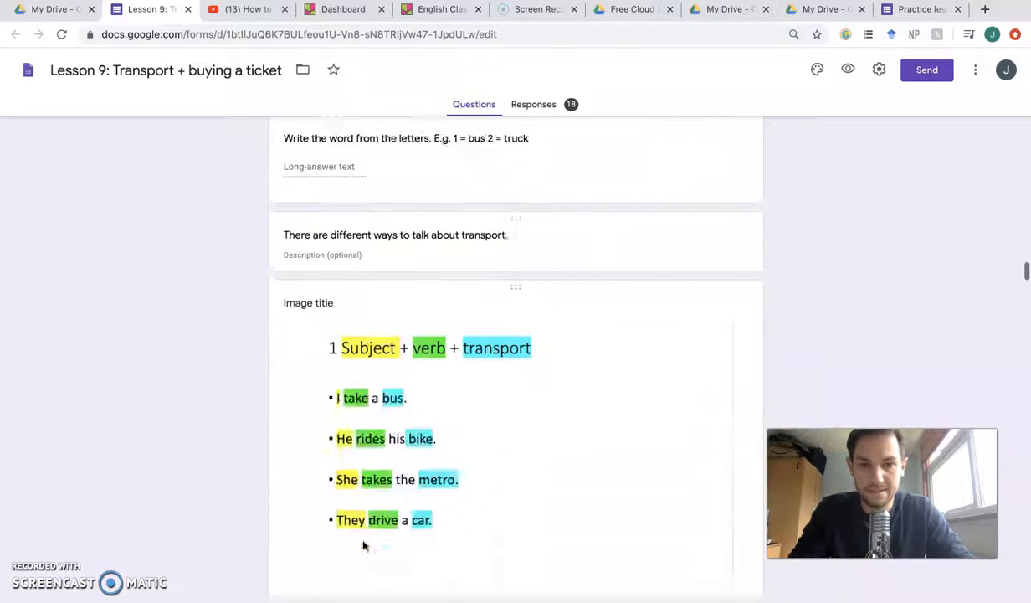
scroll(363, 546, down, 10)
scroll(364, 546, up, 1)
scroll(363, 546, down, 3)
scroll(364, 546, down, 3)
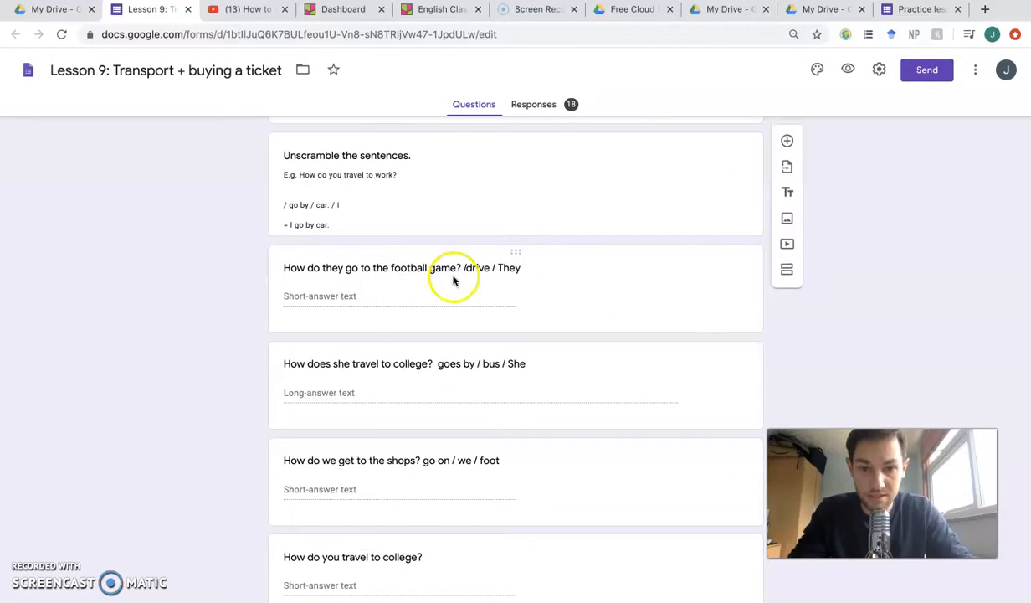
Examine the "Buying a ticket" section, from its vocabulary and ticket images through the questions on destination, price and ticket type.
scroll(483, 276, down, 7)
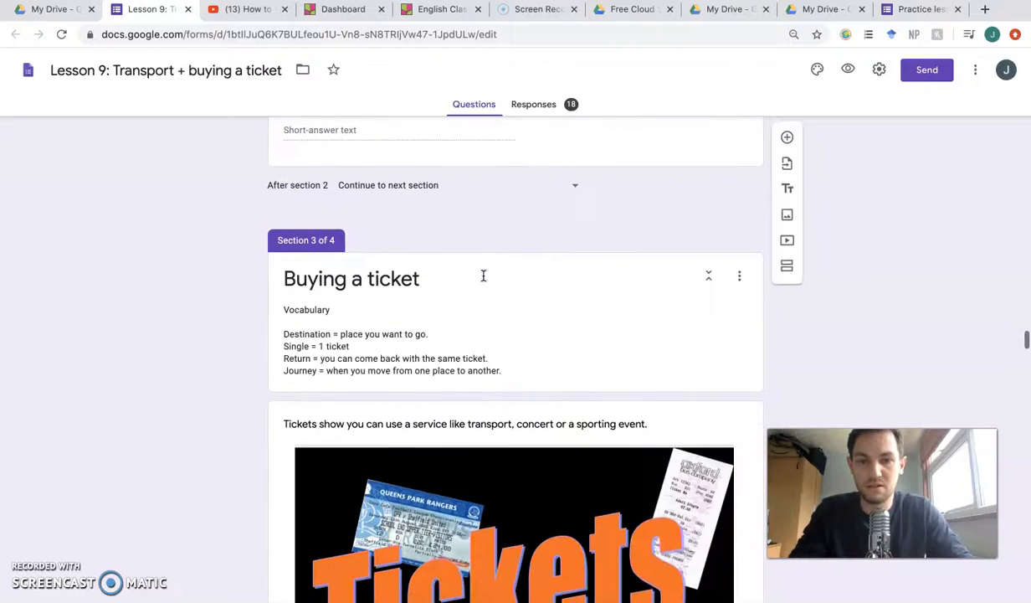
scroll(483, 276, down, 2)
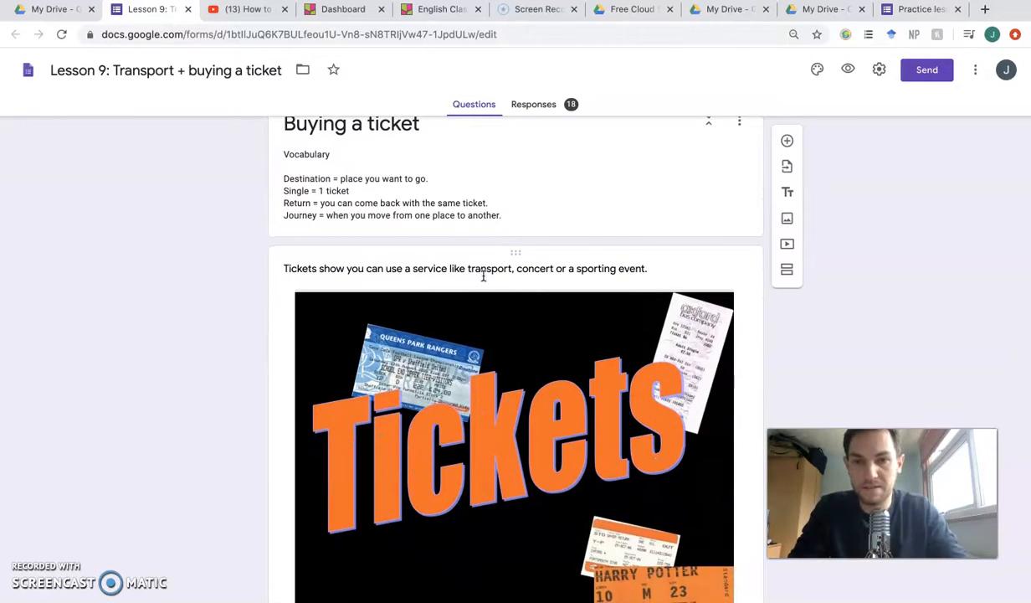
scroll(483, 276, down, 1)
scroll(483, 276, down, 20)
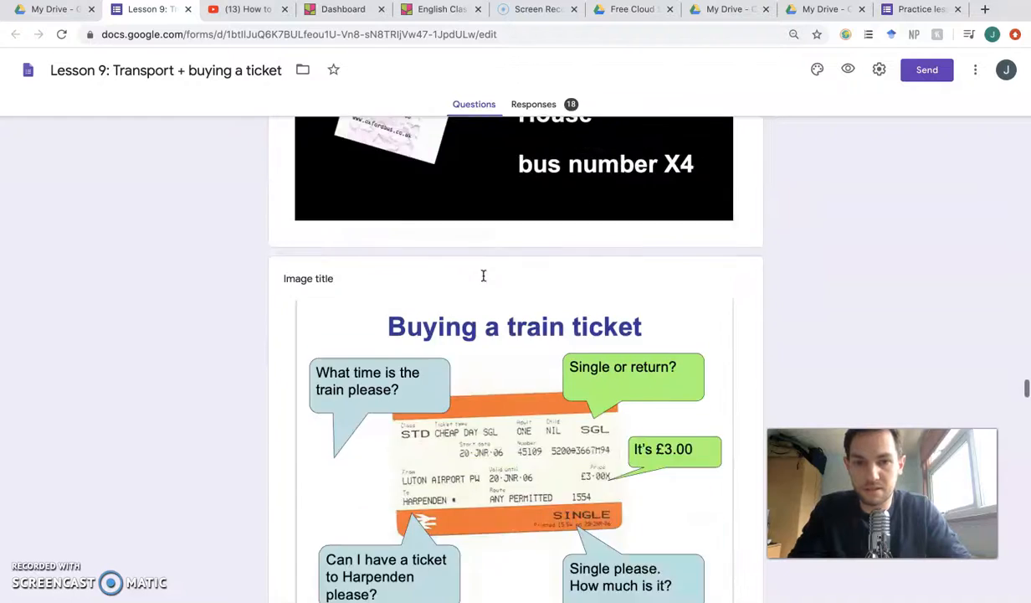
scroll(483, 277, up, 4)
scroll(483, 277, down, 5)
scroll(483, 276, down, 10)
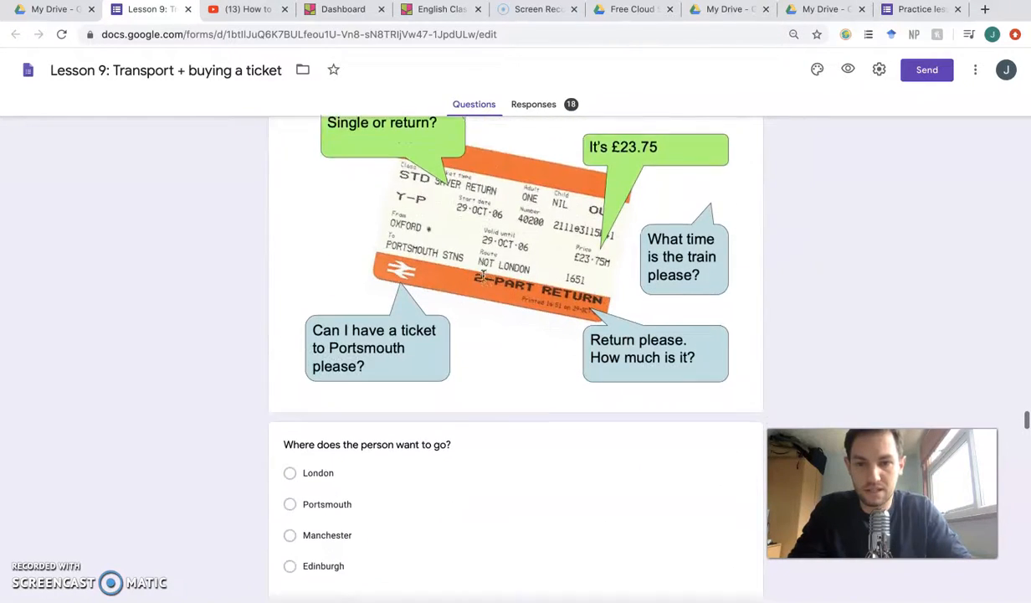
scroll(327, 369, up, 1)
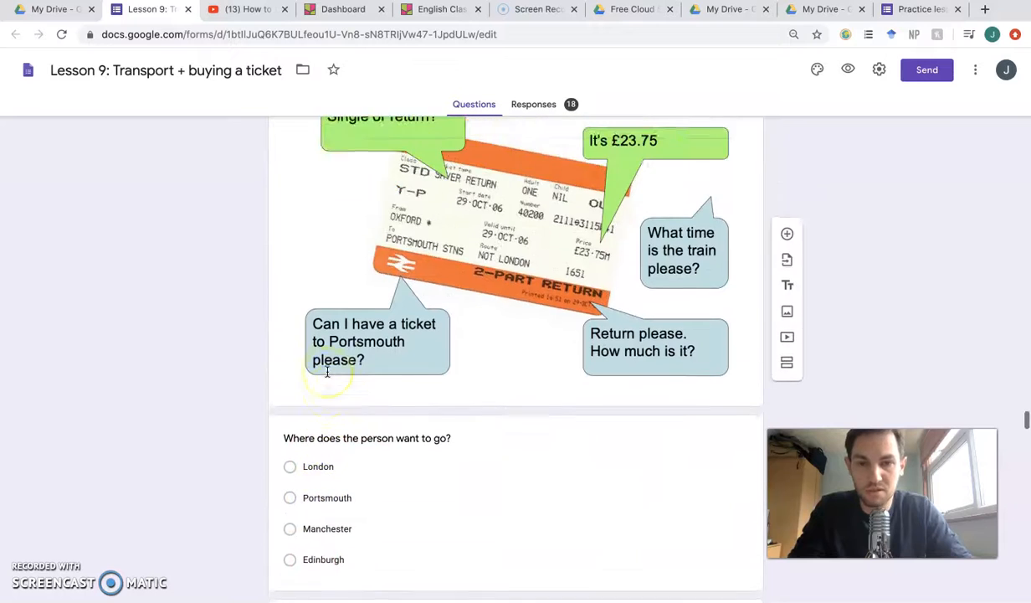
scroll(328, 370, down, 12)
scroll(328, 371, down, 15)
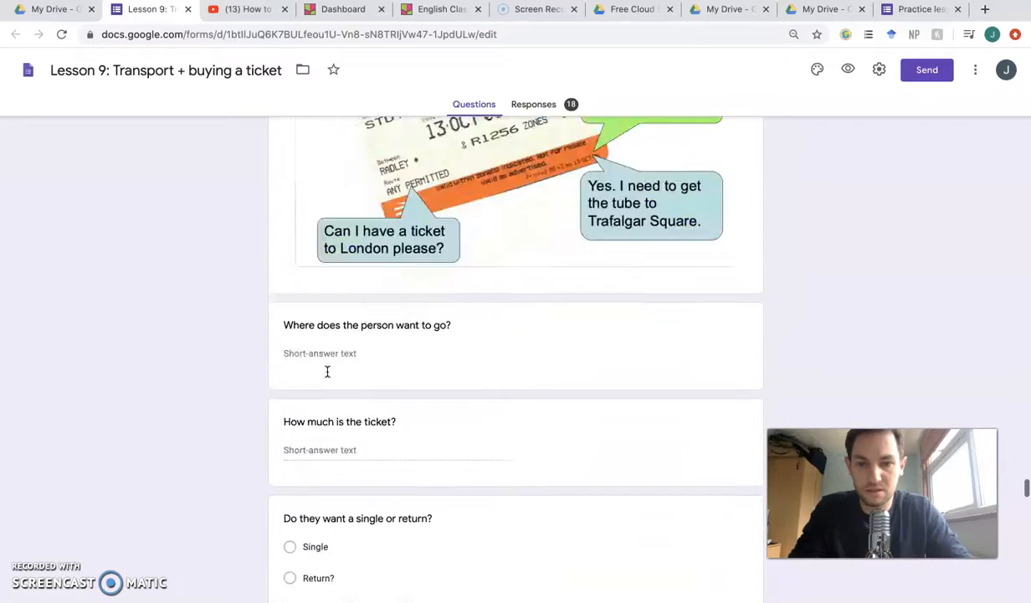
Examine the ticket-office listening video, the Platform image, the transcript and the questions about customer 1.
scroll(327, 370, down, 8)
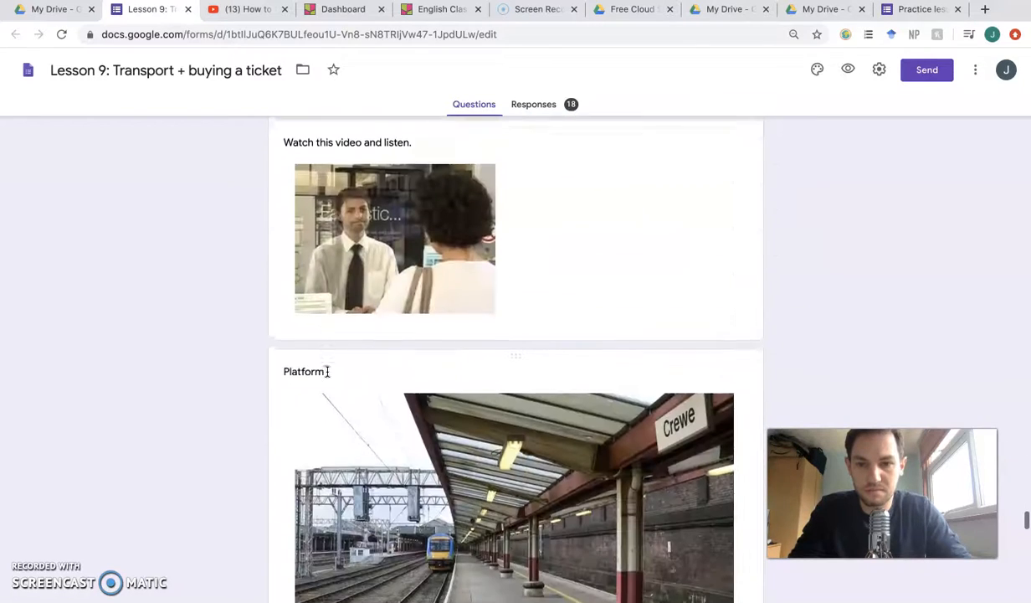
click(350, 235)
scroll(375, 204, up, 2)
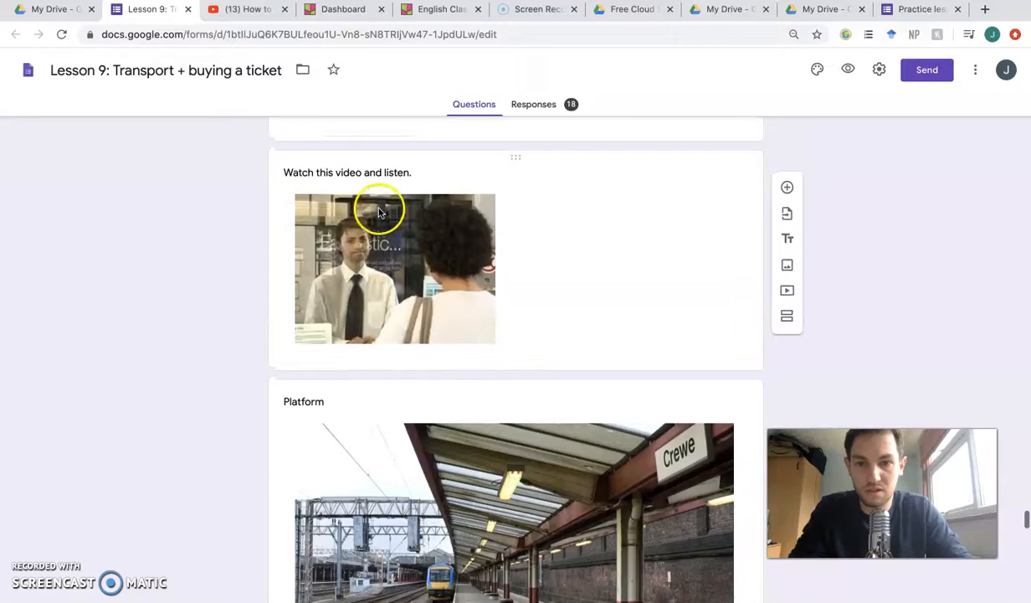
scroll(380, 261, down, 10)
click(346, 408)
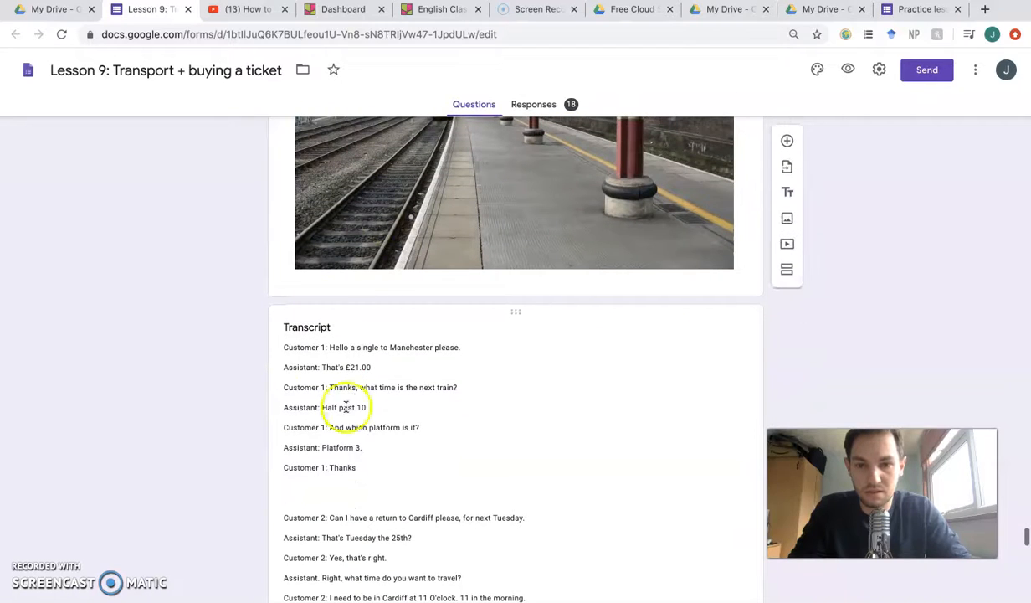
scroll(361, 475, down, 8)
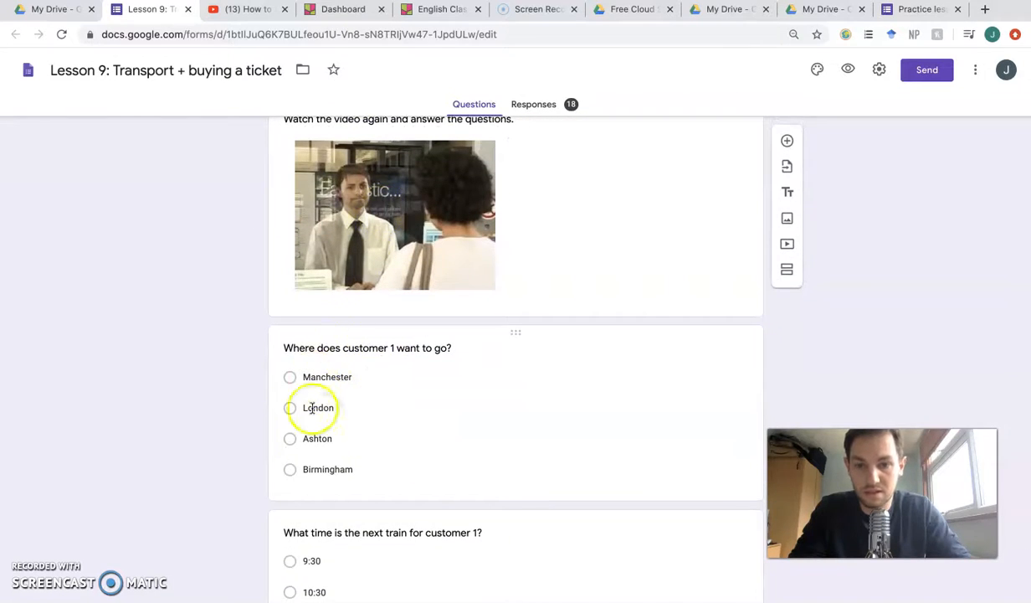
Examine the tram map questions, the Train line app video and the optional Extra section of Lesson 9.
scroll(312, 408, down, 12)
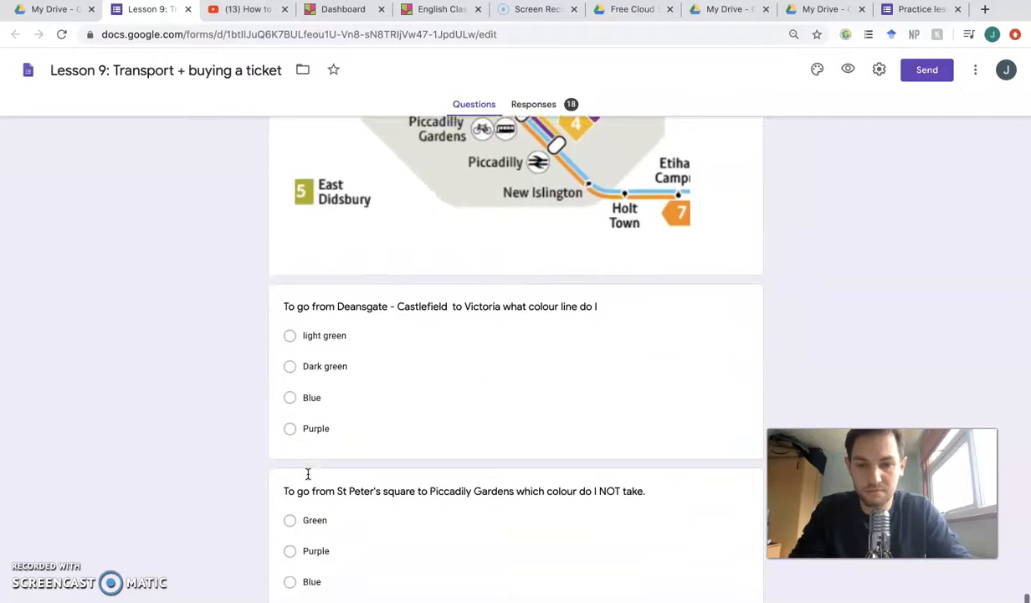
scroll(308, 473, up, 3)
scroll(308, 474, down, 2)
scroll(308, 474, up, 1)
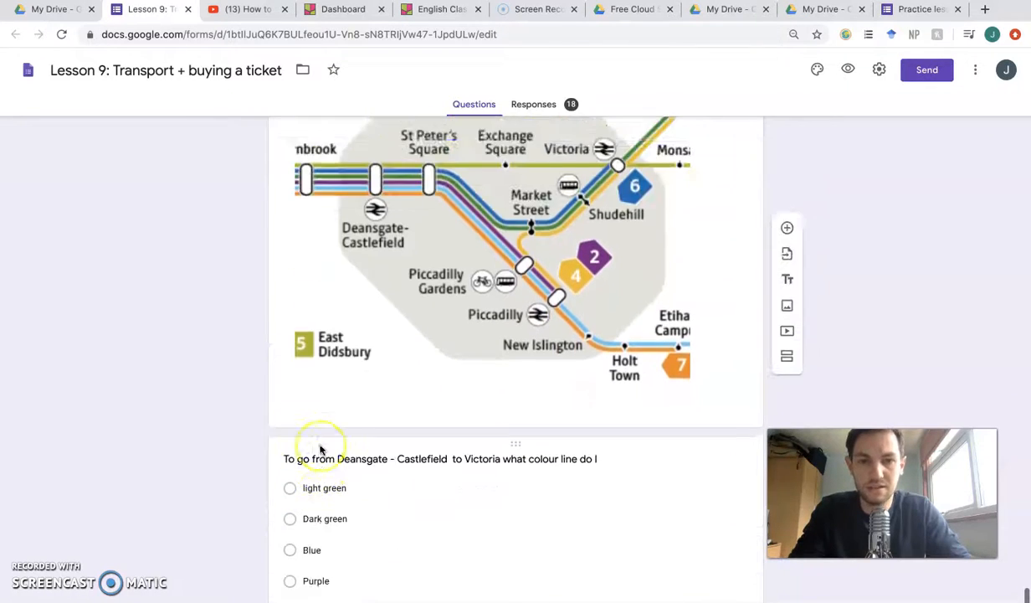
scroll(319, 449, down, 10)
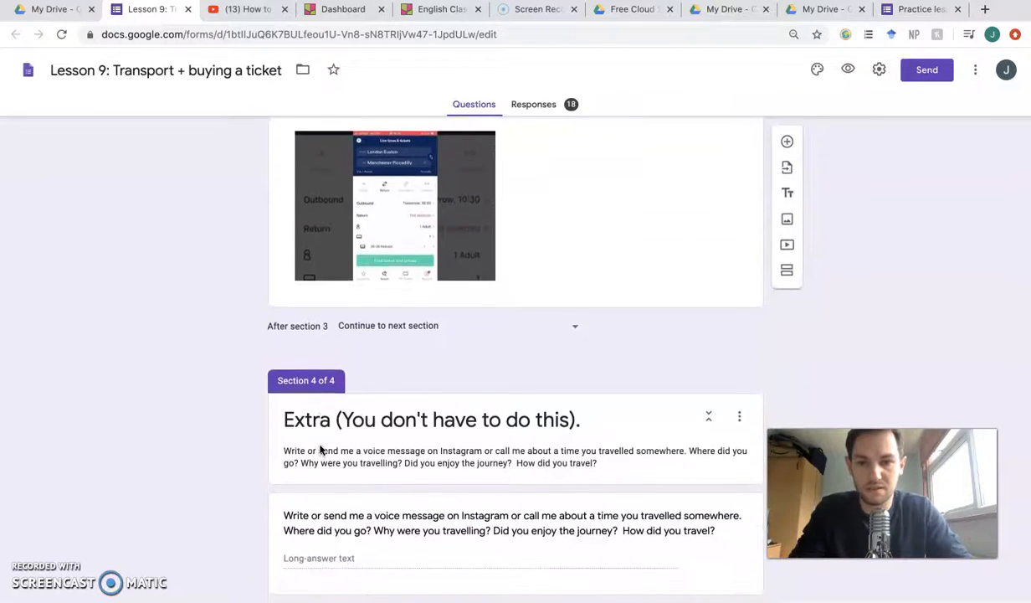
scroll(335, 419, up, 3)
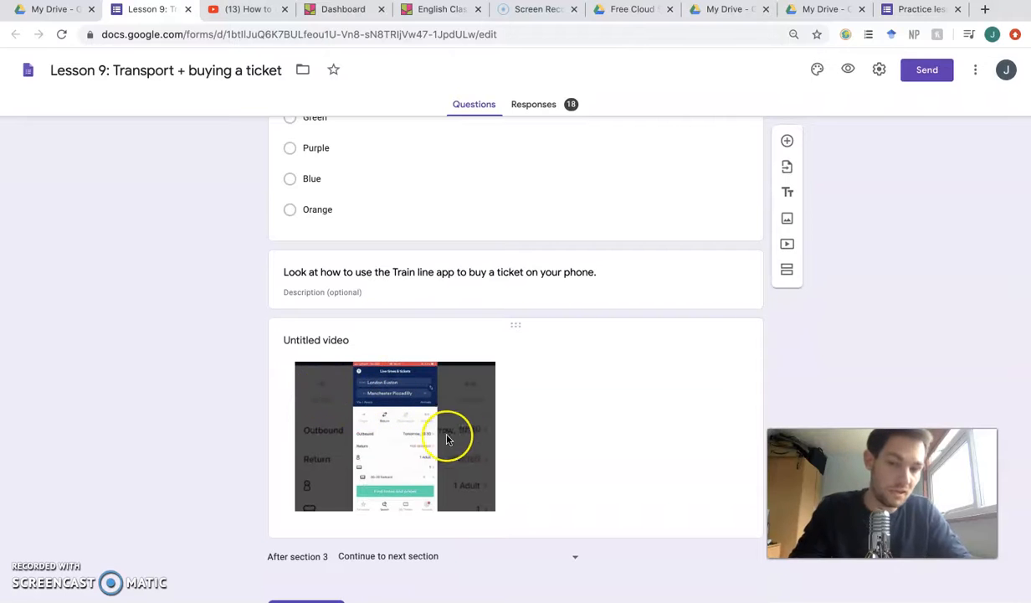
click(505, 367)
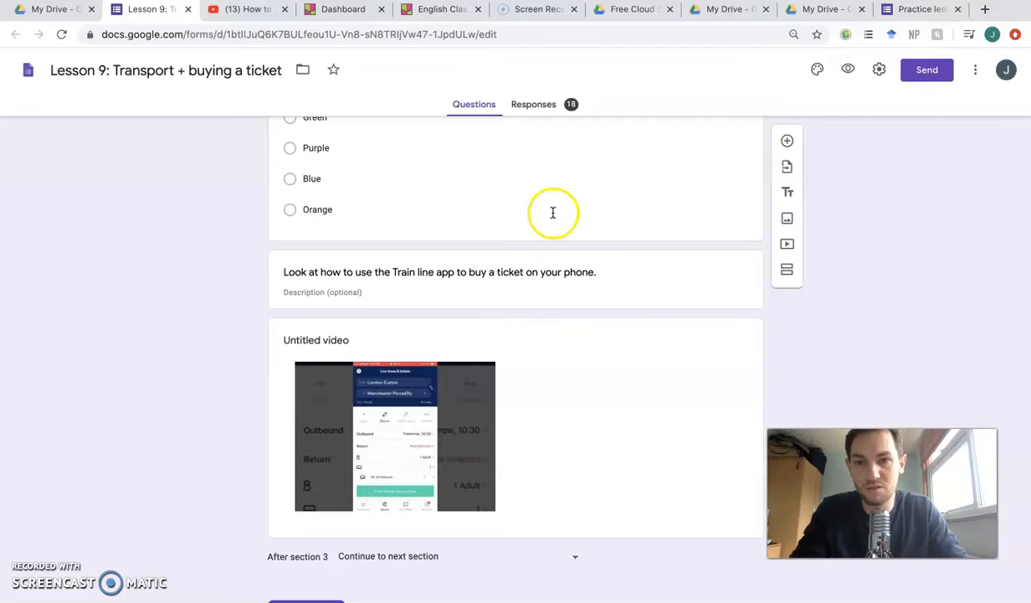
Switch to YouTube, search for "how to upload video to youtube" and look over the tutorial results.
click(258, 13)
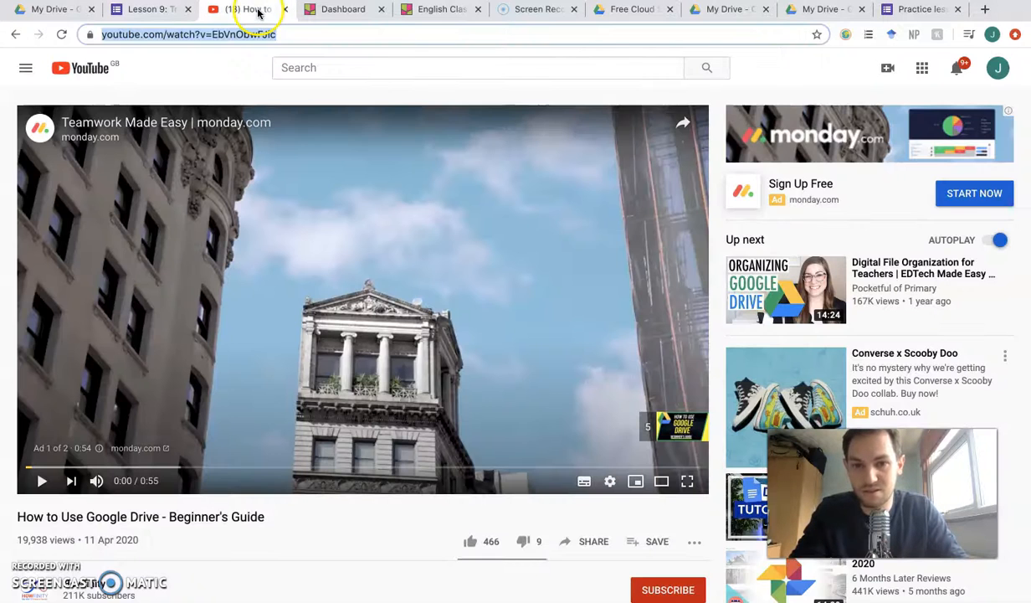
click(374, 71)
text(how yo)
key(BackSpace)
key(BackSpace)
text(to upload )
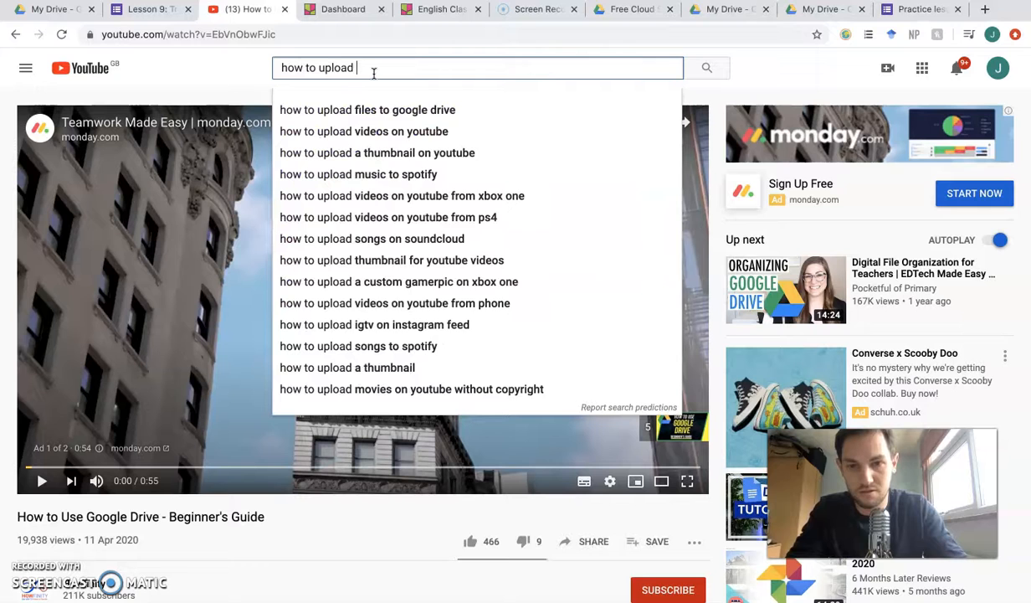
text(video to youtuv)
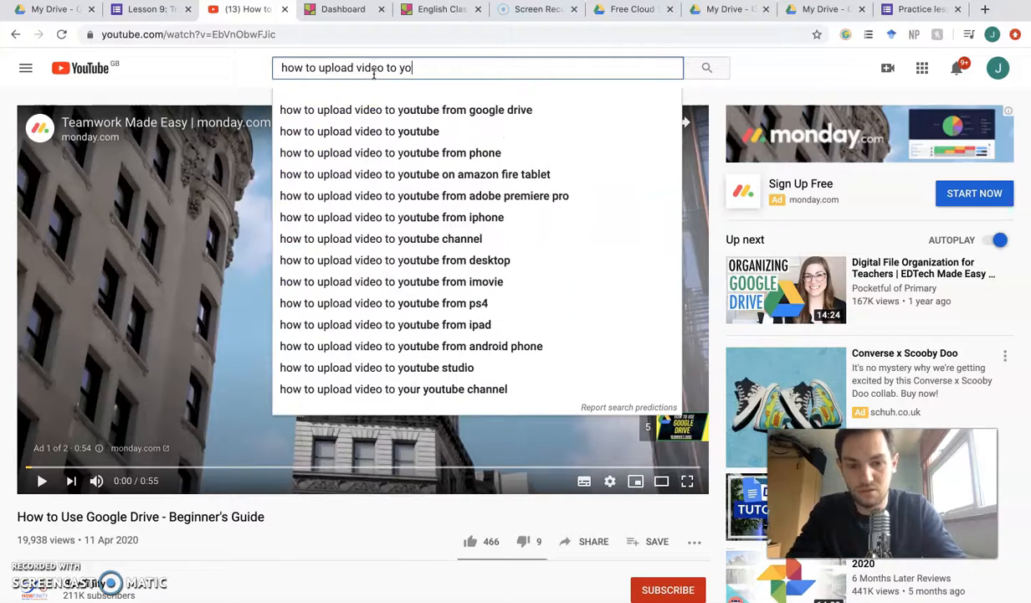
key(BackSpace)
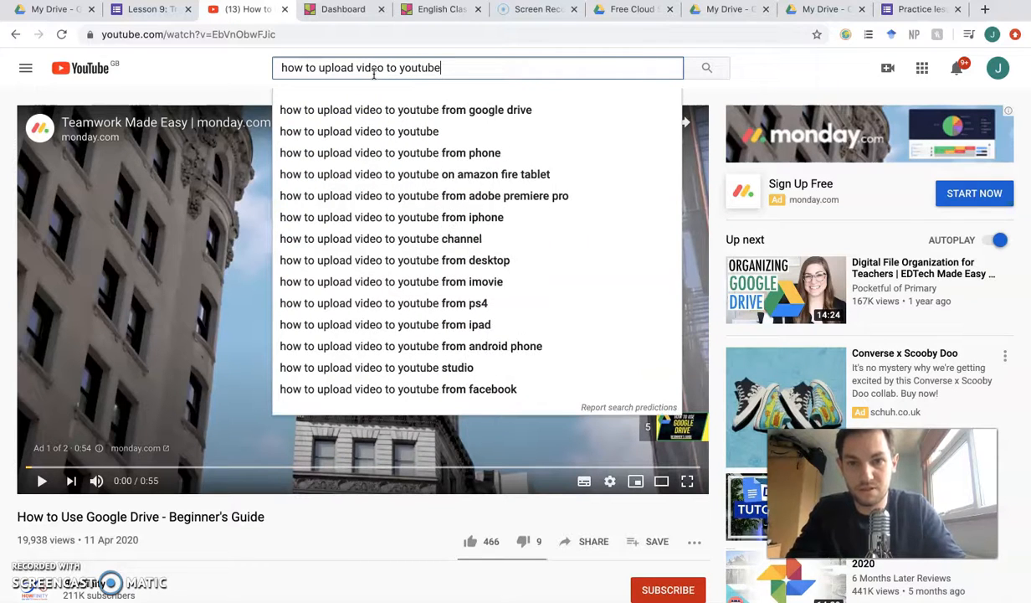
key(Return)
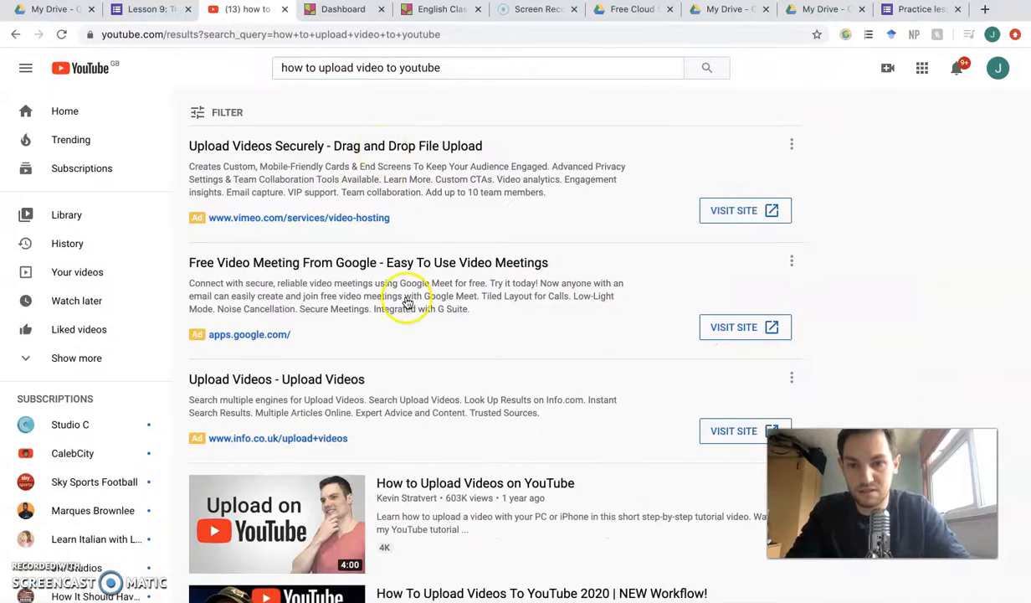
scroll(408, 301, down, 3)
mouse_move(394, 378)
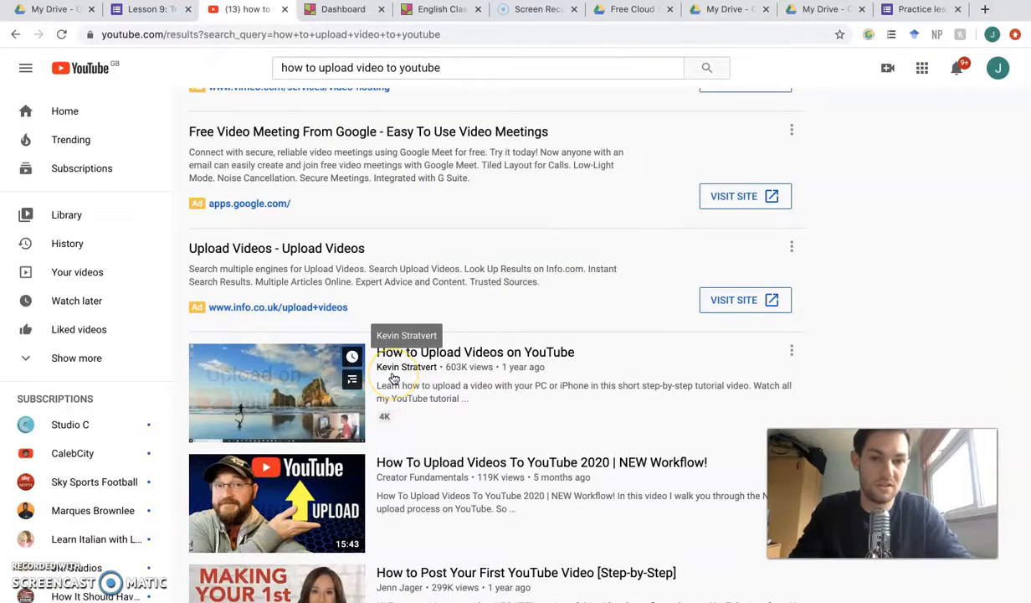
scroll(398, 368, up, 3)
Return to the Practice lesson form in Google Forms and view its responses.
click(925, 10)
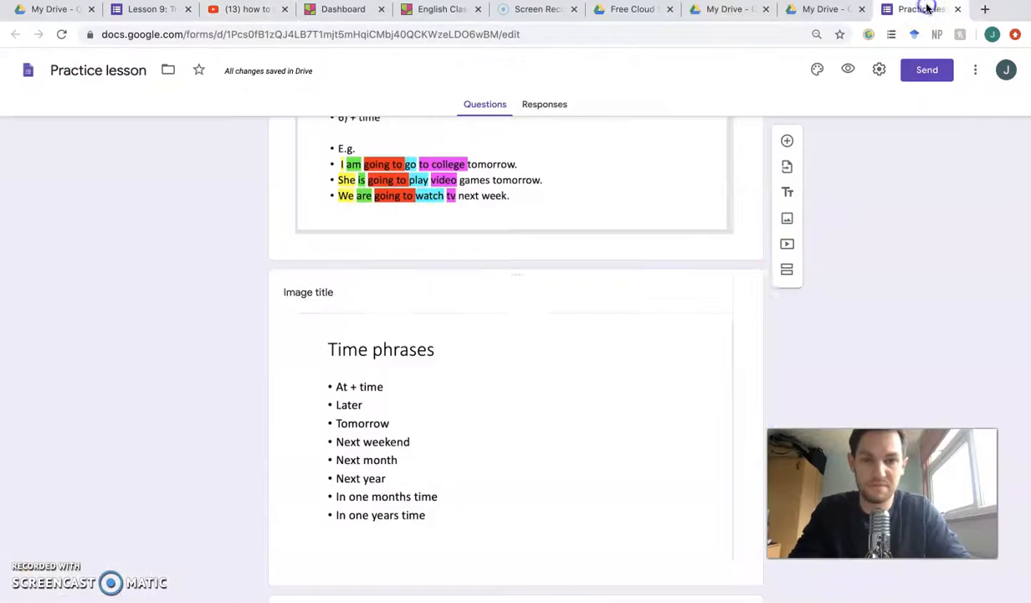
scroll(751, 293, up, 20)
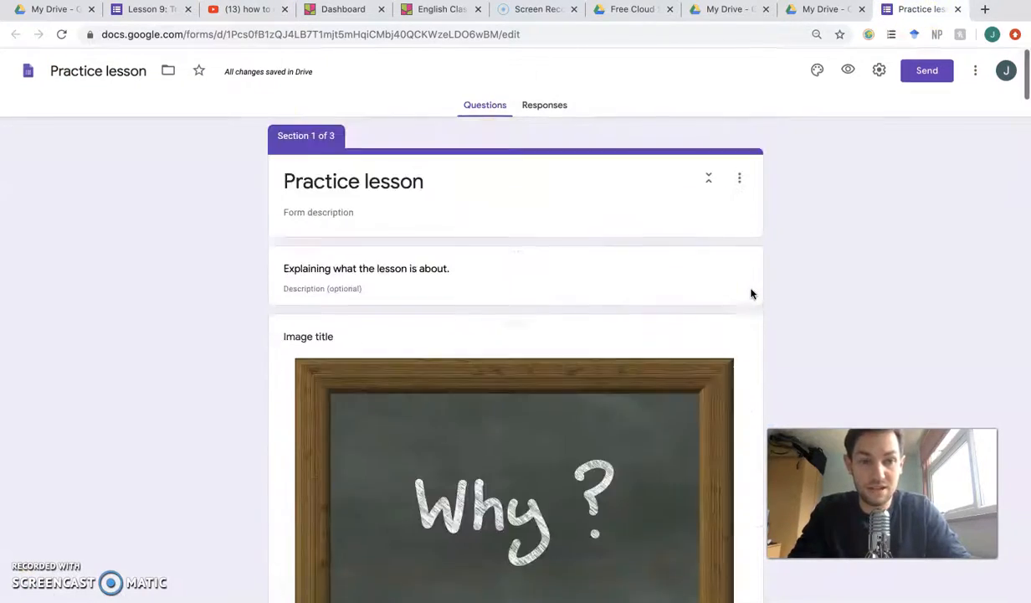
click(716, 267)
click(545, 105)
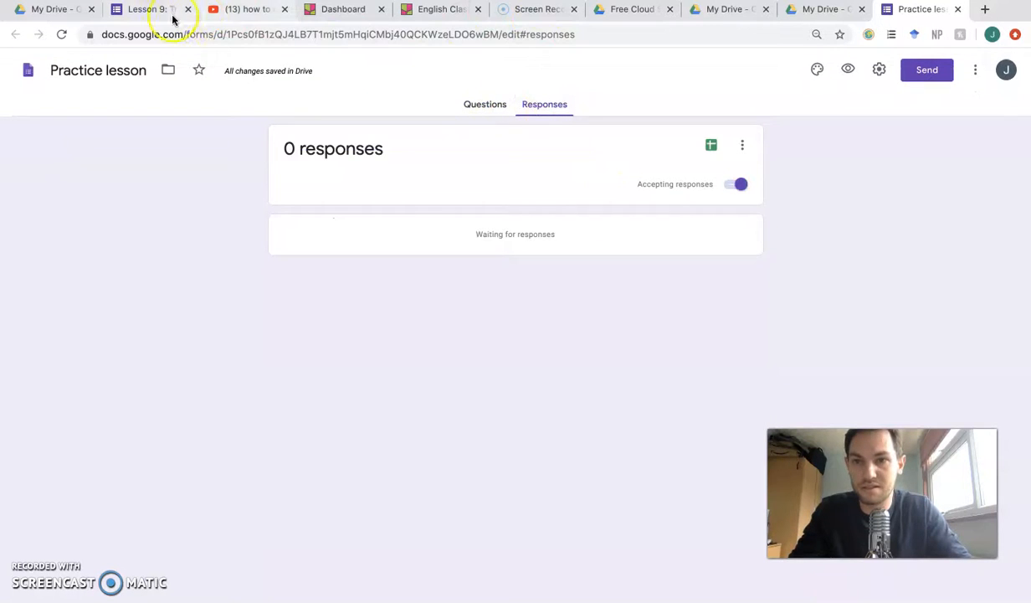
Switch to the Lesson 9 form and show its responses one individual submission at a time.
click(144, 11)
click(533, 106)
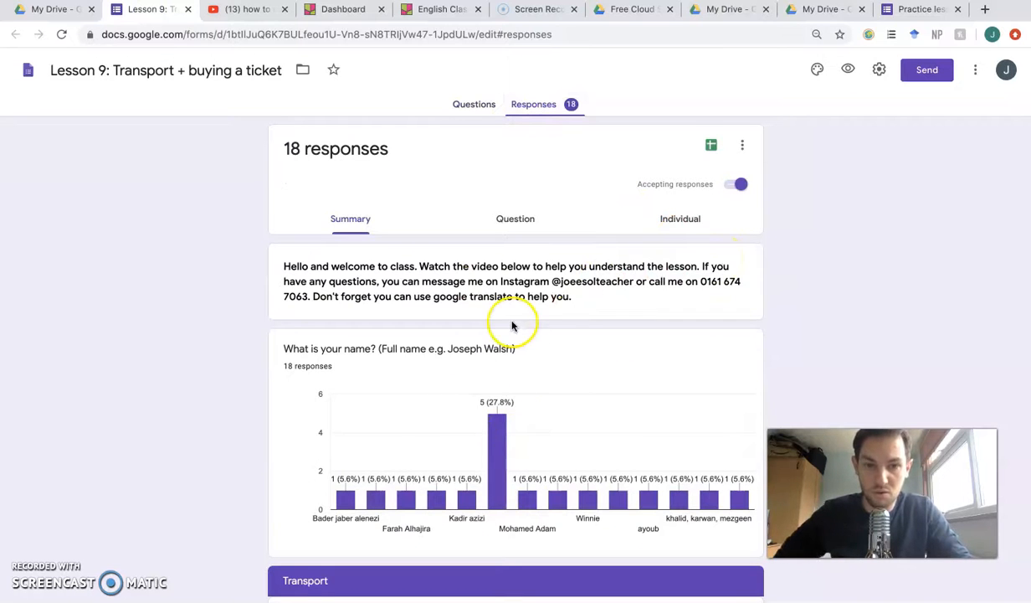
click(682, 219)
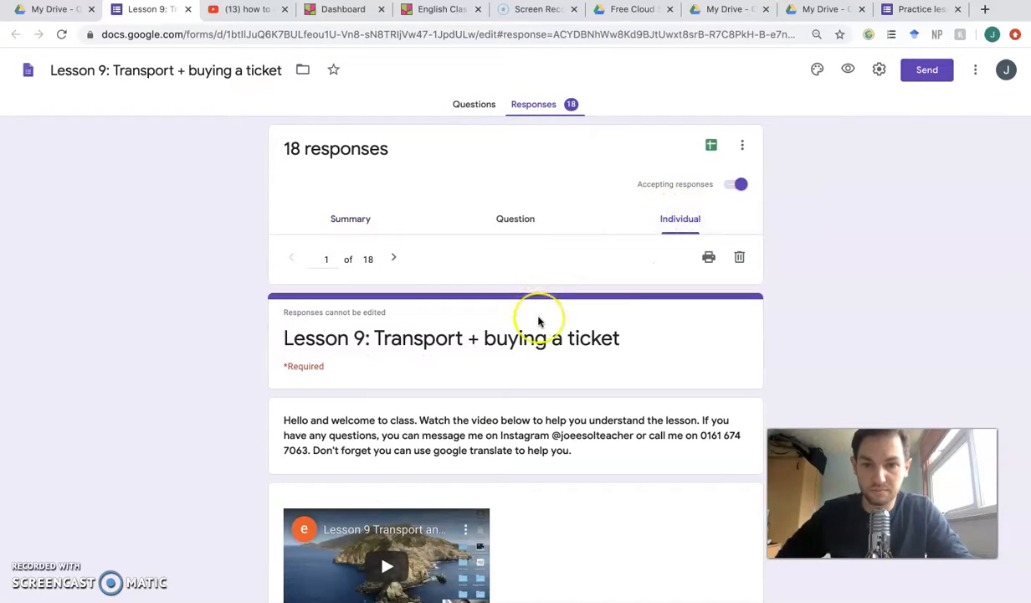
Examine the first individual response to Lesson 9, down to the student's answers under "Unscramble the sentences".
scroll(540, 321, down, 1)
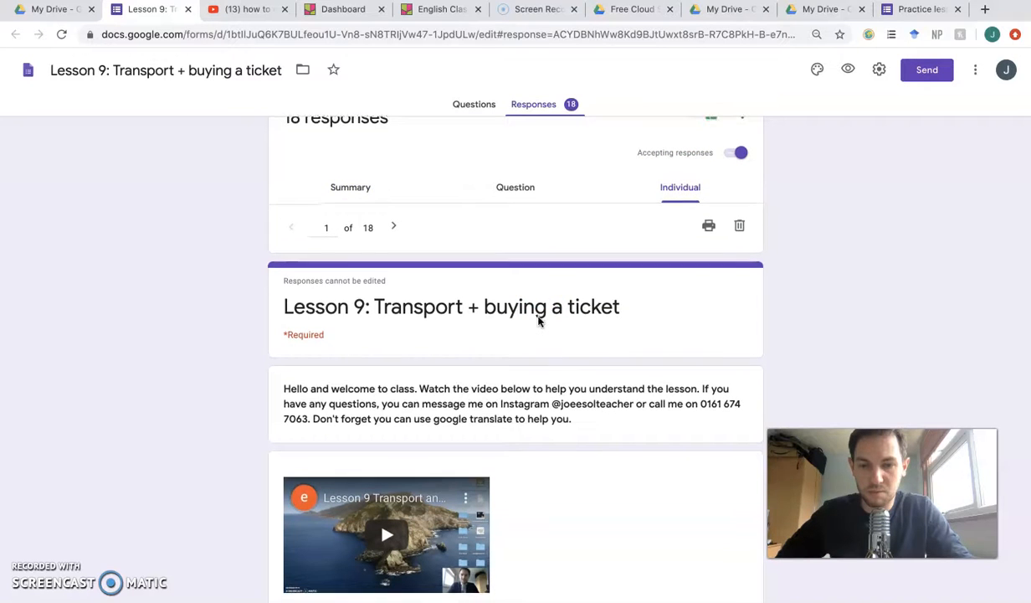
scroll(539, 322, down, 15)
scroll(539, 321, down, 15)
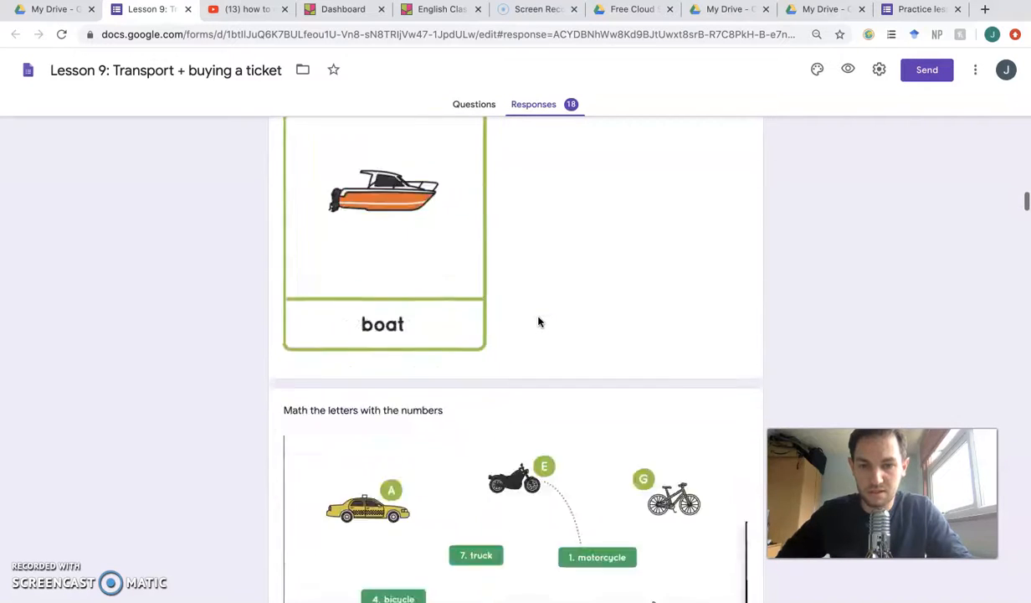
scroll(539, 322, down, 20)
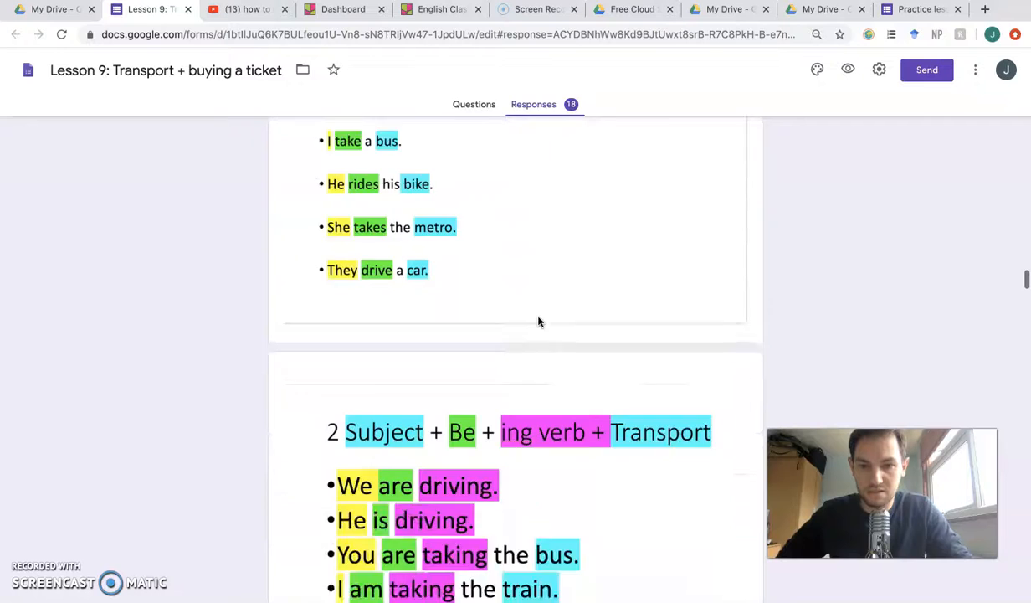
scroll(539, 321, up, 3)
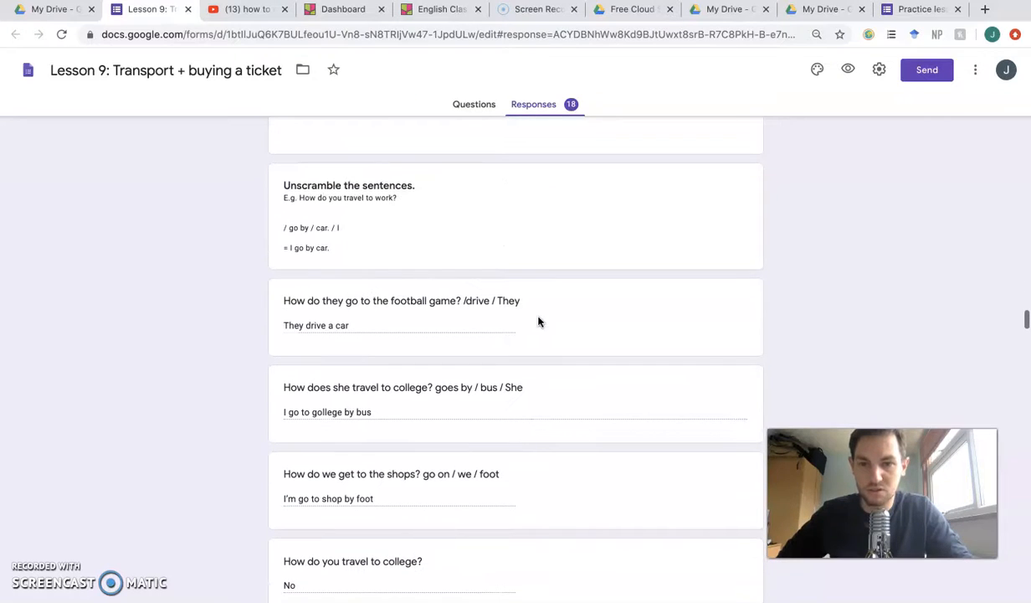
scroll(405, 277, up, 1)
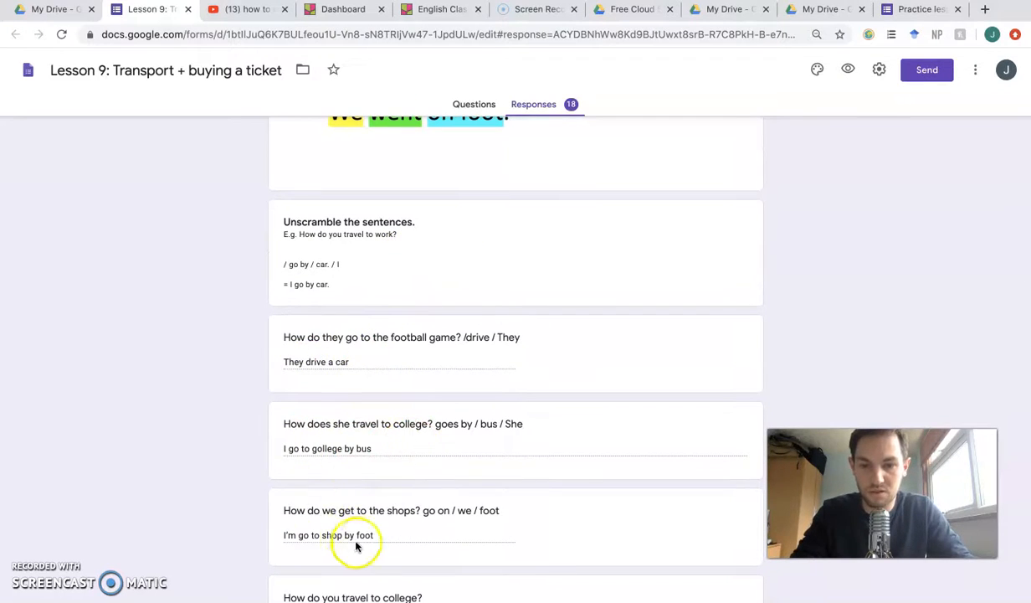
scroll(403, 544, down, 3)
scroll(403, 543, up, 2)
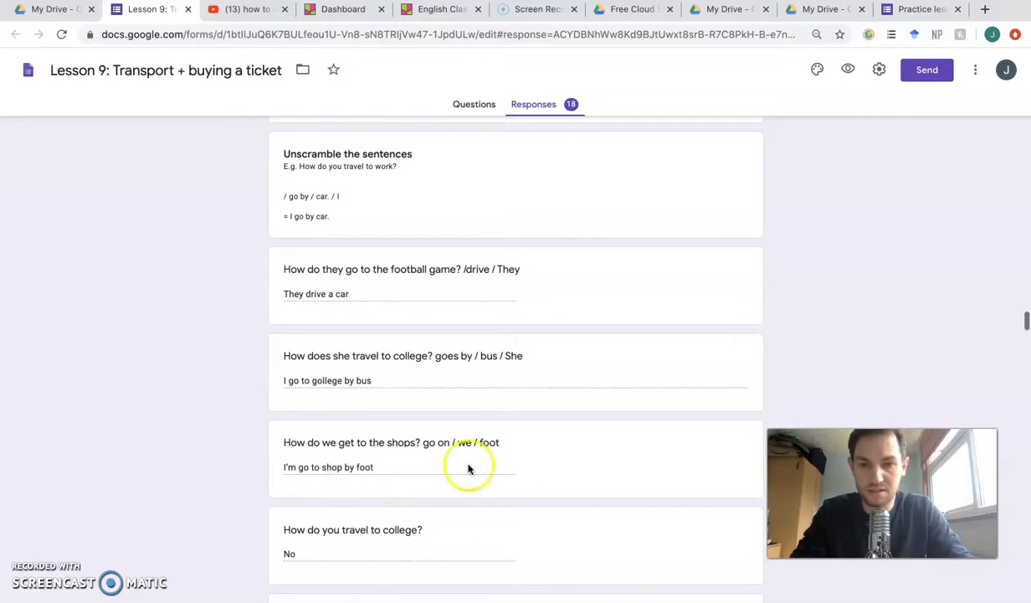
Examine the same student's answers on destination, ticket price and single or return in the ticket-buying part.
scroll(383, 459, down, 10)
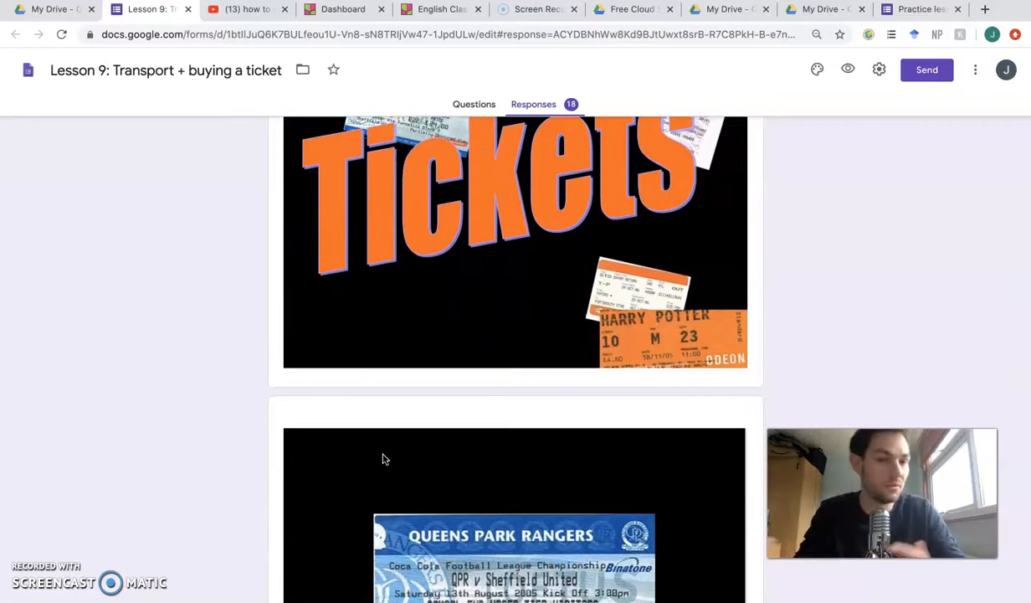
scroll(384, 459, down, 15)
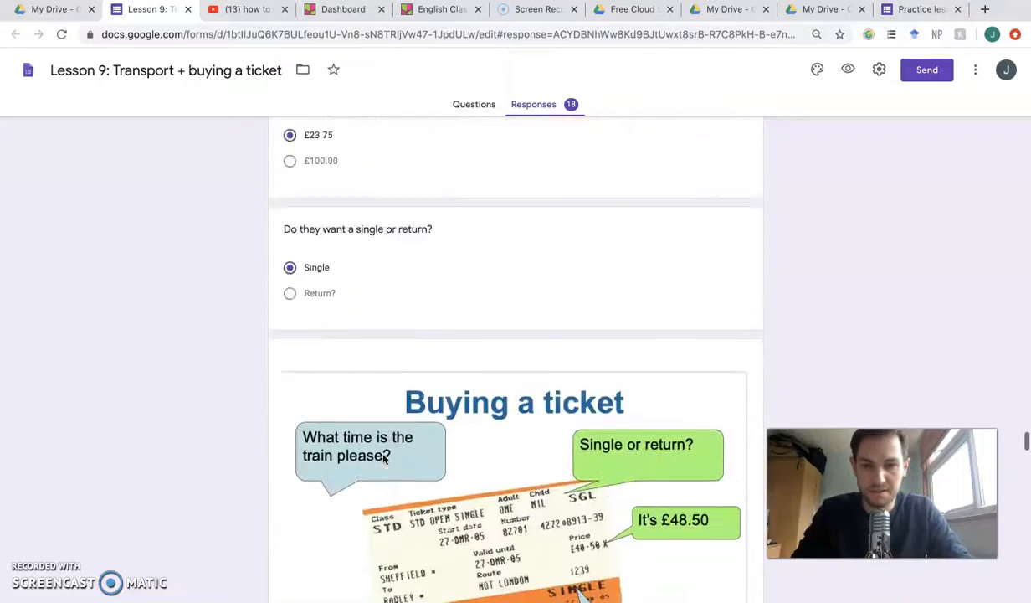
scroll(383, 459, up, 2)
scroll(298, 430, down, 10)
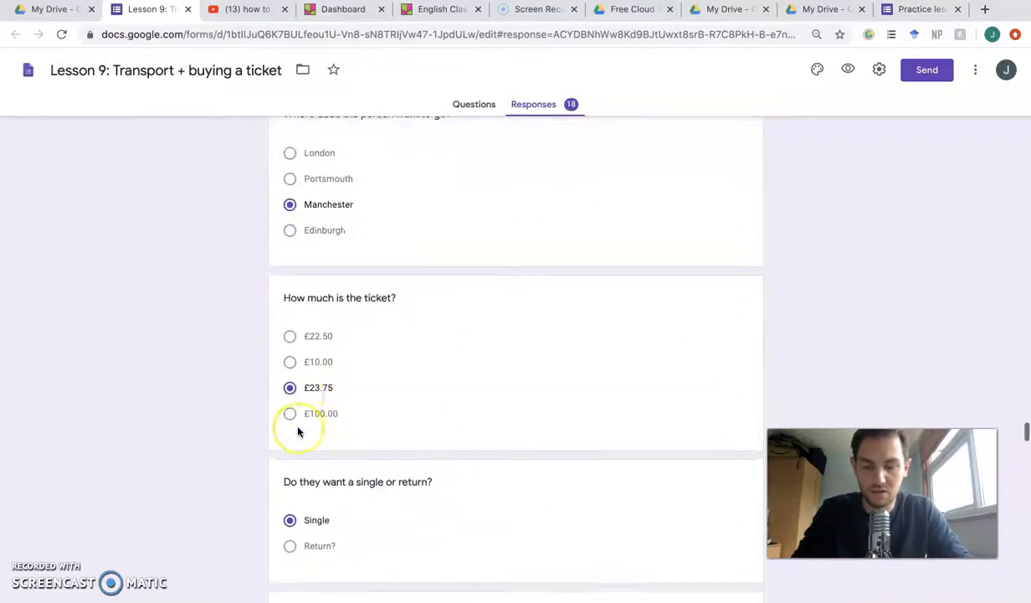
scroll(298, 431, up, 20)
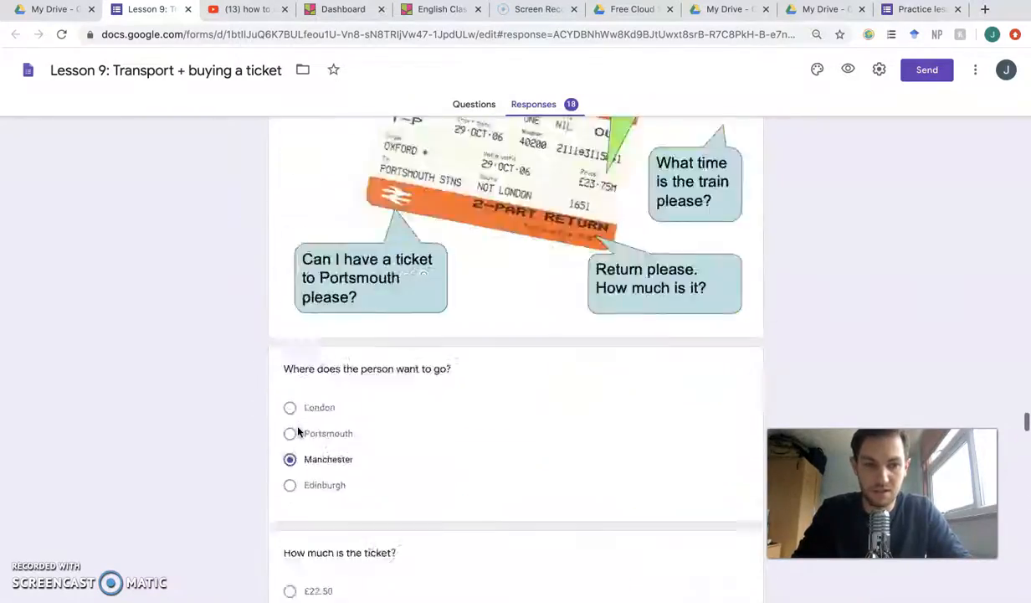
Go back to Lesson 9's questions, look over the welcome message and intro video, and switch to the desktop.
scroll(299, 431, up, 10)
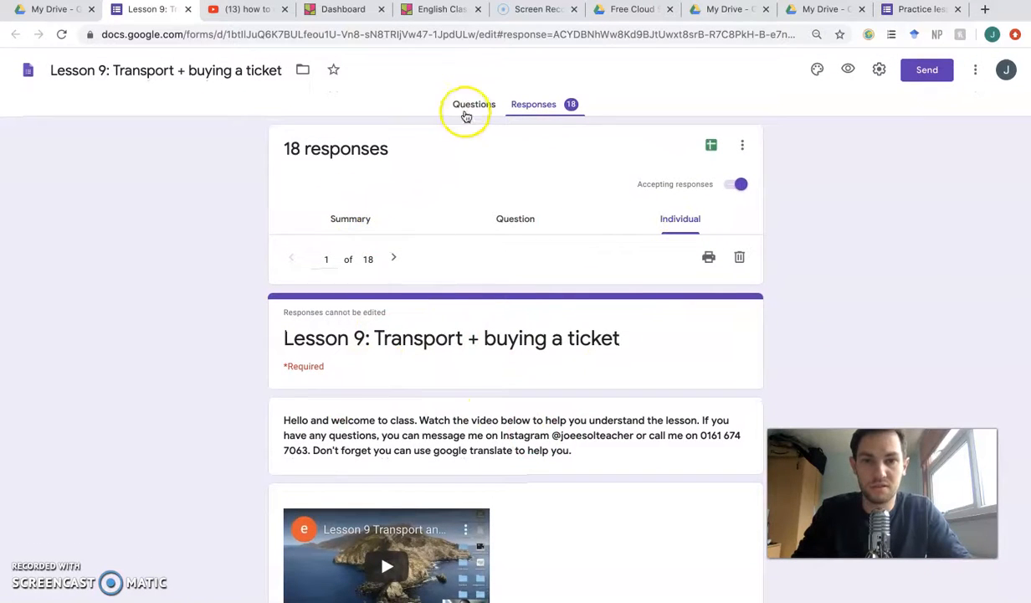
click(469, 105)
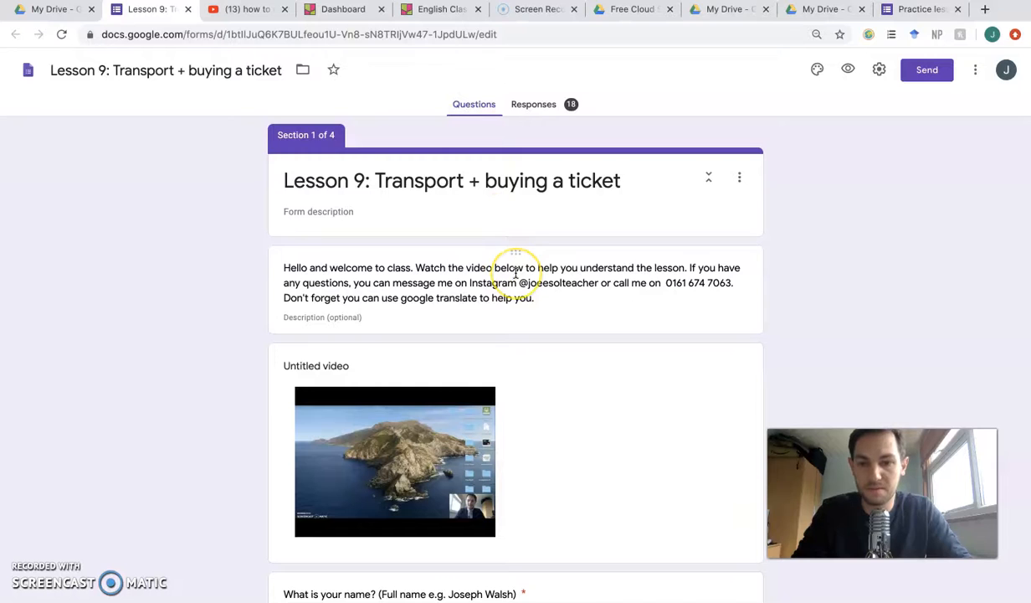
scroll(516, 273, down, 2)
scroll(516, 273, up, 2)
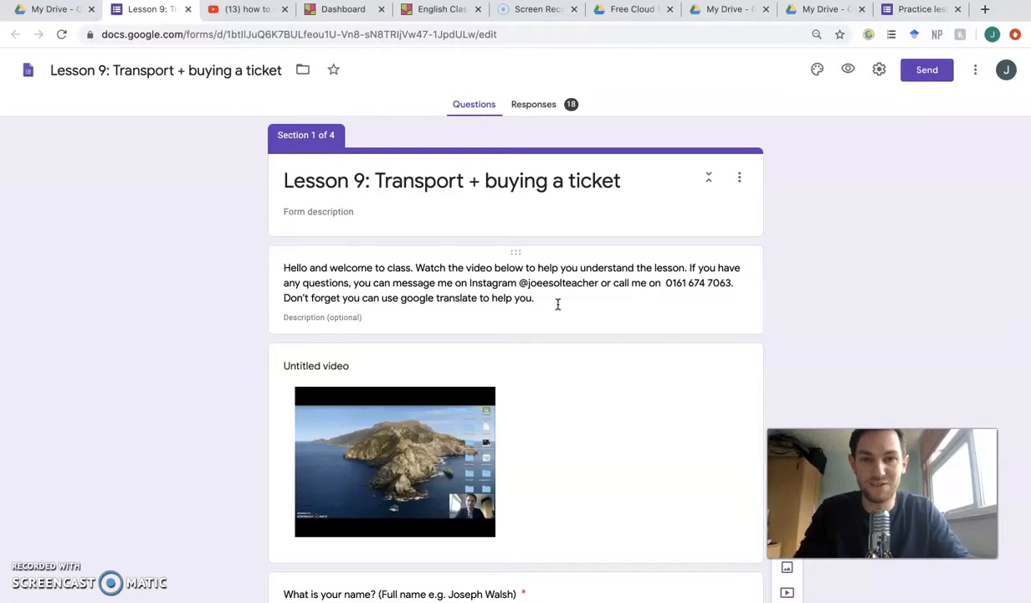
key(ctrl+Left)
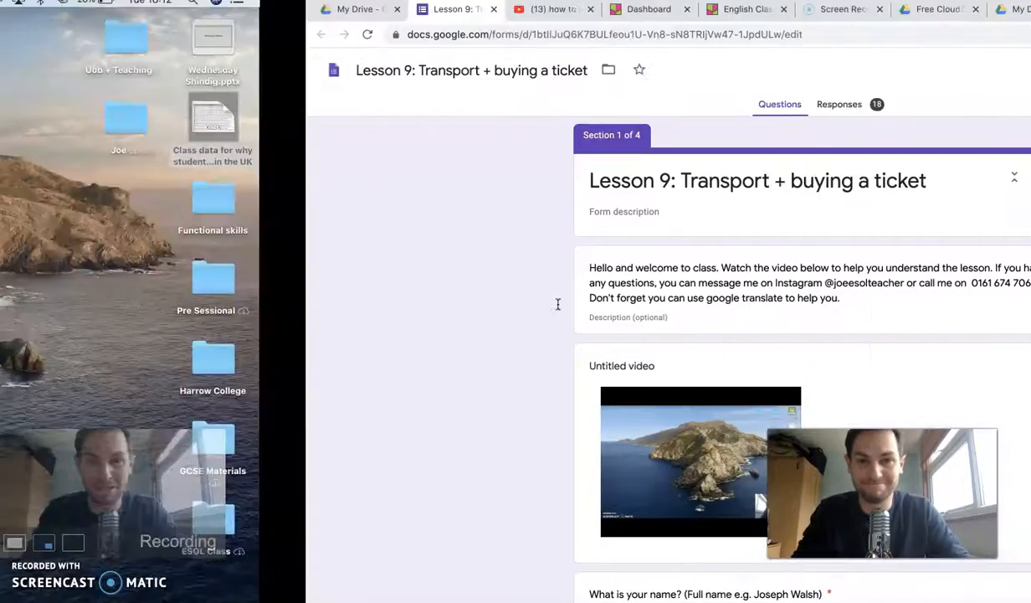